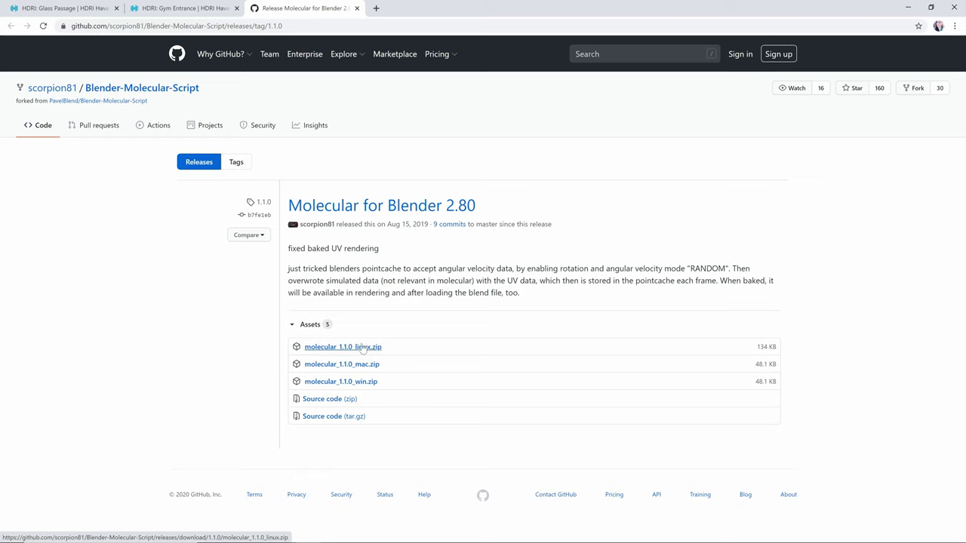
- Download the Windows build of the Molecular add-on, molecular_1.1.0_win.zip, from the release assets
{"action": "left_click", "coordinate": [357, 383]}
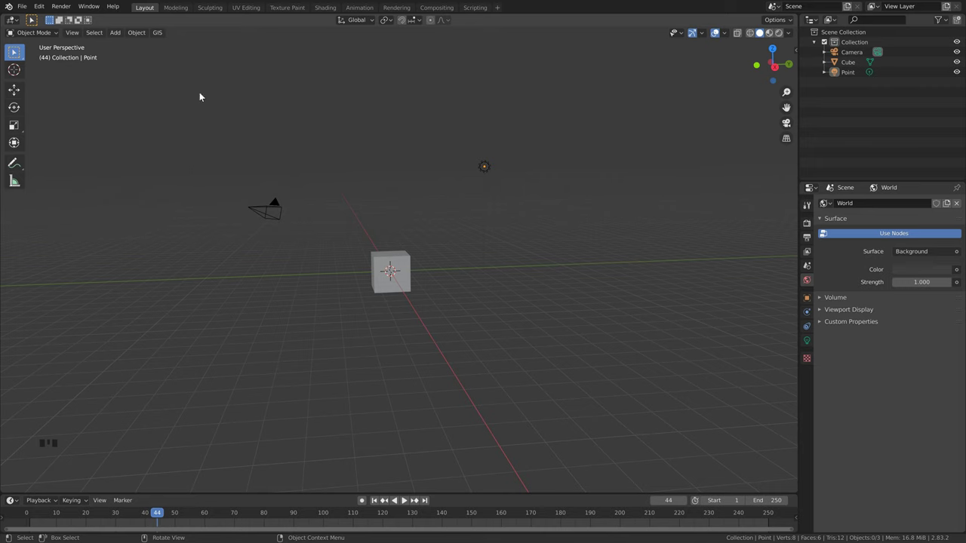
- Switch to Blender, open the add-on preferences and try to choose molecular_1.1.1_win.zip for installation
{"action": "left_click", "coordinate": [39, 6]}
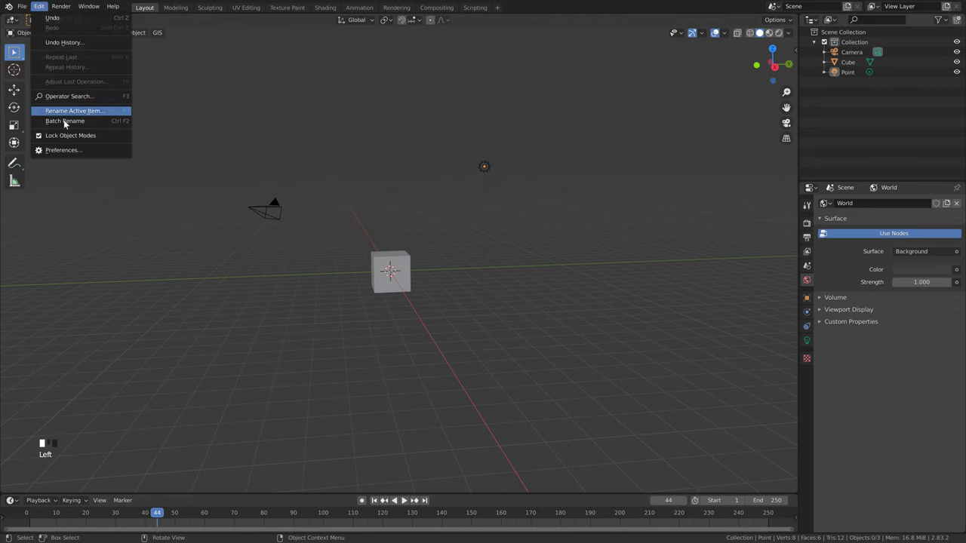
{"action": "left_click", "coordinate": [60, 150]}
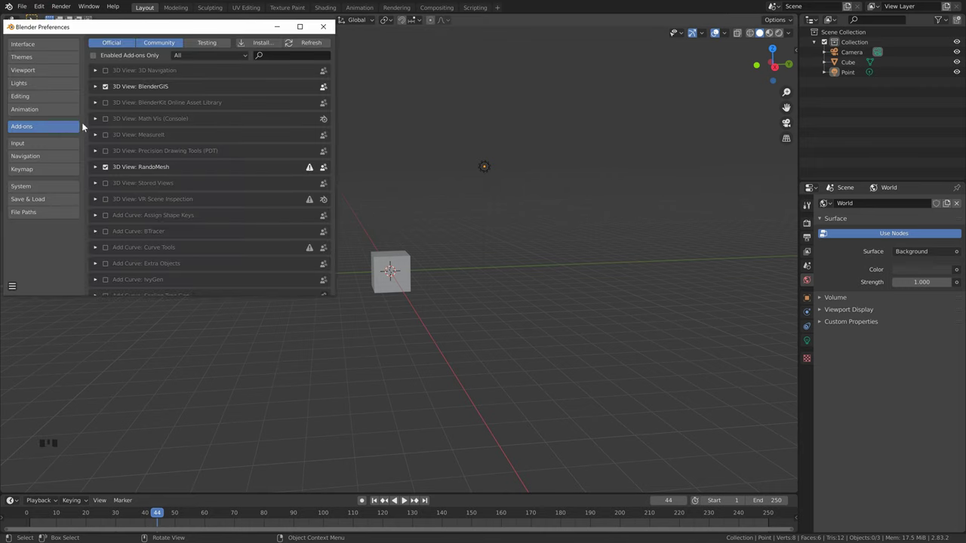
{"action": "left_click", "coordinate": [258, 43]}
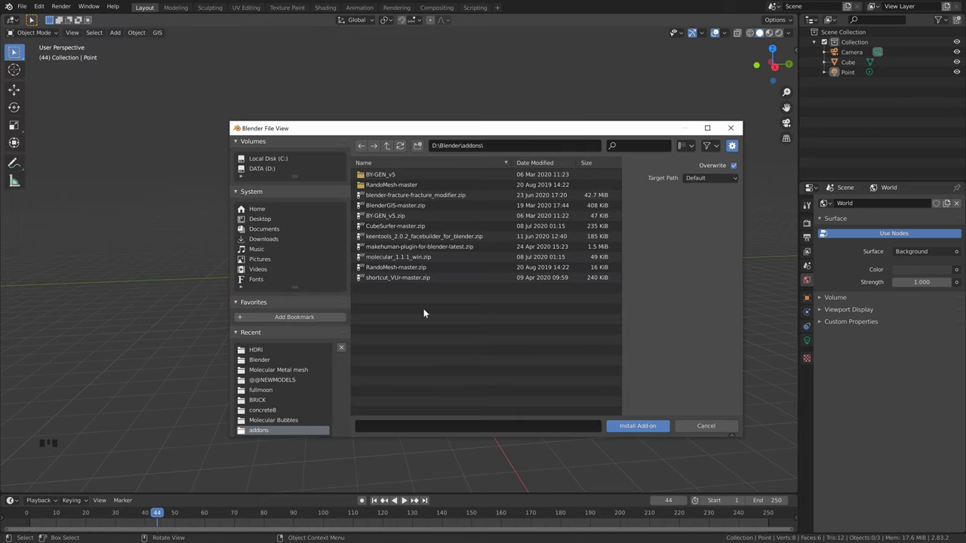
{"action": "left_click", "coordinate": [404, 256]}
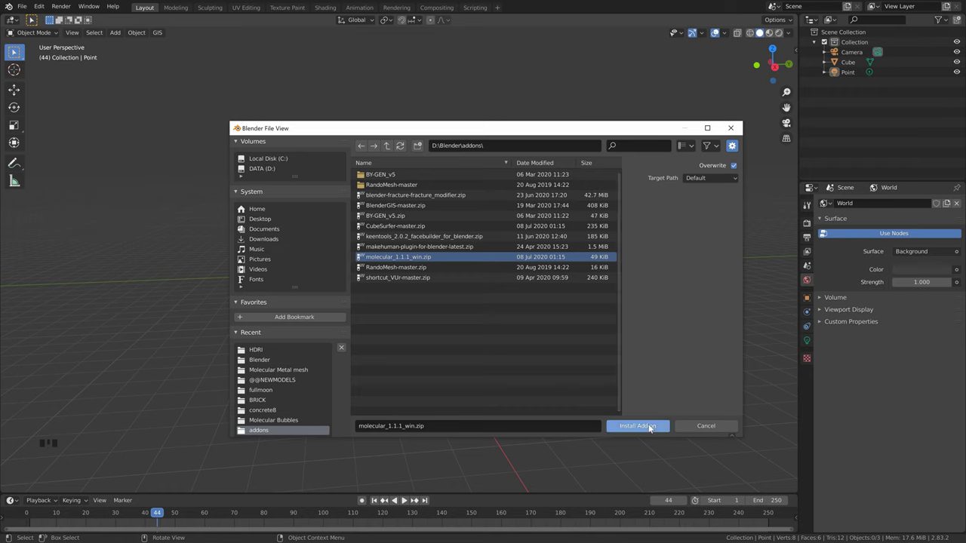
{"action": "left_click", "coordinate": [706, 427]}
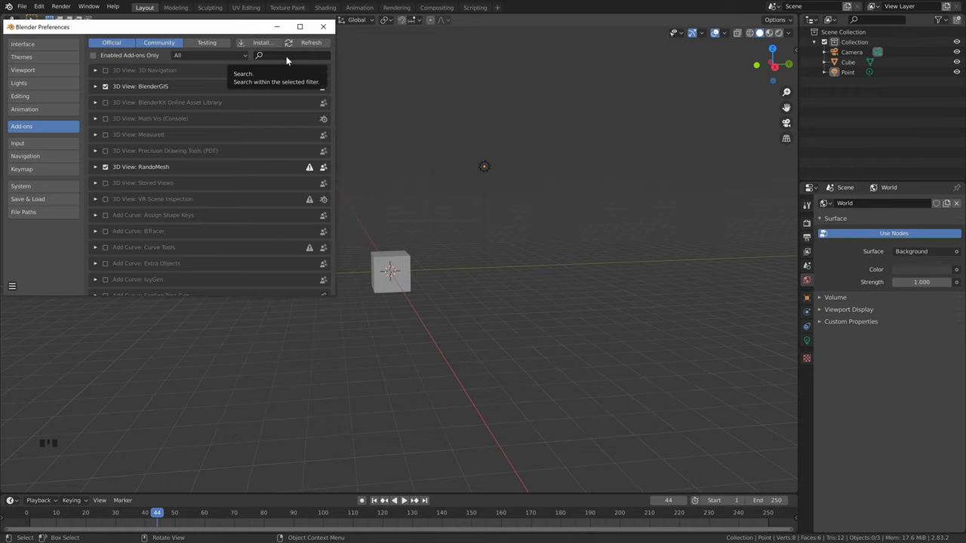
- Search the add-ons for "mole" to check that Physics: Molecular is enabled, and close the preferences
{"action": "left_click", "coordinate": [282, 55]}
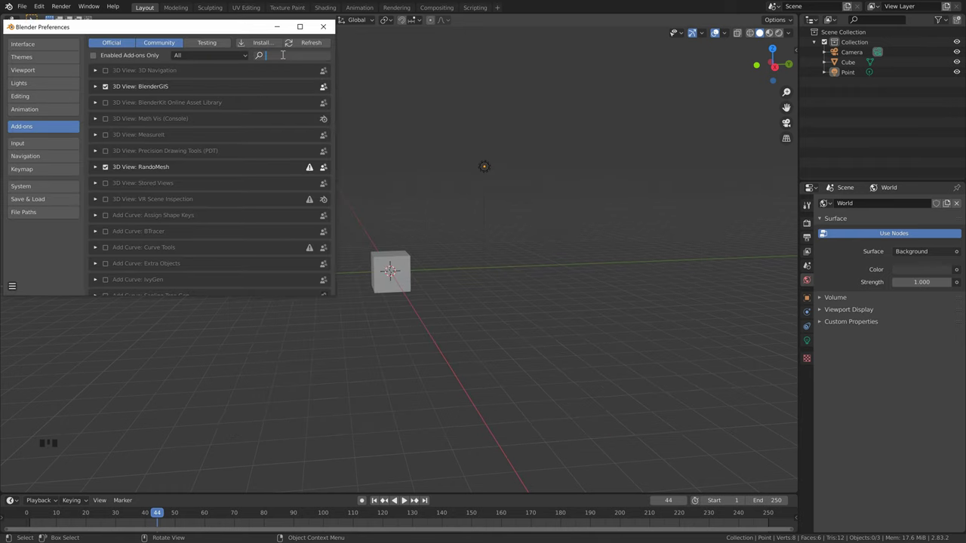
{"action": "type", "text": "mole"}
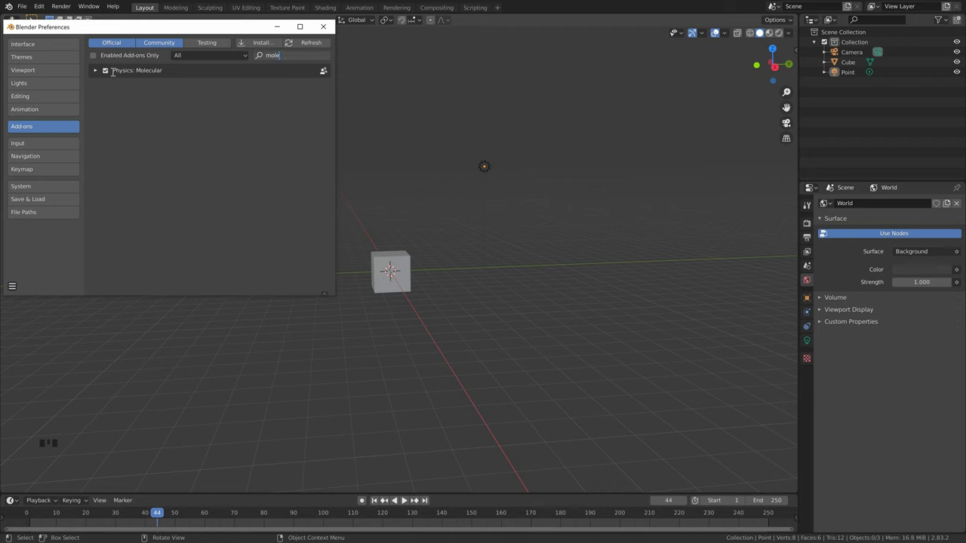
{"action": "left_click", "coordinate": [323, 26]}
- Delete the camera and the point light from the scene
{"action": "left_click_drag", "start_coordinate": [199, 95], "coordinate": [518, 219]}
{"action": "key", "text": "Delete"}
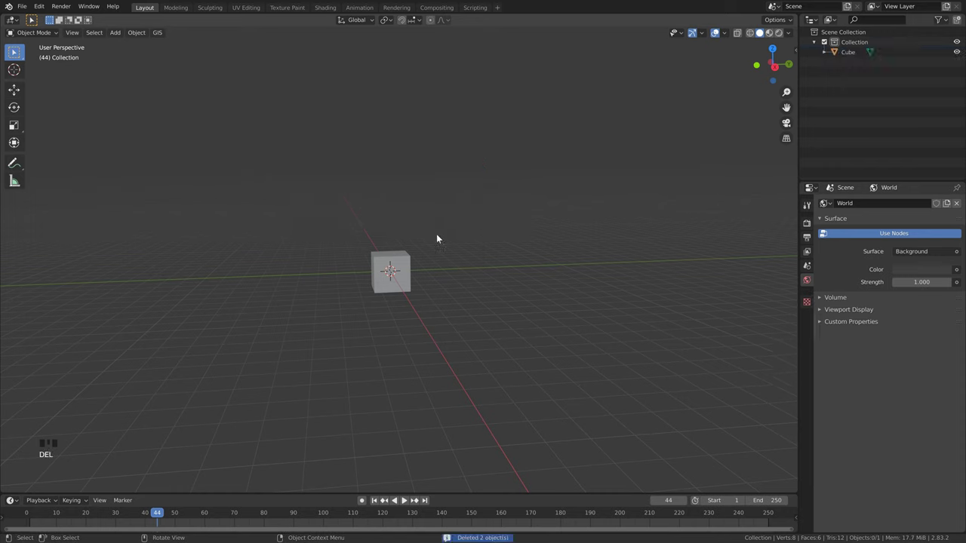
- Turn the cube into a thin floor slab by scaling it to 0.1 along Z and by 12 along X and Y
{"action": "left_click", "coordinate": [399, 258]}
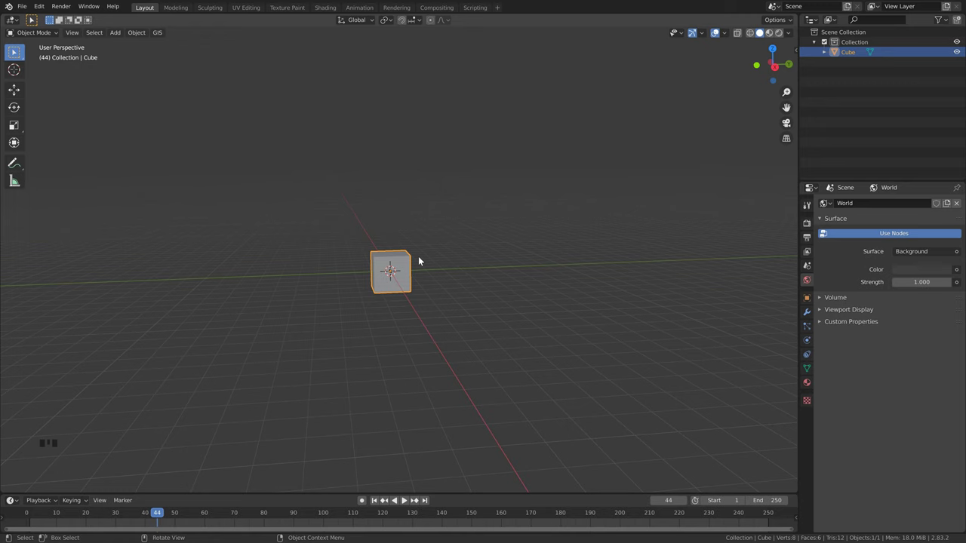
{"action": "key", "text": "s"}
{"action": "key", "text": "z"}
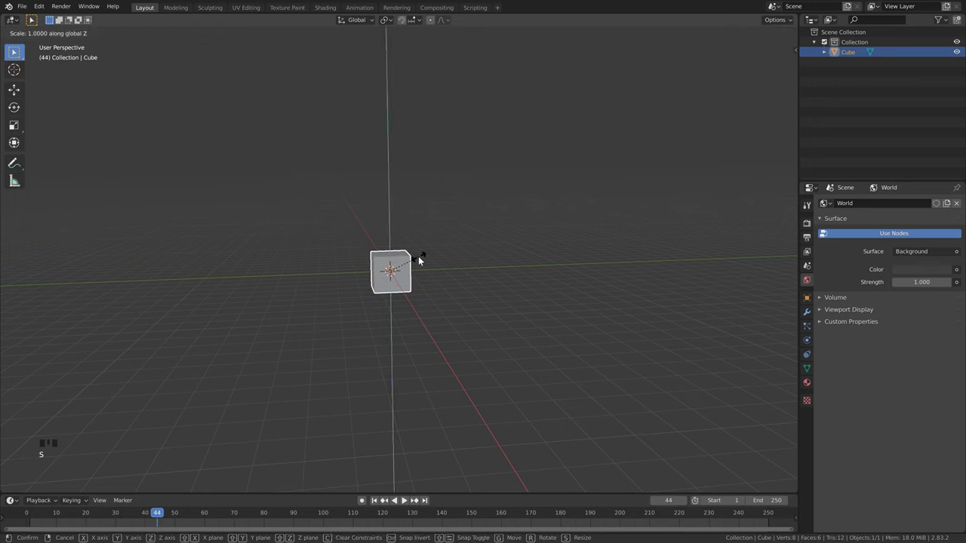
{"action": "type", "text": ".1"}
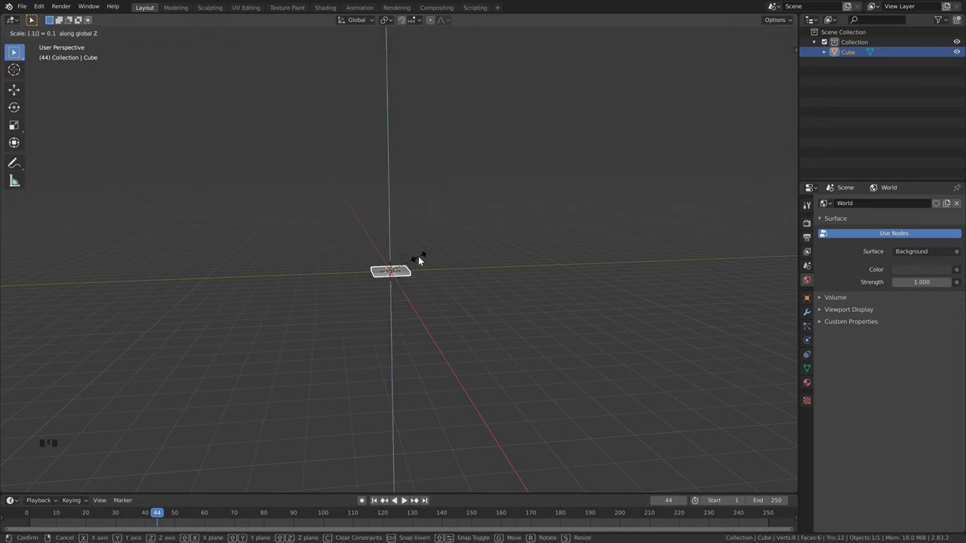
{"action": "key", "text": "Return"}
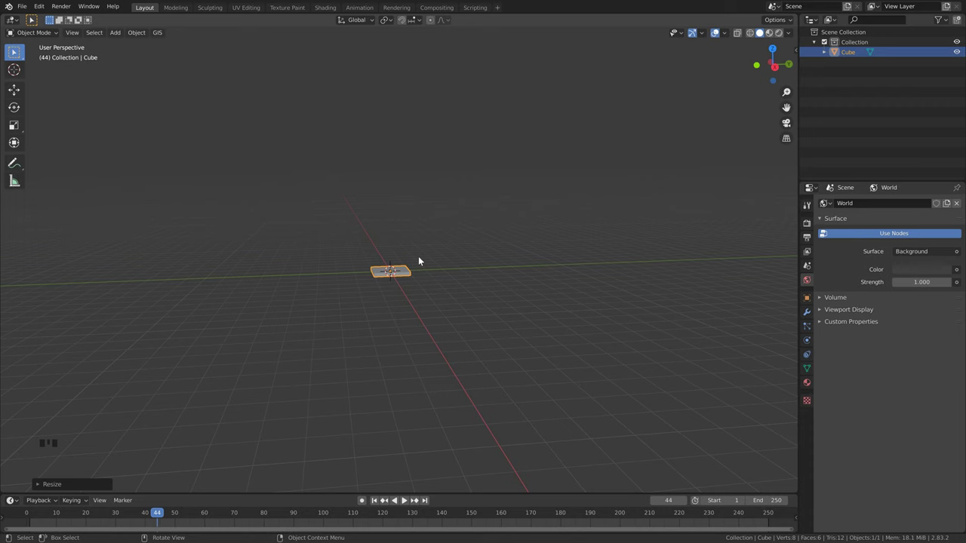
{"action": "key", "text": "s"}
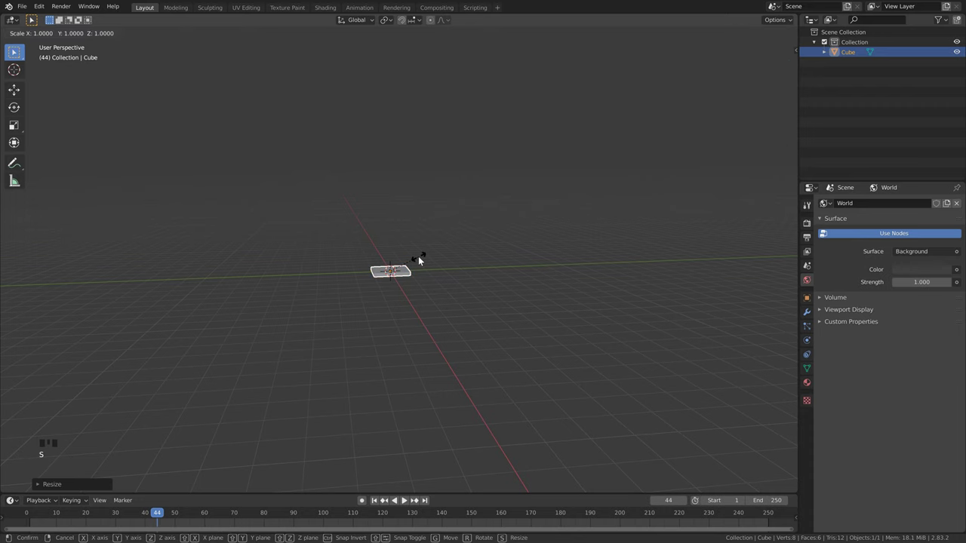
{"action": "key", "text": "shift+z"}
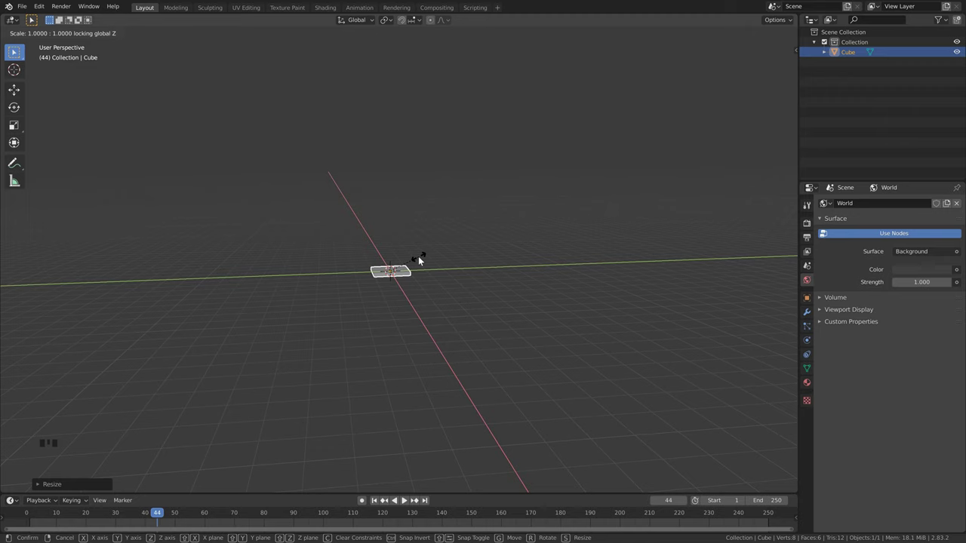
{"action": "type", "text": "10"}
{"action": "key", "text": "Return"}
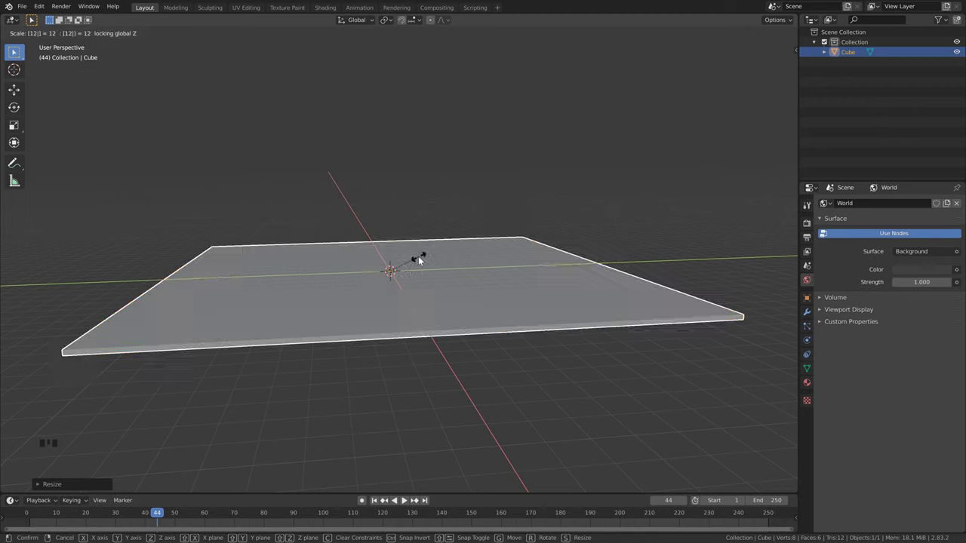
- Add a torus mesh at the scene's centre and scale it uniformly by 5
{"action": "scroll", "coordinate": [419, 258], "scroll_direction": "down", "scroll_amount": 2}
{"action": "key", "text": "shift+a"}
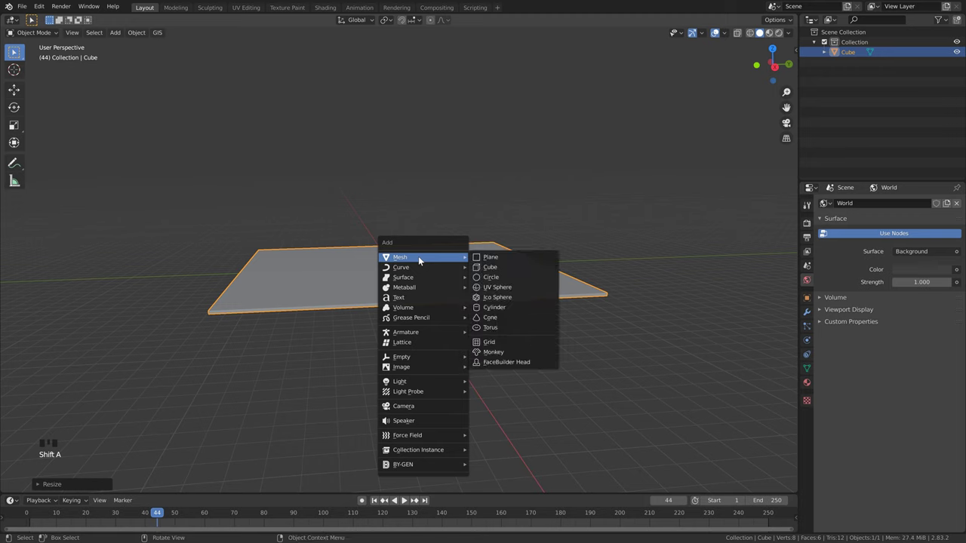
{"action": "left_click", "coordinate": [494, 328]}
{"action": "type", "text": "s"}
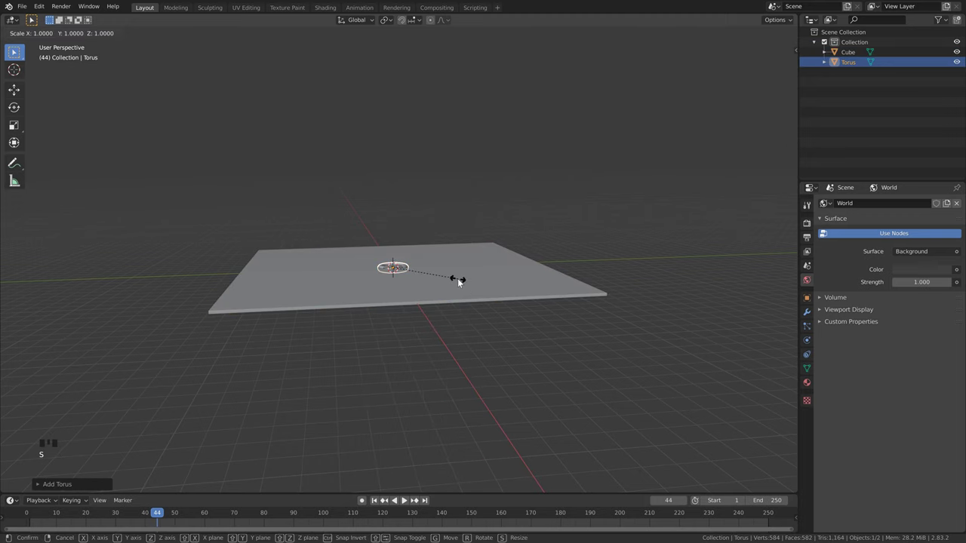
{"action": "type", "text": "5"}
{"action": "key", "text": "Return"}
- Move the torus up 4 m along the Z axis
{"action": "key", "text": "g"}
{"action": "type", "text": "z"}
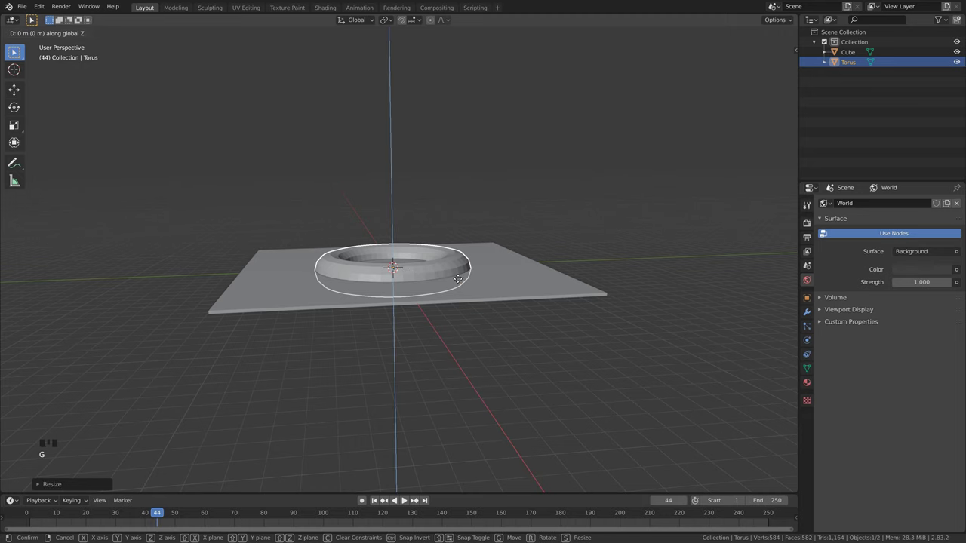
{"action": "type", "text": "4"}
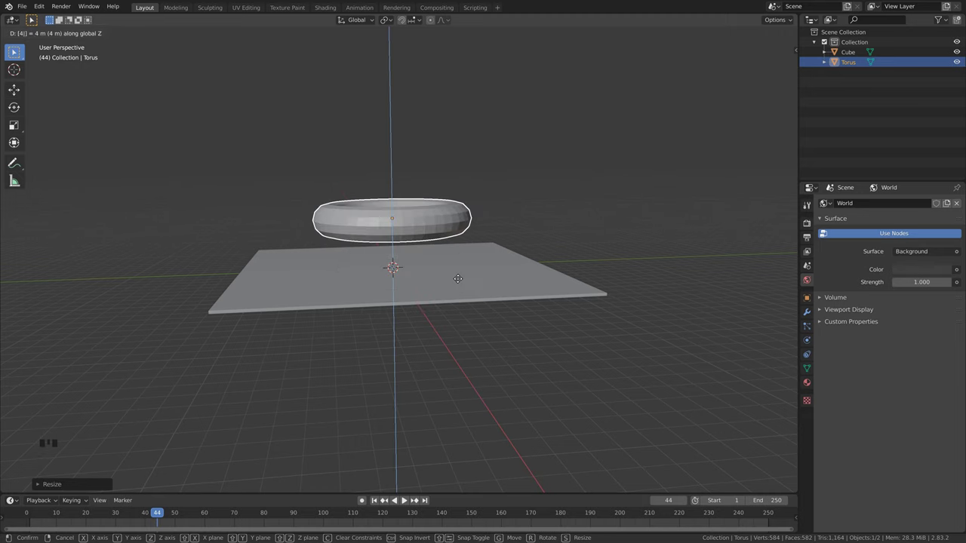
{"action": "key", "text": "Return"}
- Enter Edit Mode on the torus with nothing selected and hide the cube slab in the viewport
{"action": "key", "text": "KP_Decimal"}
{"action": "middle_click_drag", "start_coordinate": [540, 179], "coordinate": [510, 278]}
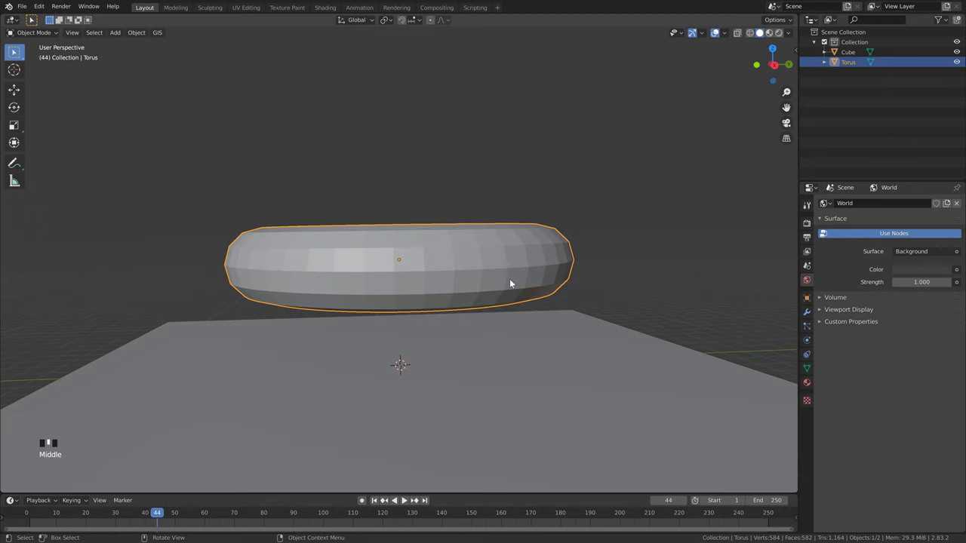
{"action": "key", "text": "Tab"}
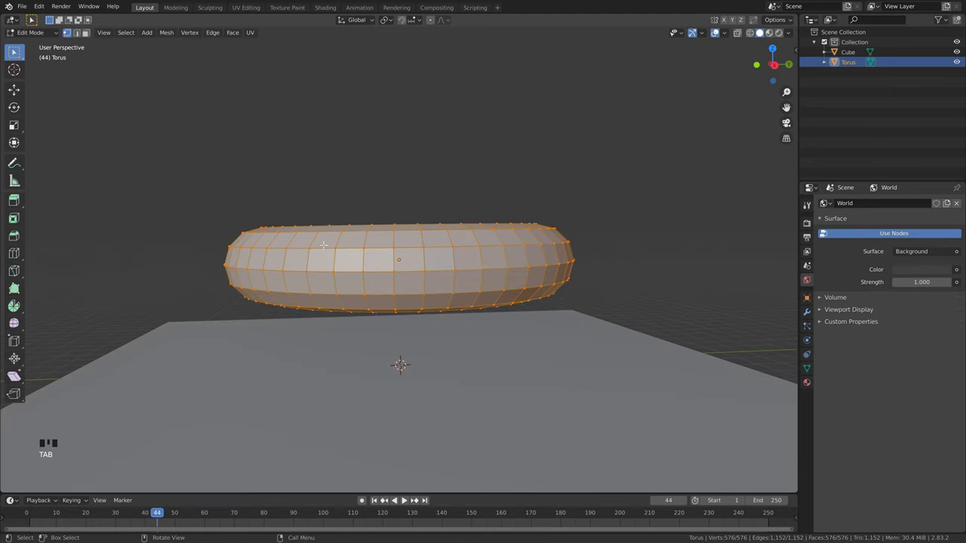
{"action": "left_click", "coordinate": [48, 43]}
{"action": "left_click", "coordinate": [43, 33]}
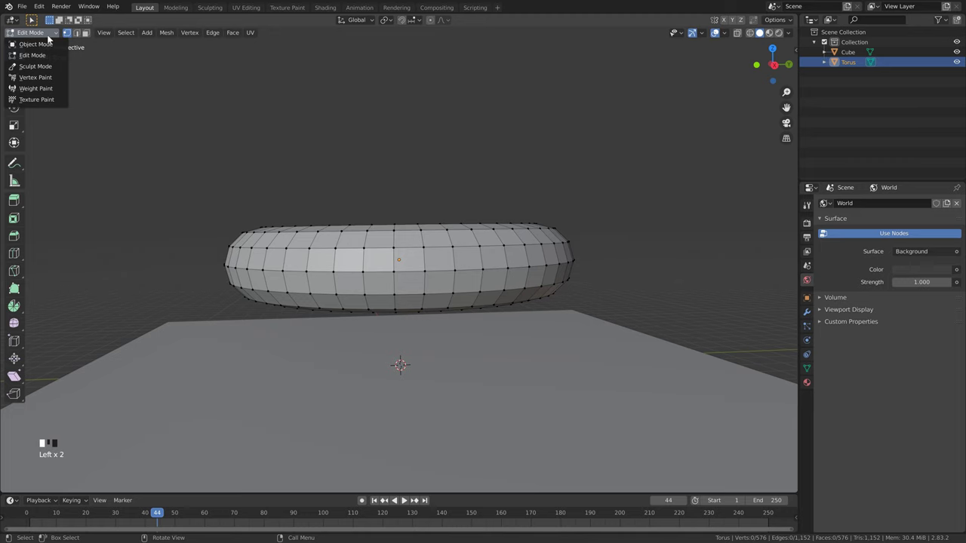
{"action": "middle_click_drag", "start_coordinate": [477, 201], "coordinate": [494, 273]}
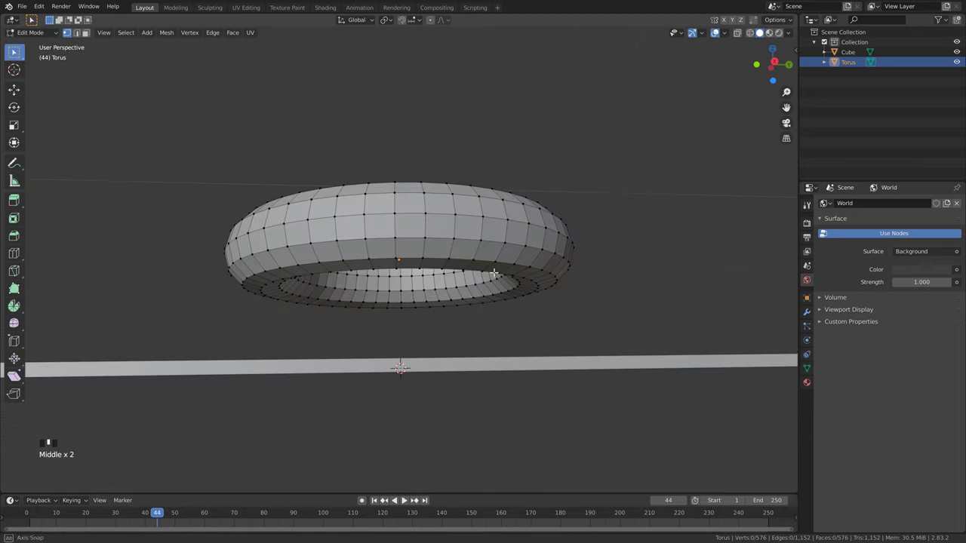
{"action": "left_click", "coordinate": [956, 53]}
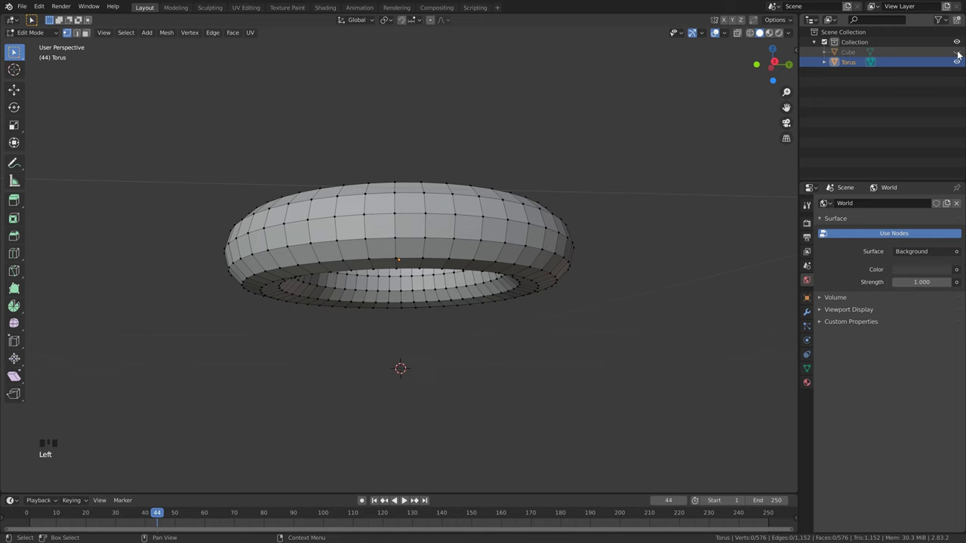
- Select the two adjacent face loops on the torus's underside and extrude them about 2.9 m straight down in front view
{"action": "middle_click_drag", "start_coordinate": [486, 261], "coordinate": [432, 186]}
{"action": "scroll", "coordinate": [452, 206], "scroll_direction": "down", "scroll_amount": 3}
{"action": "scroll", "coordinate": [399, 170], "scroll_direction": "up", "scroll_amount": 2}
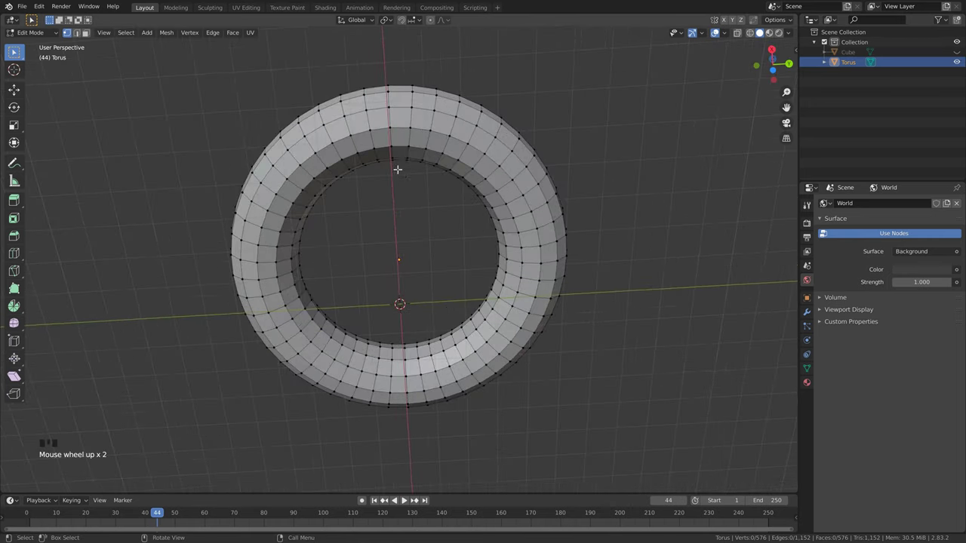
{"action": "key", "text": "3"}
{"action": "left_click", "coordinate": [407, 124], "text": "alt"}
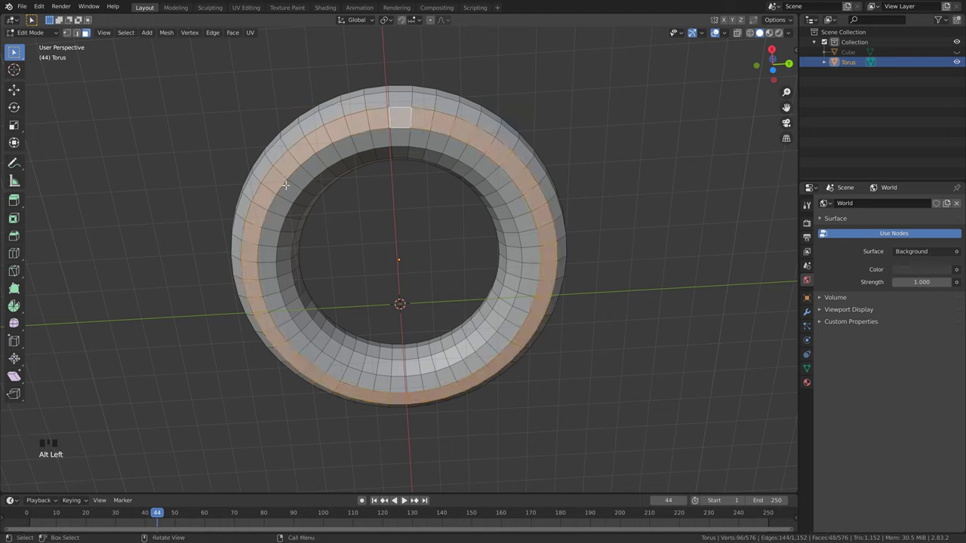
{"action": "left_click", "coordinate": [406, 133], "text": "alt+shift"}
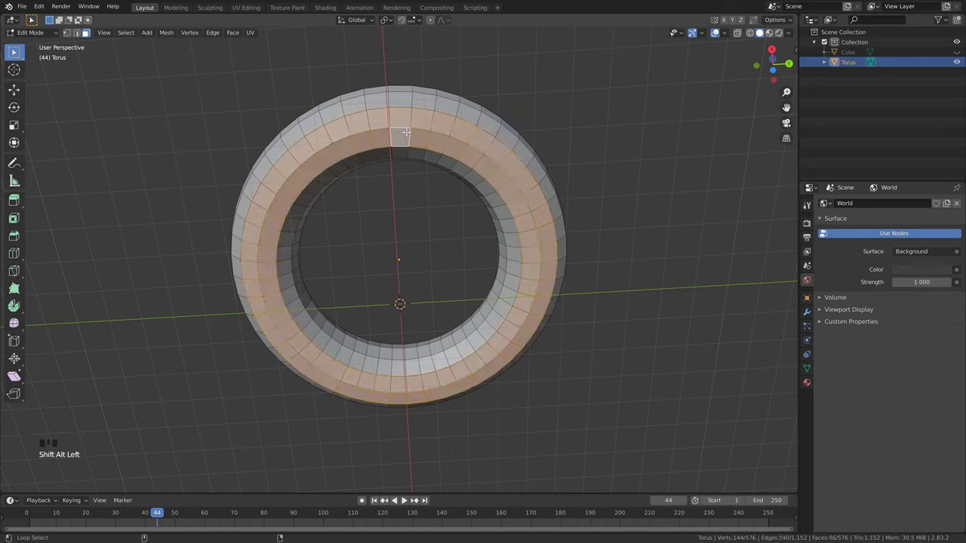
{"action": "key", "text": "KP_1"}
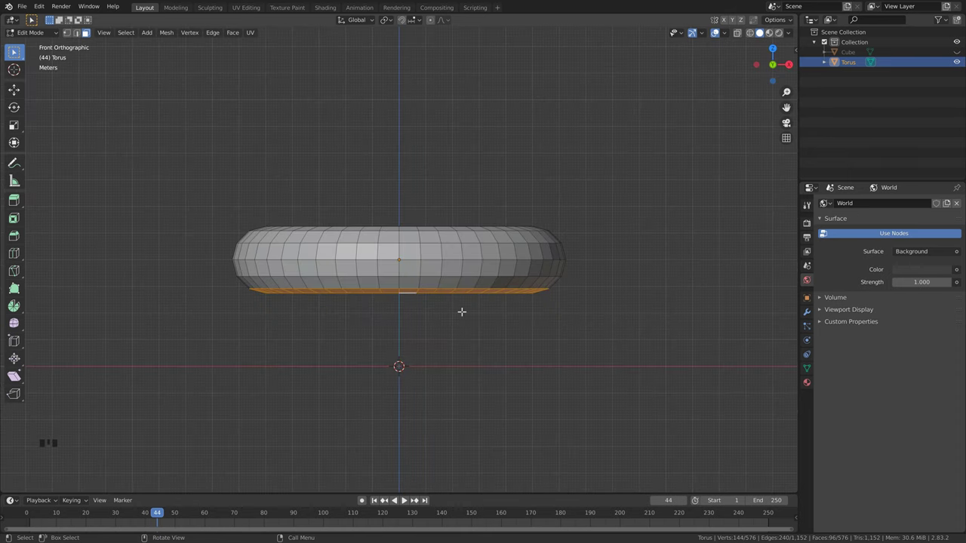
{"action": "key", "text": "e"}
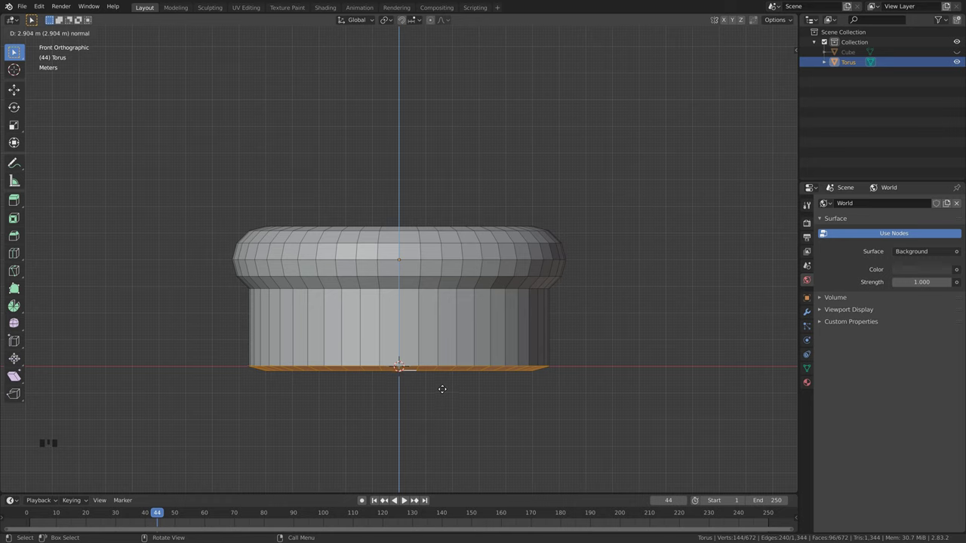
{"action": "left_click", "coordinate": [442, 390]}
- Flatten the extruded bottom faces by scaling them to 0 along the Z axis
{"action": "key", "text": "s"}
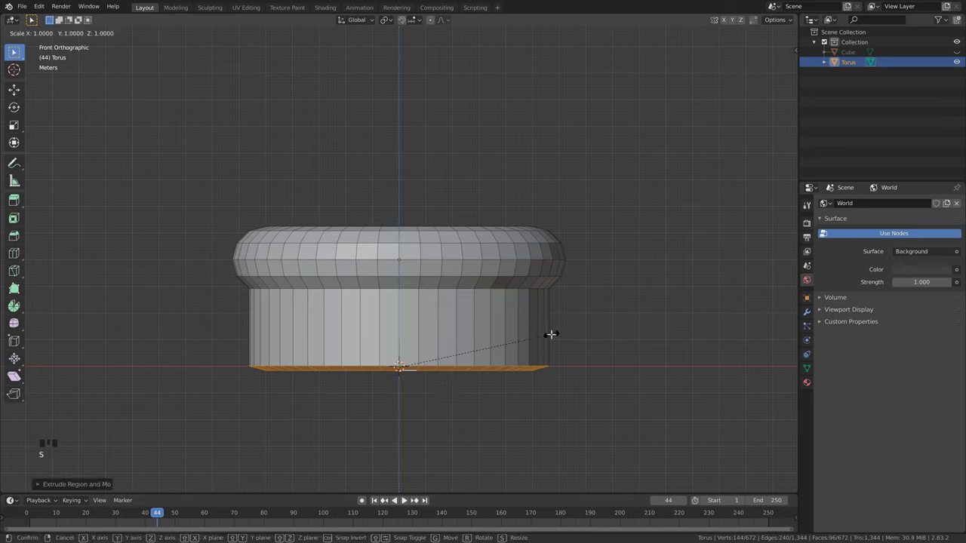
{"action": "key", "text": "z"}
{"action": "key", "text": "0"}
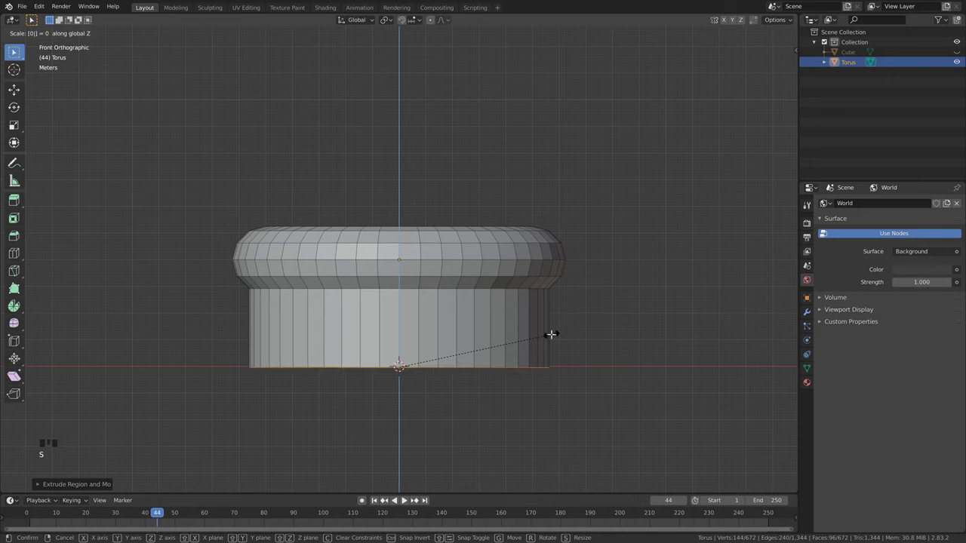
{"action": "key", "text": "Return"}
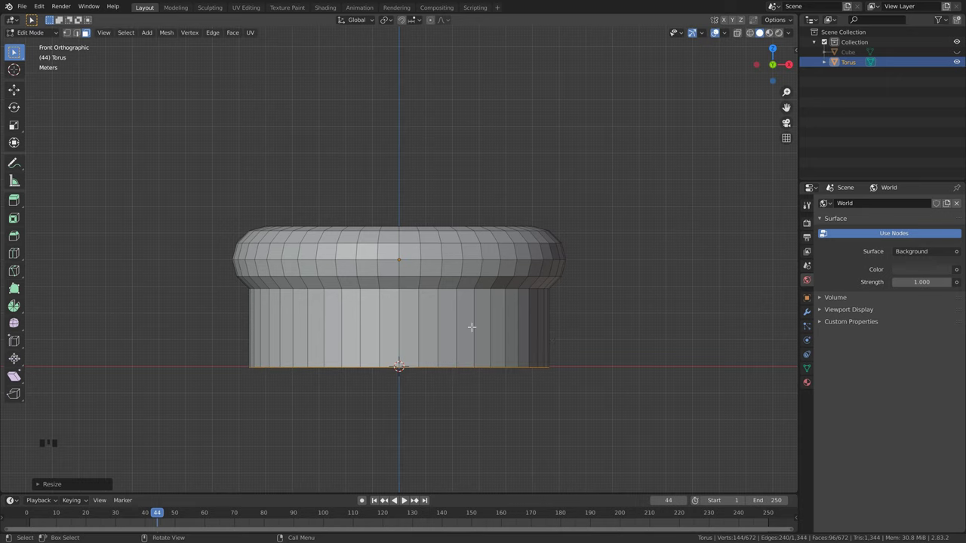
- Add two loop cuts around the extruded outer wall, one near its bottom edge and one just beneath the torus rim
{"action": "key", "text": "ctrl+r"}
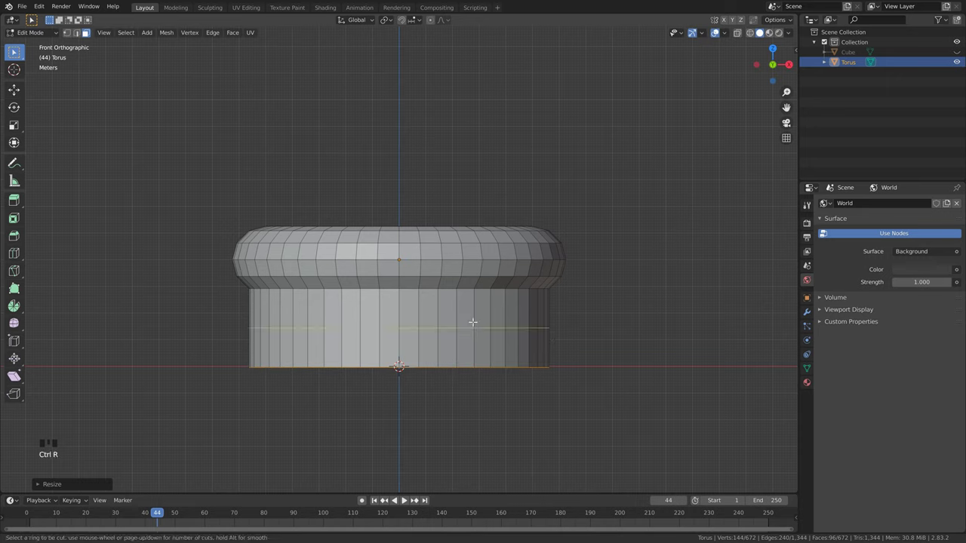
{"action": "left_click", "coordinate": [474, 326]}
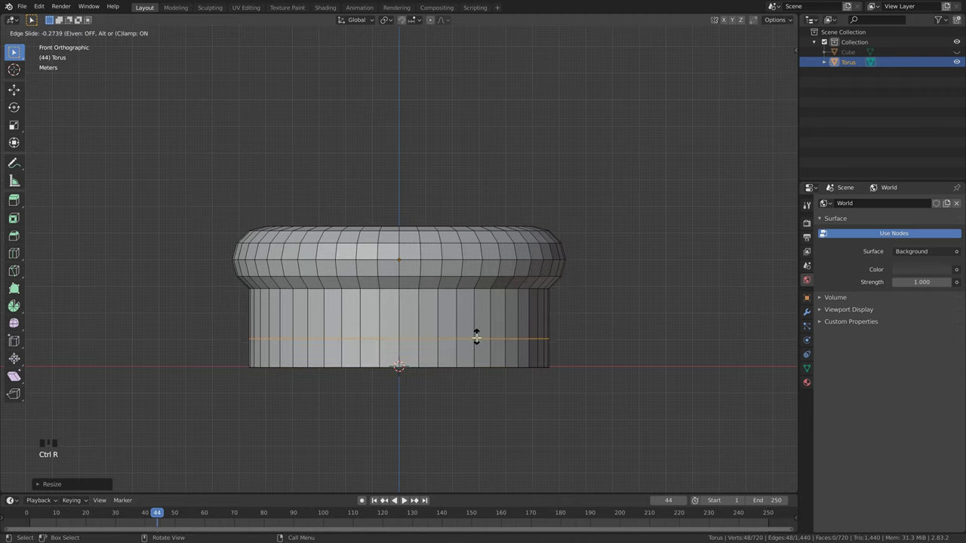
{"action": "left_click", "coordinate": [474, 362]}
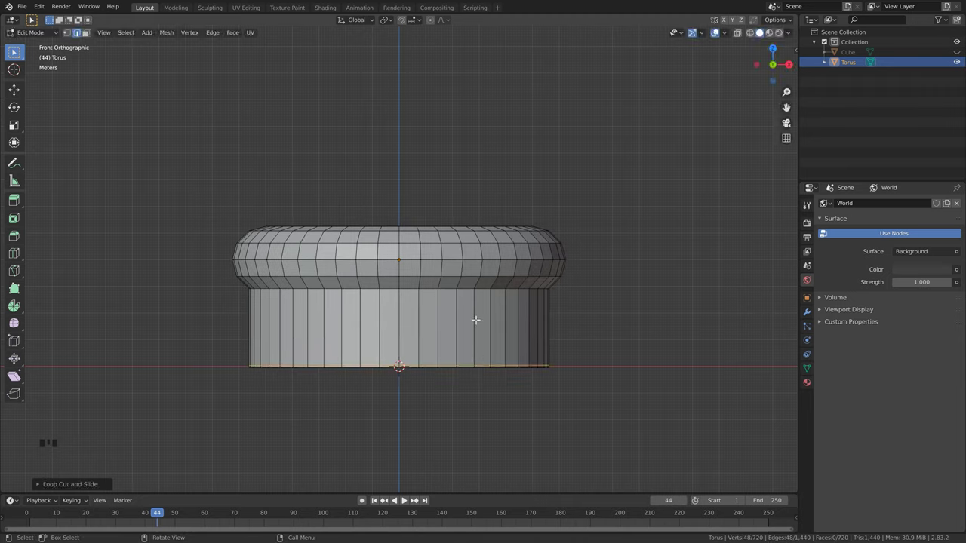
{"action": "key", "text": "ctrl+r"}
{"action": "left_click", "coordinate": [474, 322]}
{"action": "left_click", "coordinate": [478, 276]}
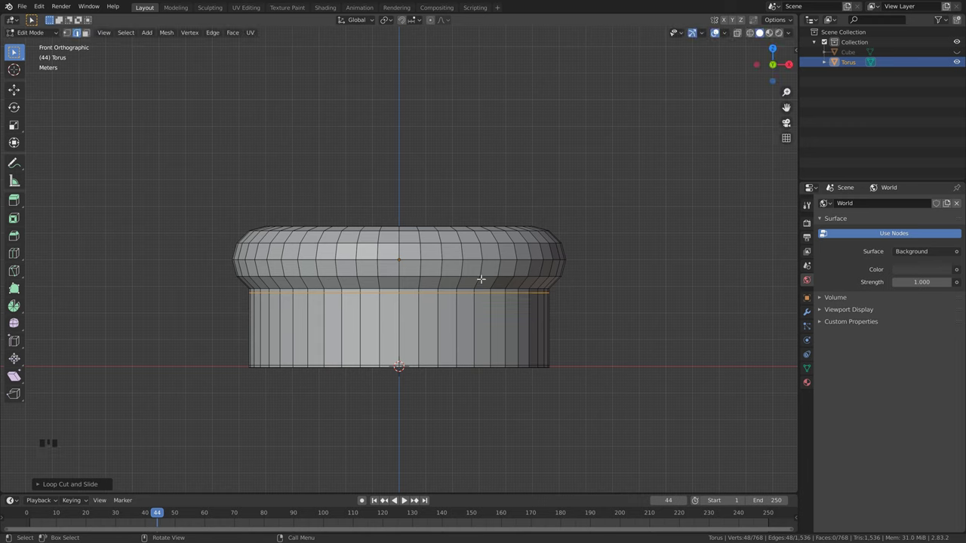
- Add two loop cuts on the flat underside ring, one near its outer edge and one near its inner edge
{"action": "middle_click_drag", "start_coordinate": [459, 295], "coordinate": [447, 211]}
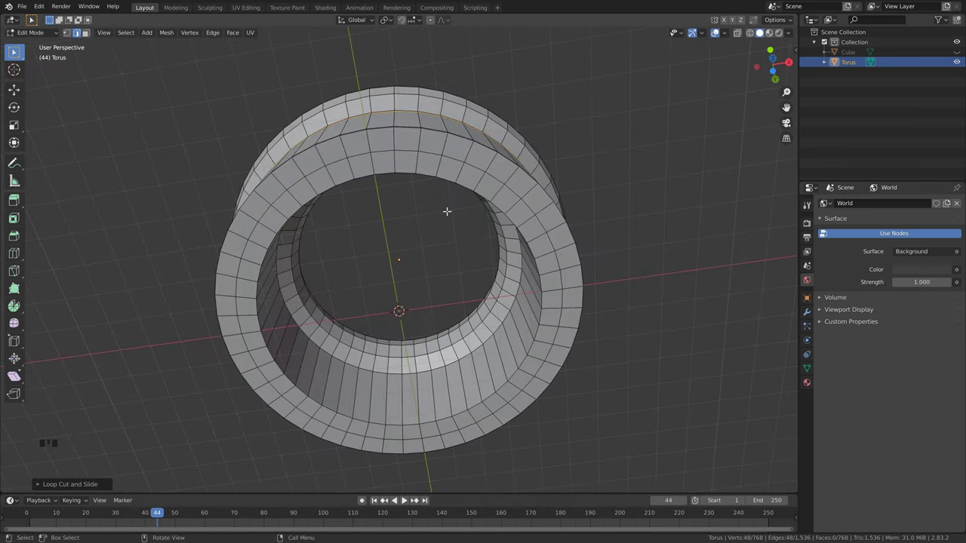
{"action": "key", "text": "ctrl+r"}
{"action": "left_click", "coordinate": [417, 137]}
{"action": "key", "text": "ctrl+r"}
{"action": "left_click", "coordinate": [416, 157]}
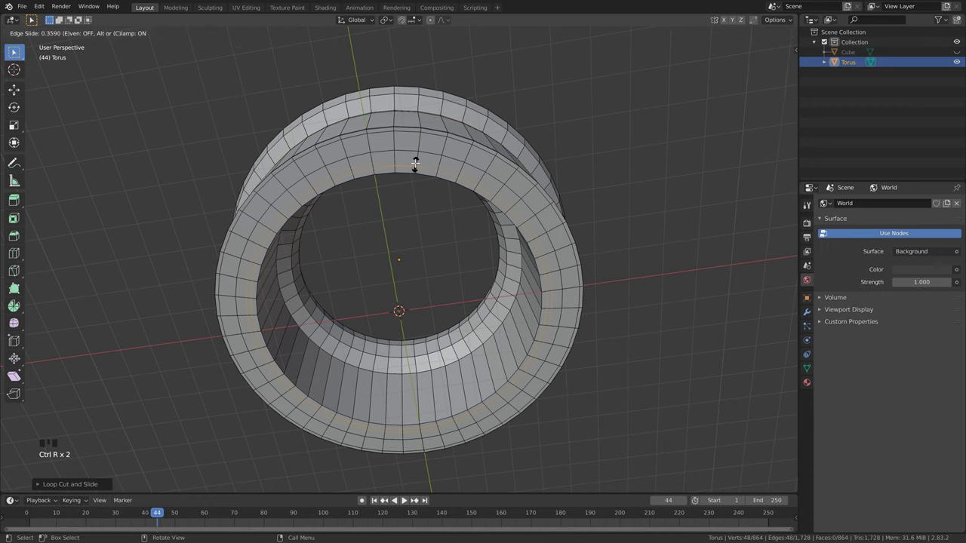
{"action": "left_click", "coordinate": [414, 165]}
- Add two supporting loop cuts on the inner wall, one near its upper end and one near its bottom edge
{"action": "key", "text": "ctrl+r"}
{"action": "left_click", "coordinate": [377, 398]}
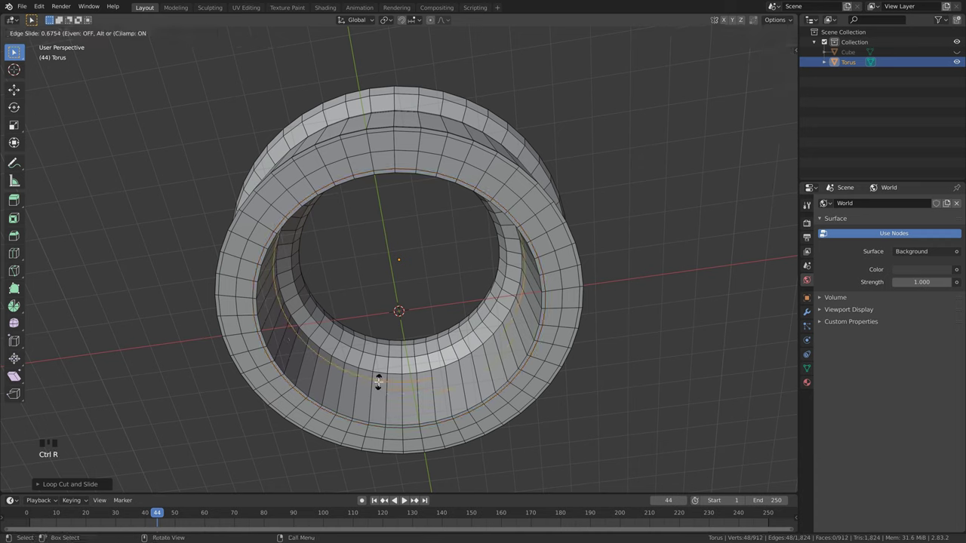
{"action": "left_click", "coordinate": [376, 387]}
{"action": "key", "text": "ctrl+r"}
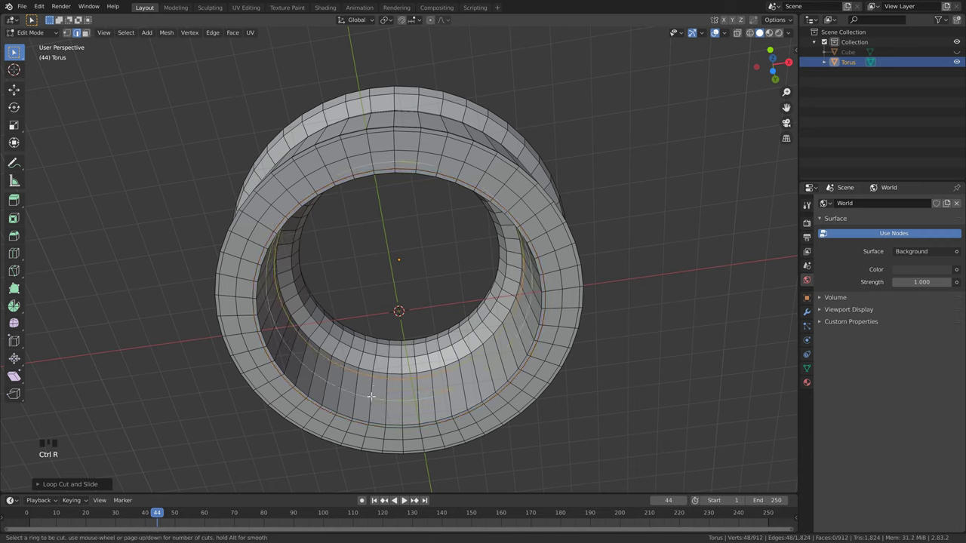
{"action": "left_click", "coordinate": [372, 393]}
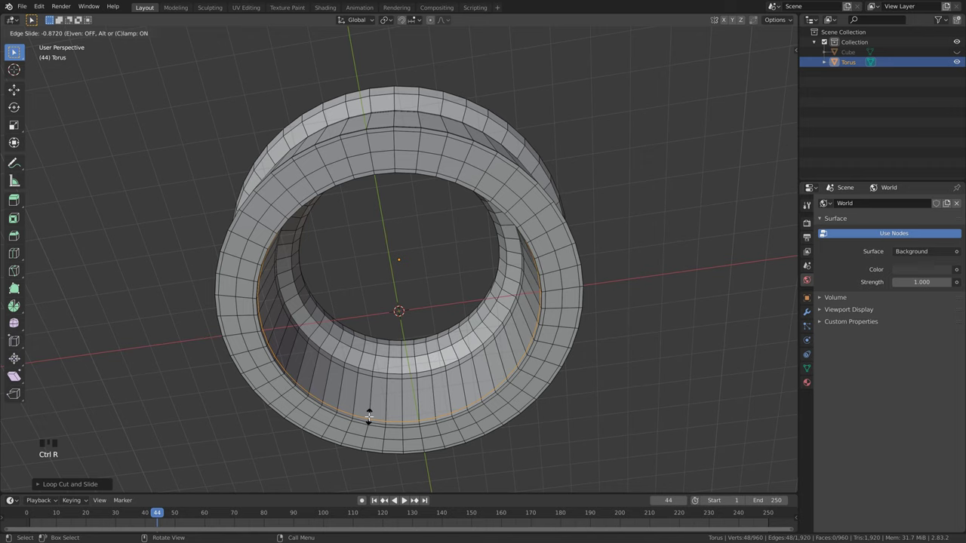
{"action": "left_click", "coordinate": [369, 417]}
- Return the torus to Object Mode and shade it smooth
{"action": "middle_click_drag", "start_coordinate": [369, 417], "coordinate": [448, 305]}
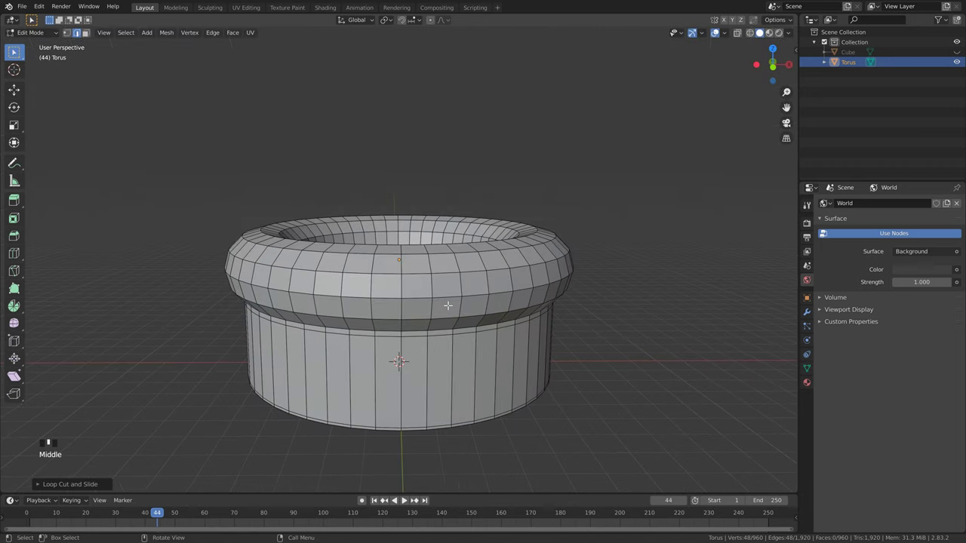
{"action": "key", "text": "Tab"}
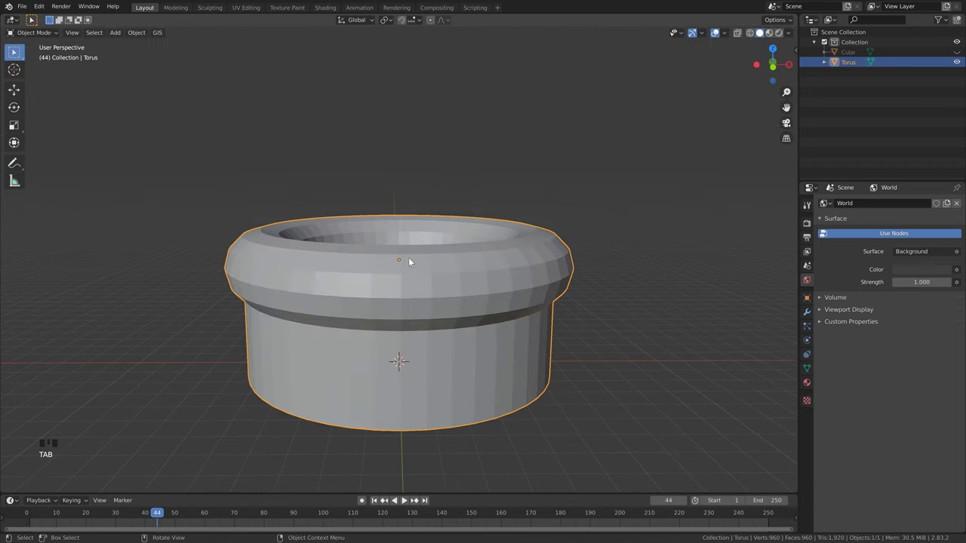
{"action": "left_click", "coordinate": [37, 33]}
{"action": "left_click", "coordinate": [29, 35]}
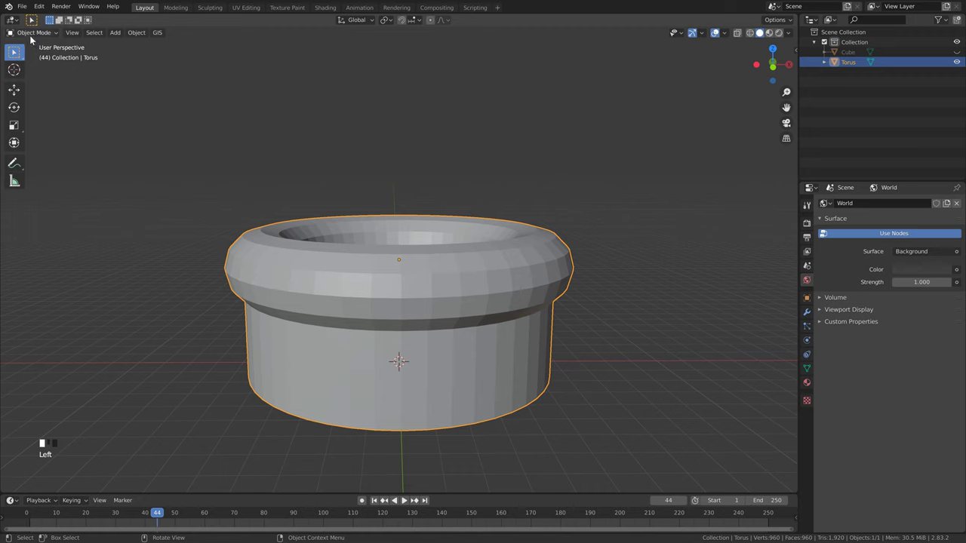
{"action": "right_click", "coordinate": [391, 282]}
{"action": "left_click", "coordinate": [391, 281]}
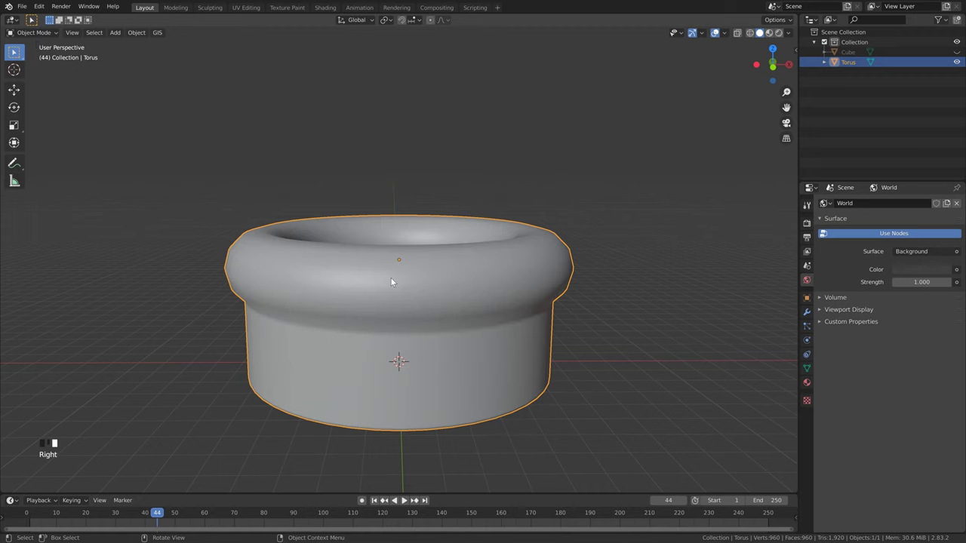
- Add a Subdivision Surface modifier to the torus with 2 viewport subdivisions
{"action": "left_click", "coordinate": [807, 312]}
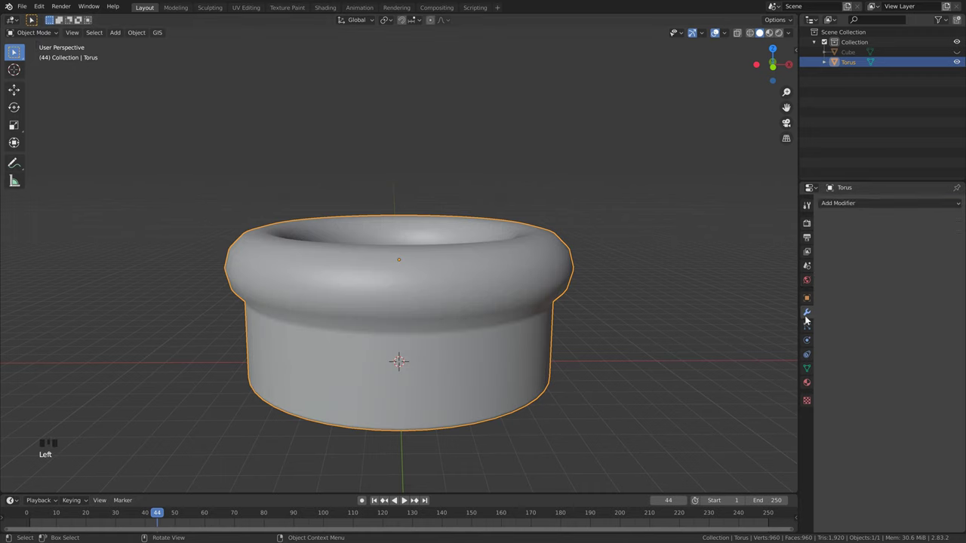
{"action": "left_click", "coordinate": [851, 202]}
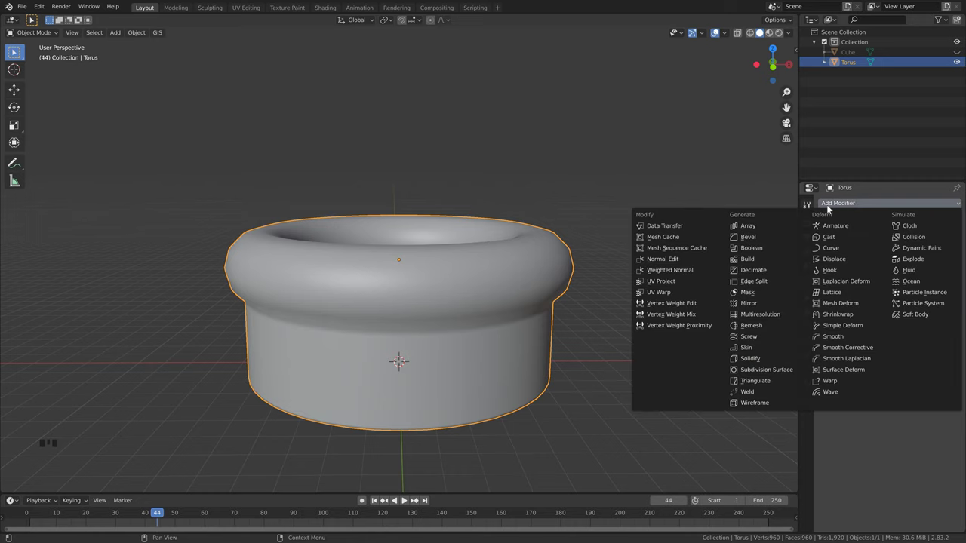
{"action": "left_click", "coordinate": [776, 369]}
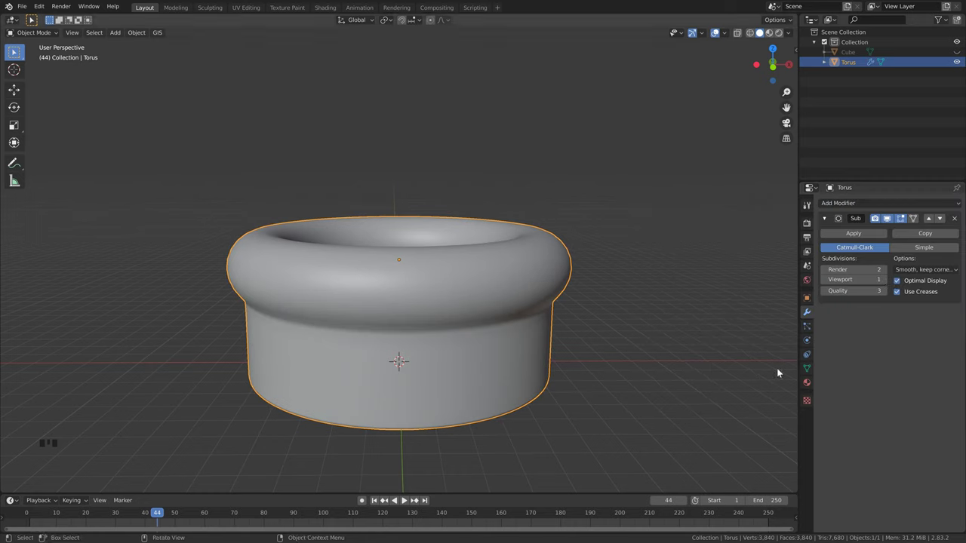
{"action": "left_click", "coordinate": [887, 280]}
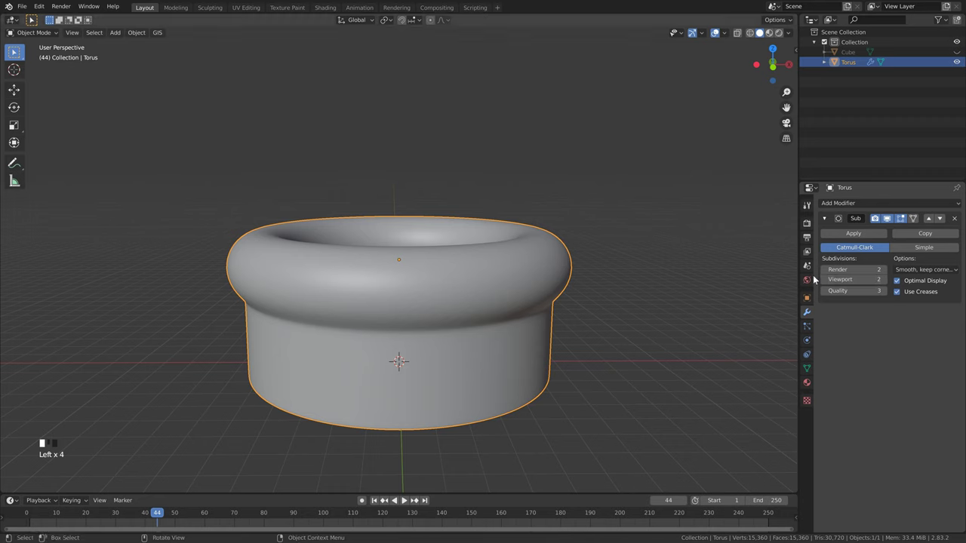
- Unhide the cube slab, lower it slightly along the Z axis and deselect it
{"action": "scroll", "coordinate": [587, 268], "scroll_direction": "down", "scroll_amount": 3}
{"action": "left_click", "coordinate": [957, 52]}
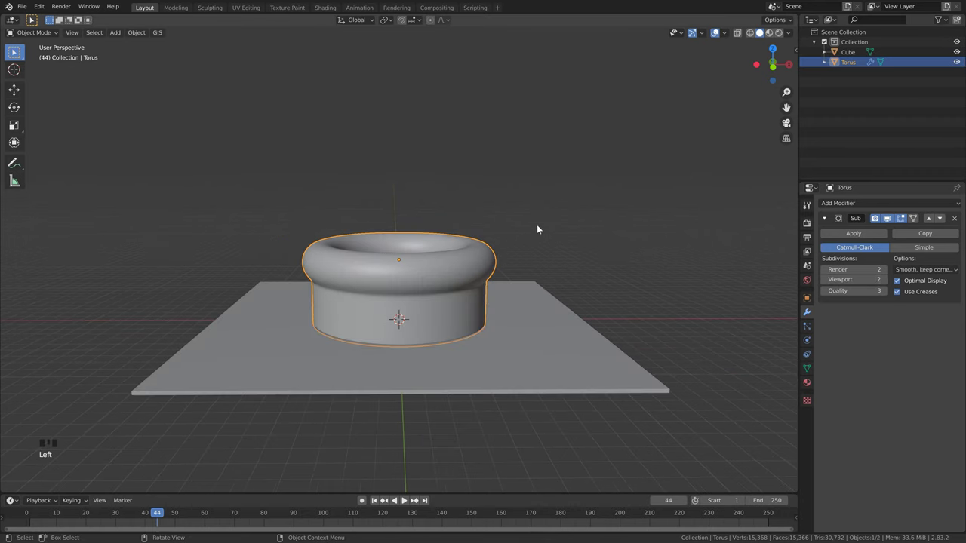
{"action": "left_click", "coordinate": [522, 332]}
{"action": "key", "text": "g"}
{"action": "key", "text": "z"}
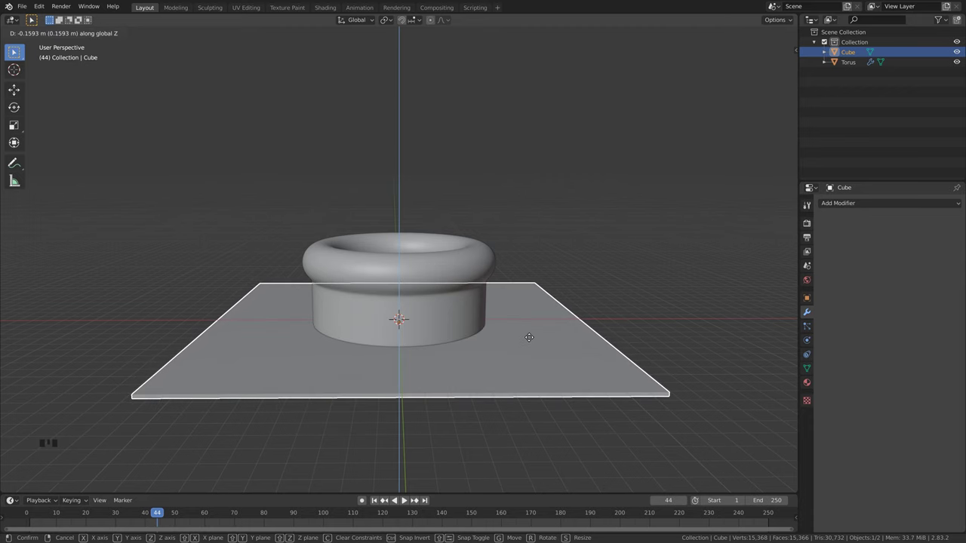
{"action": "left_click", "coordinate": [527, 332]}
{"action": "middle_click_drag", "start_coordinate": [527, 330], "coordinate": [519, 252]}
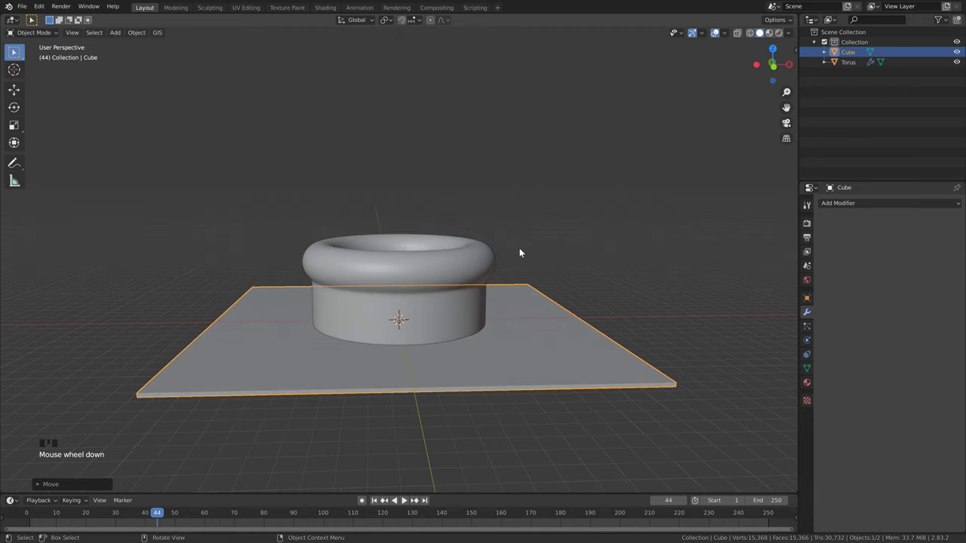
{"action": "left_click", "coordinate": [515, 235]}
{"action": "middle_click", "coordinate": [514, 237]}
{"action": "middle_click", "coordinate": [513, 237]}
{"action": "scroll", "coordinate": [513, 240], "scroll_direction": "down", "scroll_amount": 2}
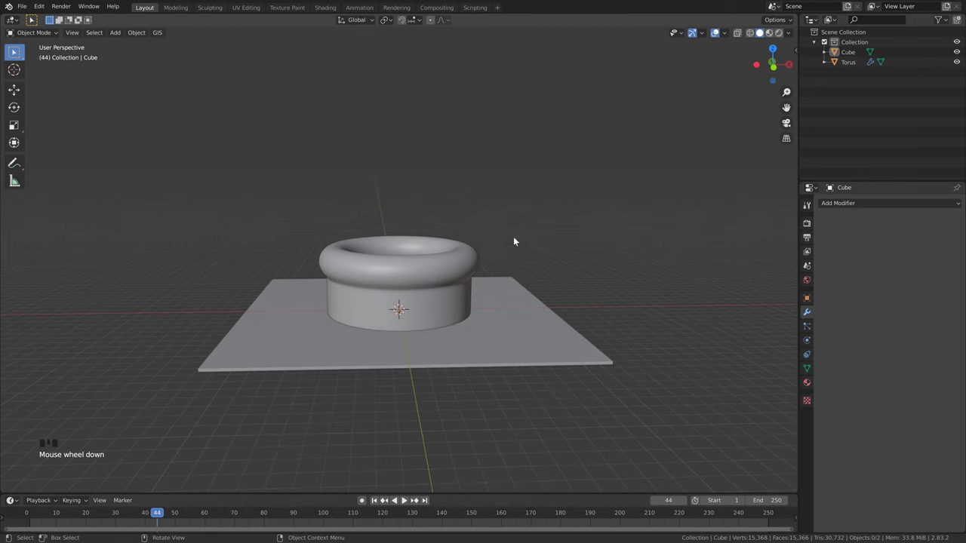
- Add a plane mesh and move it up 7 m along the Z axis, above the torus
{"action": "key", "text": "shift+a"}
{"action": "mouse_move", "coordinate": [507, 249]}
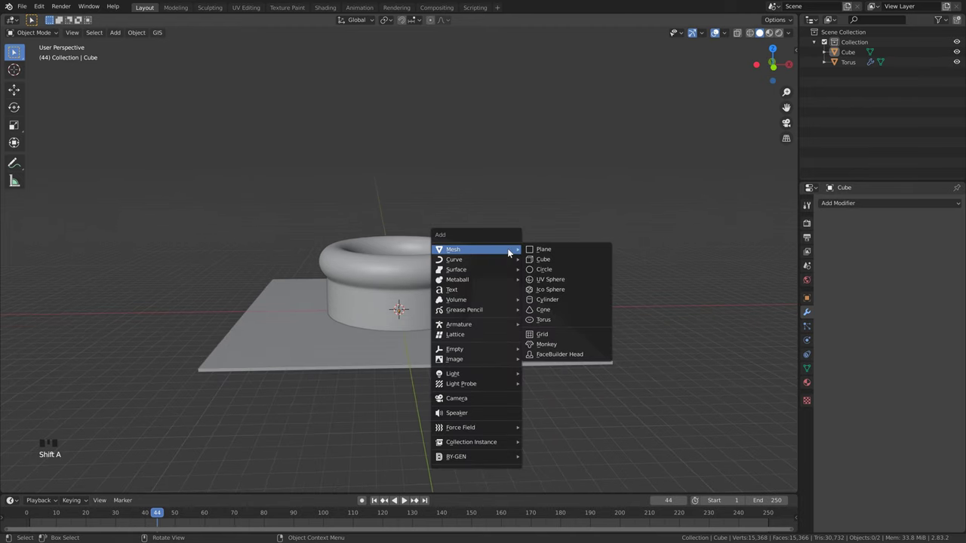
{"action": "left_click", "coordinate": [558, 248]}
{"action": "key", "text": "ctrl+z"}
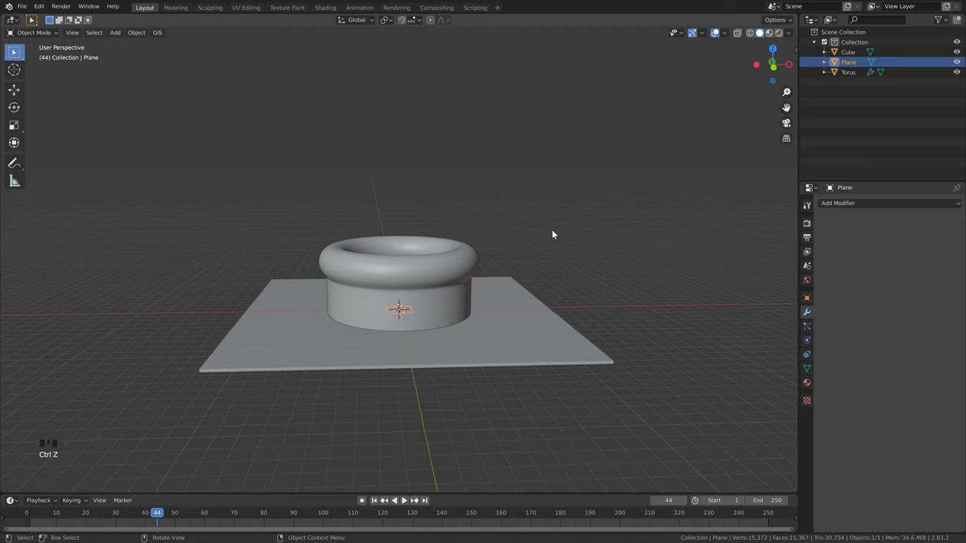
{"action": "key", "text": "g"}
{"action": "key", "text": "z"}
{"action": "key", "text": "7"}
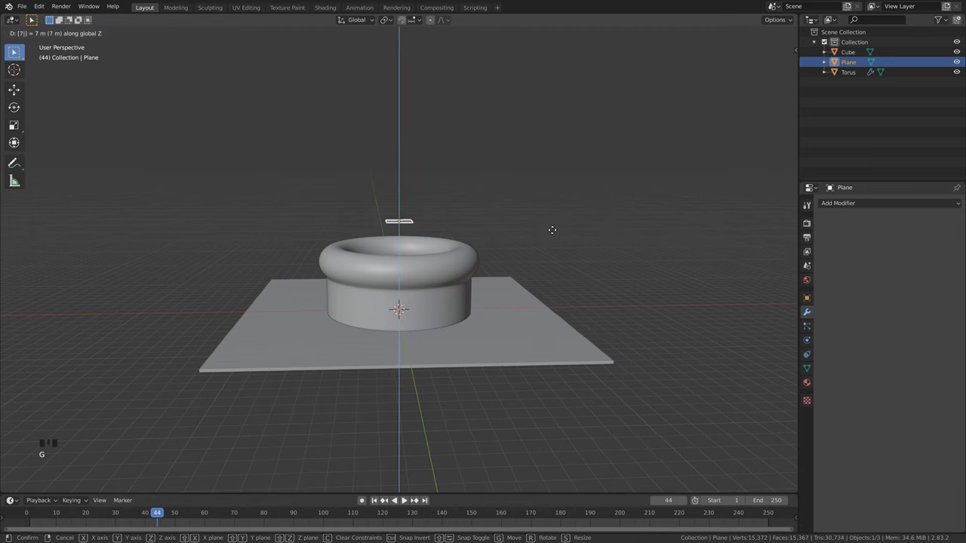
{"action": "key", "text": "Return"}
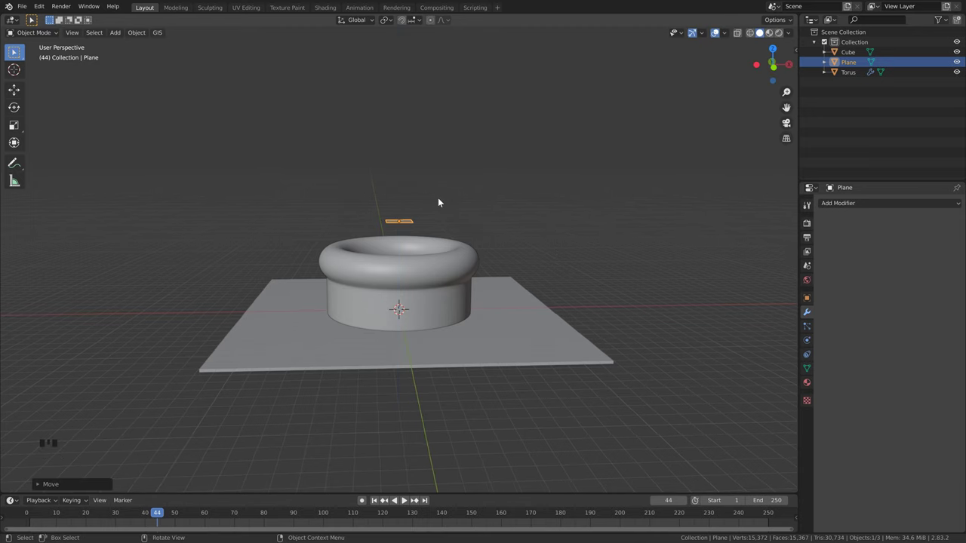
- Scale the plane uniformly to just over 8 times its size so it extends past the torus
{"action": "key", "text": "s"}
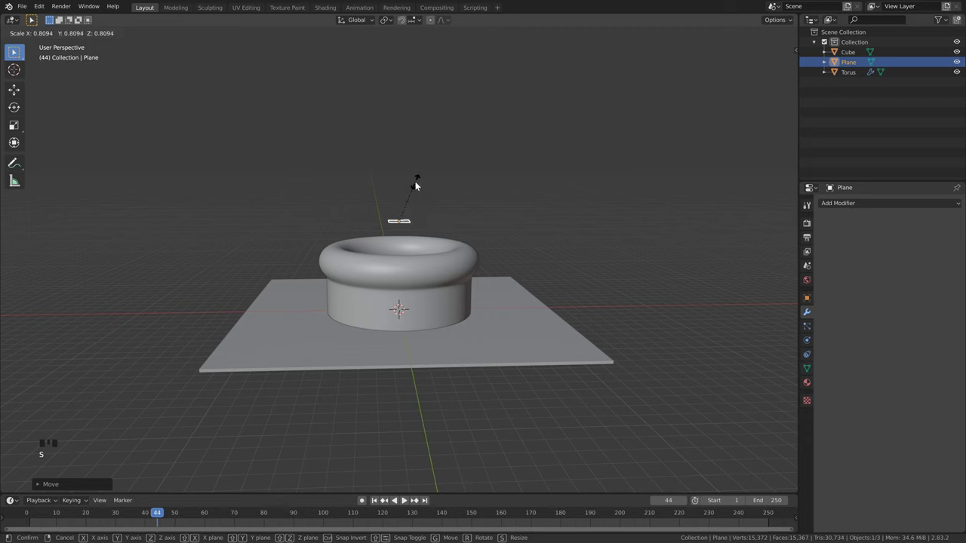
{"action": "key", "text": "8"}
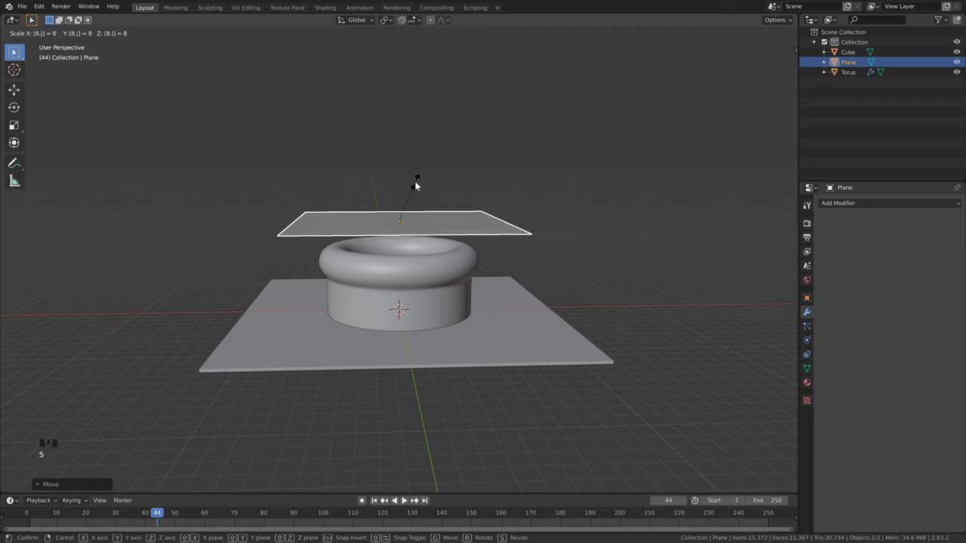
{"action": "key", "text": "Return"}
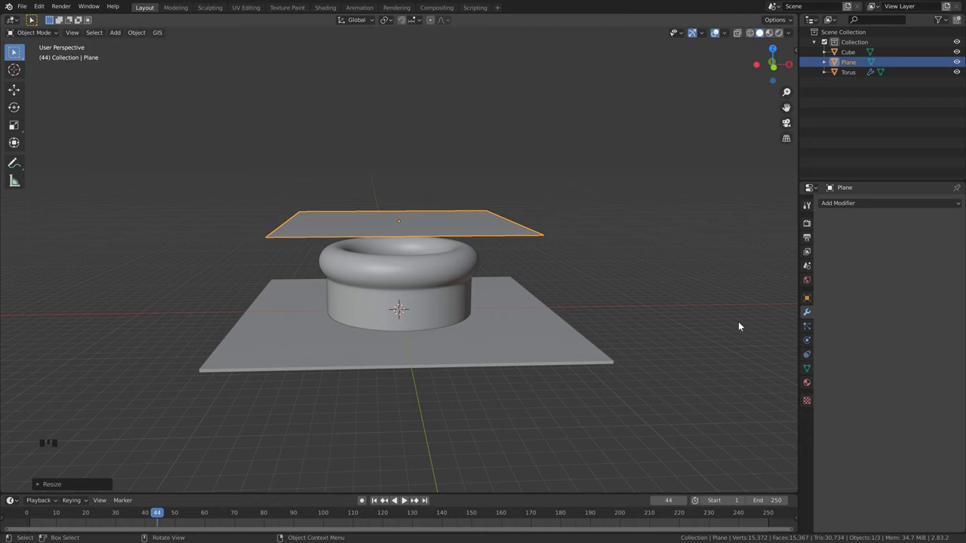
- Add an emitter particle system to the plane and set its emission end frame to 1
{"action": "left_click", "coordinate": [806, 326]}
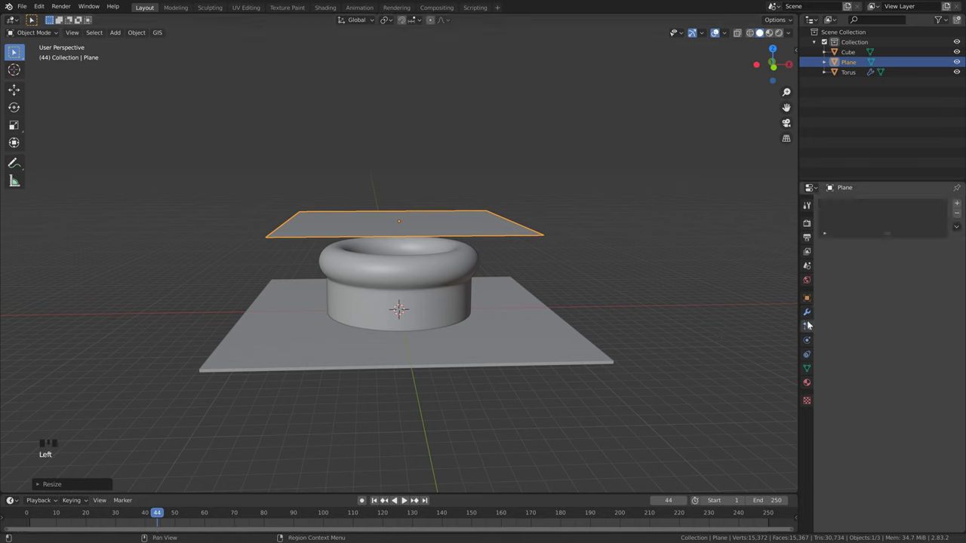
{"action": "left_click", "coordinate": [957, 205]}
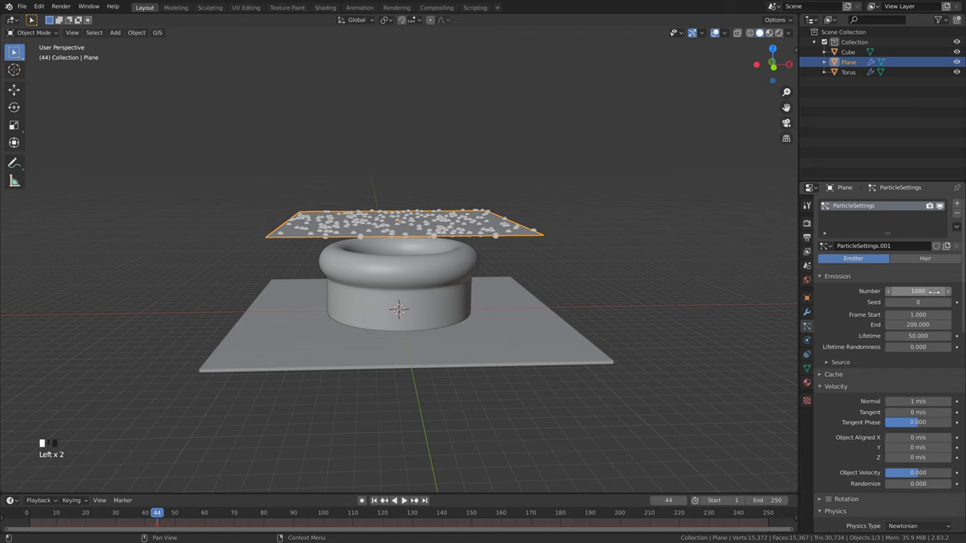
{"action": "left_click", "coordinate": [916, 324]}
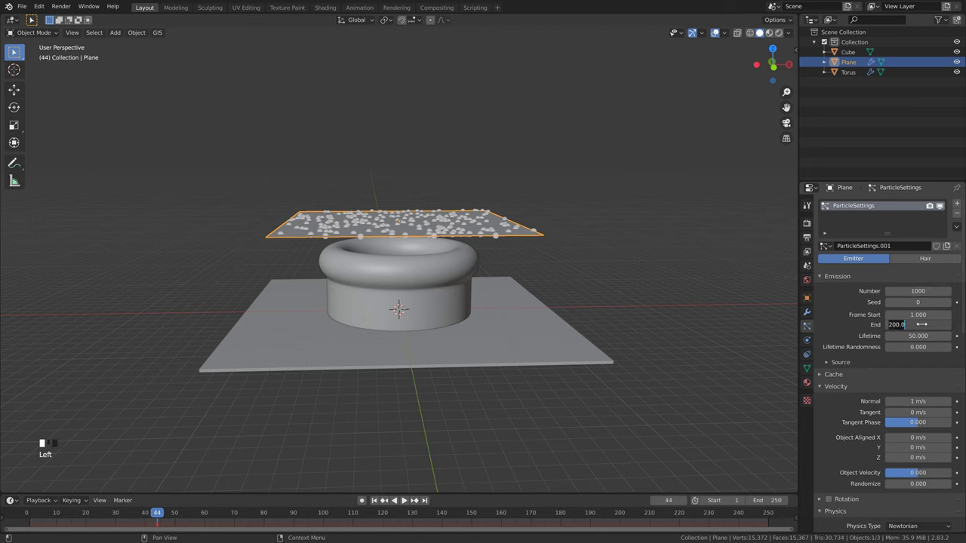
{"action": "type", "text": "1"}
{"action": "key", "text": "Return"}
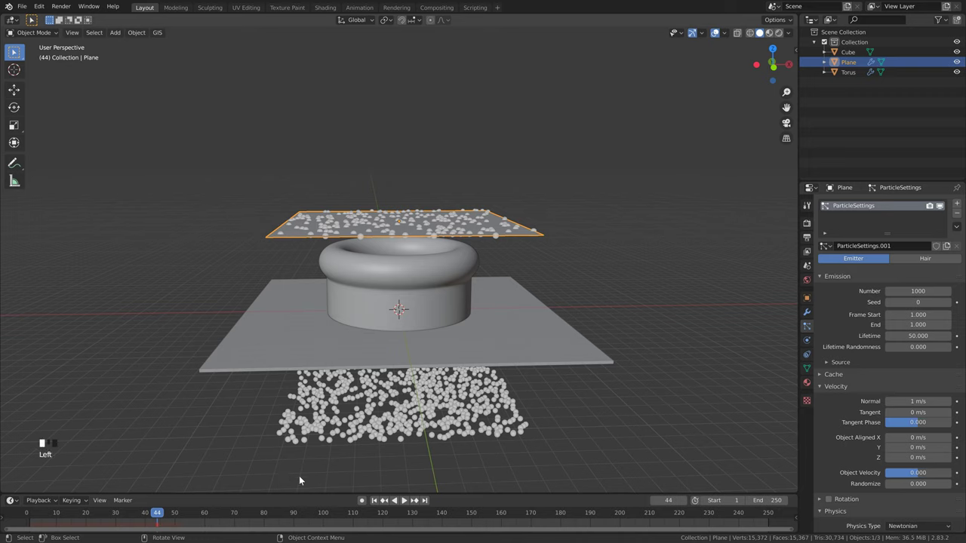
- Rewind the timeline to frame 1 and set the particle lifetime to 250 frames
{"action": "left_click", "coordinate": [375, 501]}
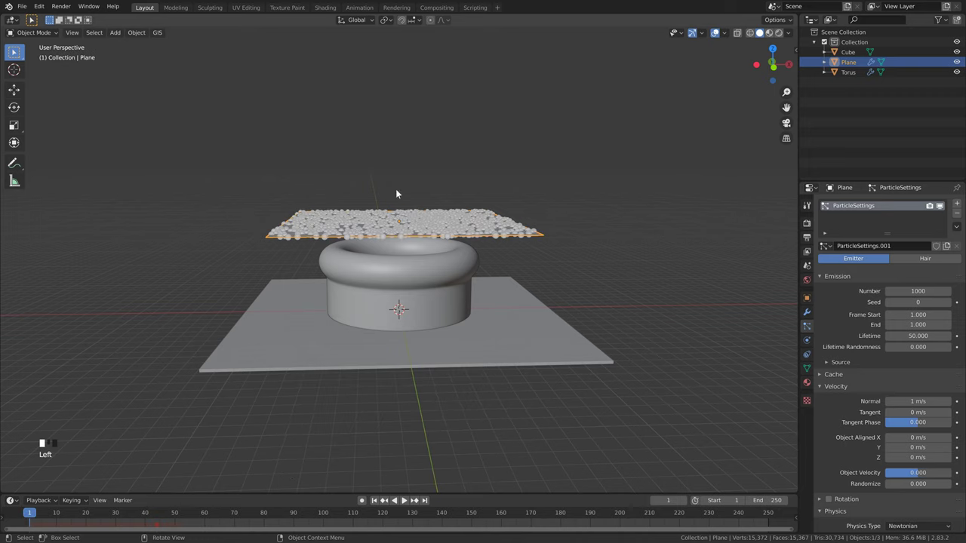
{"action": "left_click", "coordinate": [921, 335]}
{"action": "type", "text": "250"}
{"action": "key", "text": "Return"}
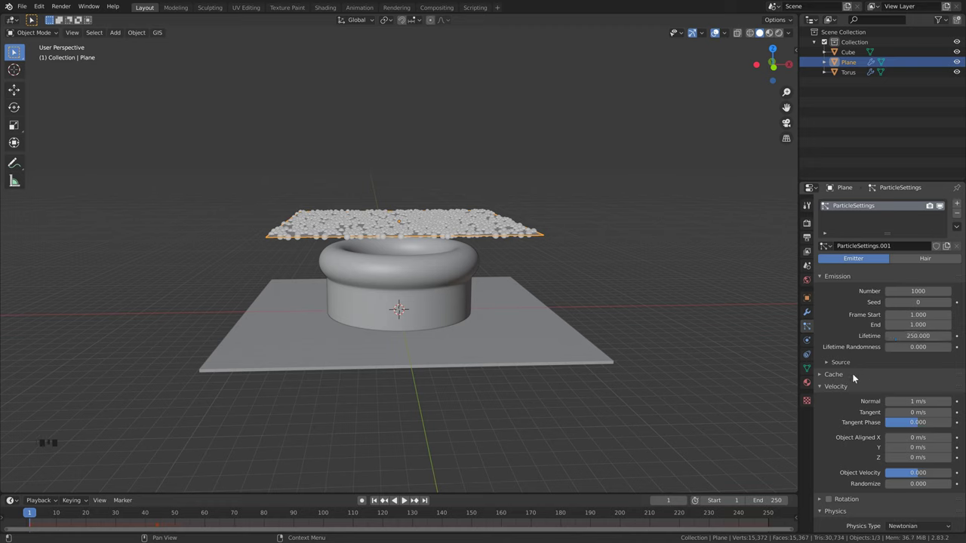
- Set the plane's particle emission source to a Grid distribution with a resolution of 100
{"action": "left_click", "coordinate": [825, 362]}
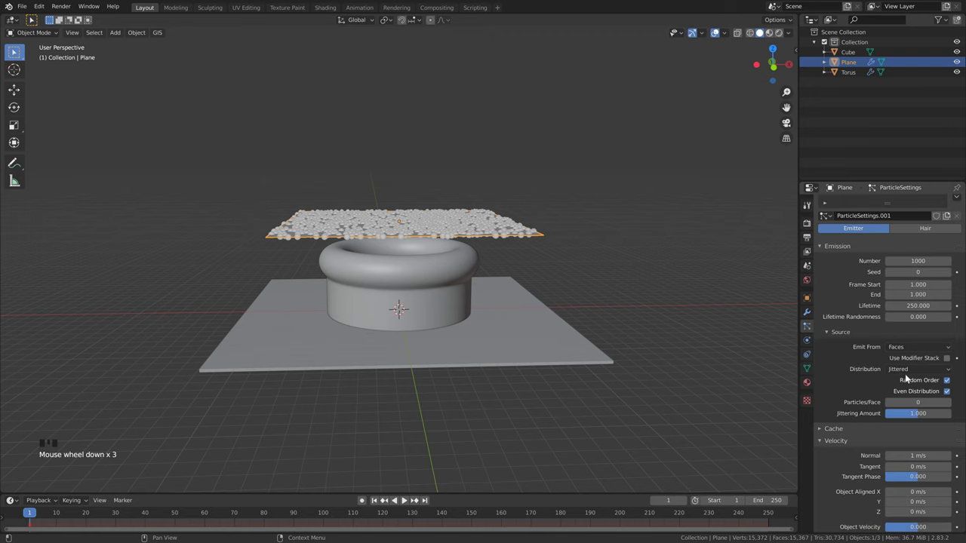
{"action": "left_click", "coordinate": [905, 369]}
{"action": "left_click", "coordinate": [899, 403]}
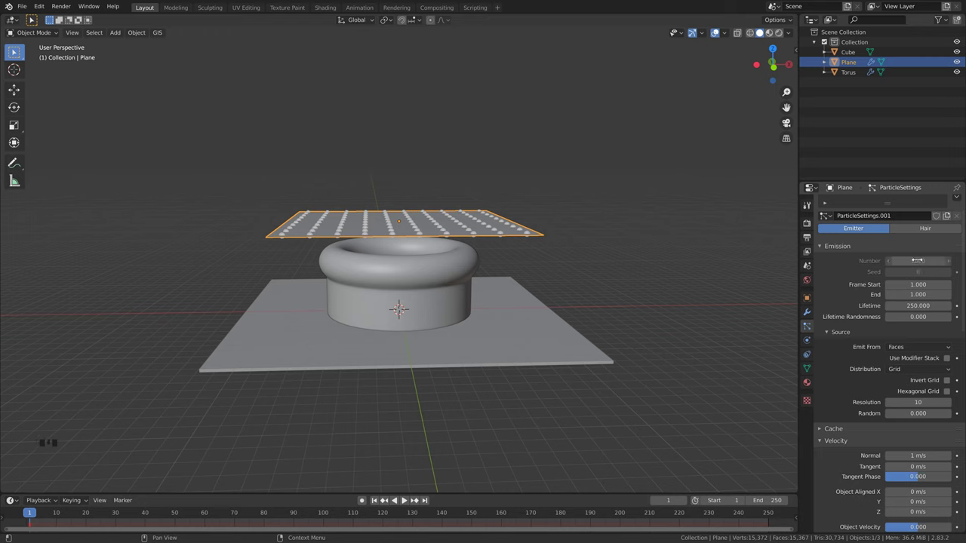
{"action": "left_click", "coordinate": [917, 402]}
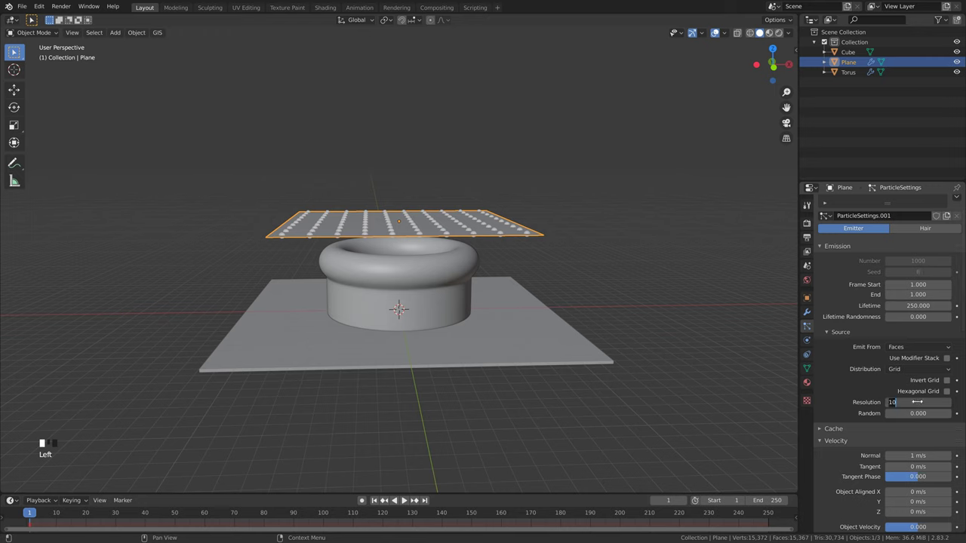
{"action": "type", "text": "0"}
{"action": "key", "text": "Return"}
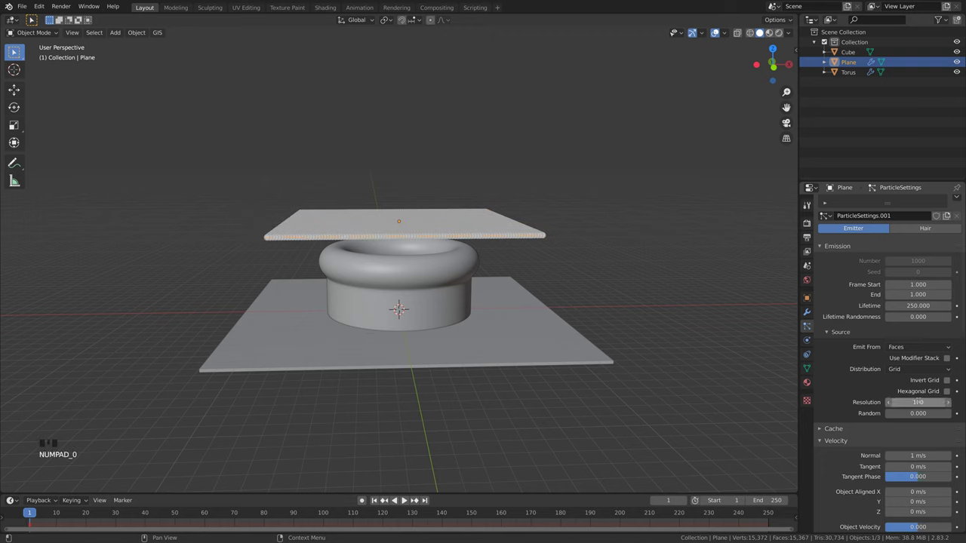
- Enable Size Deflect in the deflection settings of the particle physics
{"action": "scroll", "coordinate": [866, 387], "scroll_direction": "down", "scroll_amount": 7}
{"action": "scroll", "coordinate": [886, 382], "scroll_direction": "down", "scroll_amount": 3}
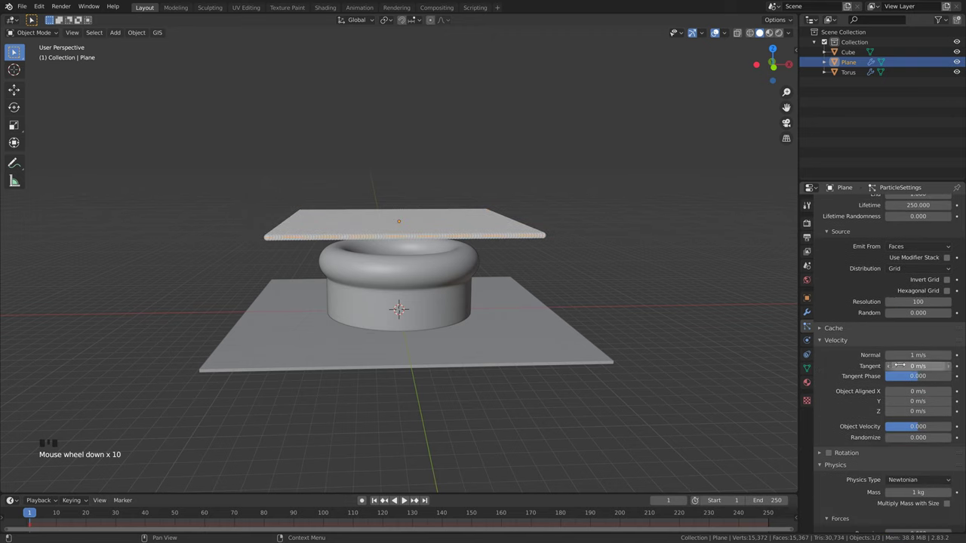
{"action": "left_click", "coordinate": [836, 329]}
{"action": "left_click", "coordinate": [827, 330]}
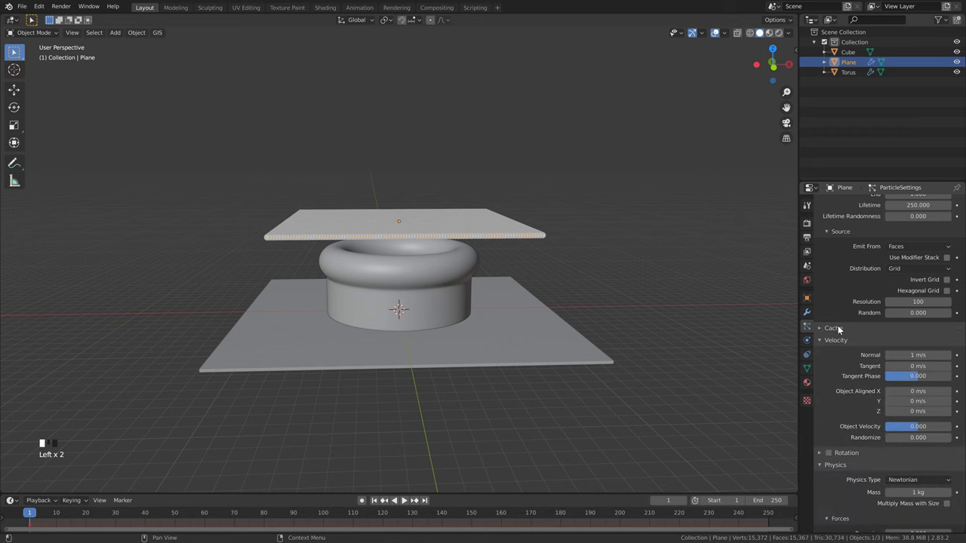
{"action": "scroll", "coordinate": [845, 308], "scroll_direction": "down", "scroll_amount": 3}
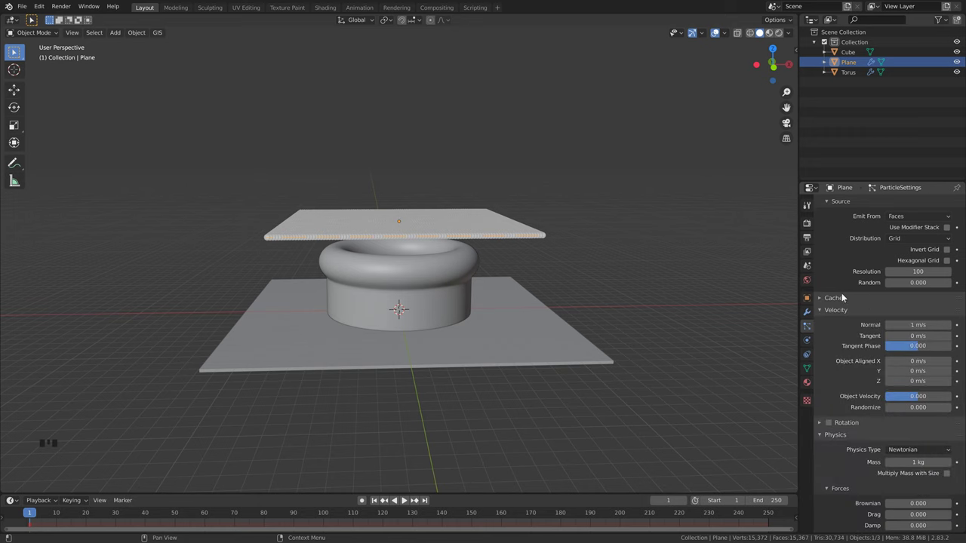
{"action": "scroll", "coordinate": [842, 336], "scroll_direction": "down", "scroll_amount": 12}
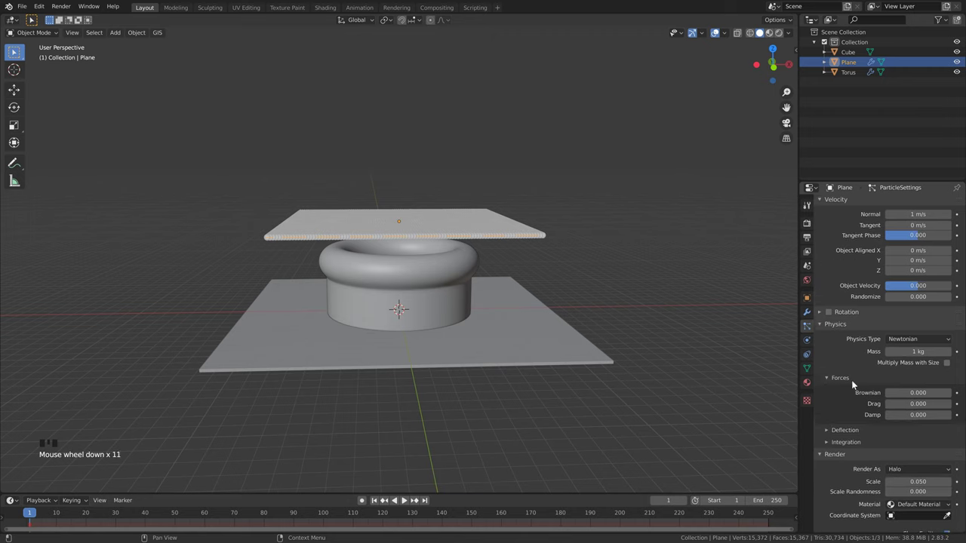
{"action": "left_click", "coordinate": [826, 420]}
{"action": "scroll", "coordinate": [867, 429], "scroll_direction": "down", "scroll_amount": 5}
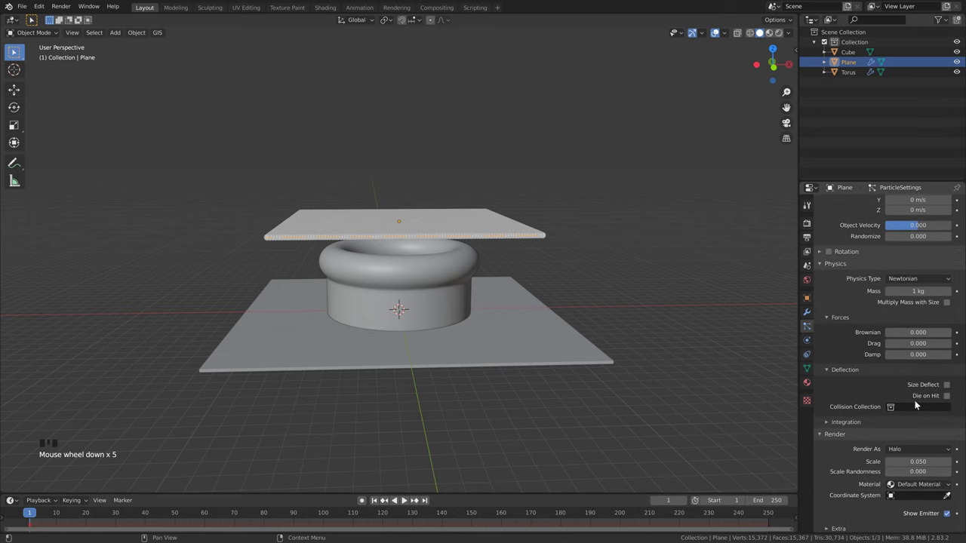
{"action": "left_click", "coordinate": [946, 385]}
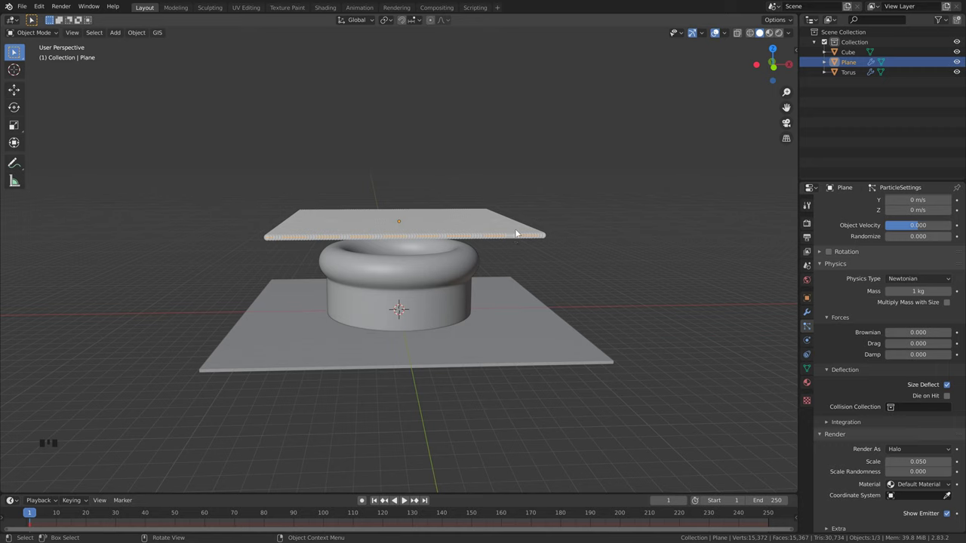
- Set the plane's particles to render as Object
{"action": "scroll", "coordinate": [869, 411], "scroll_direction": "down", "scroll_amount": 9}
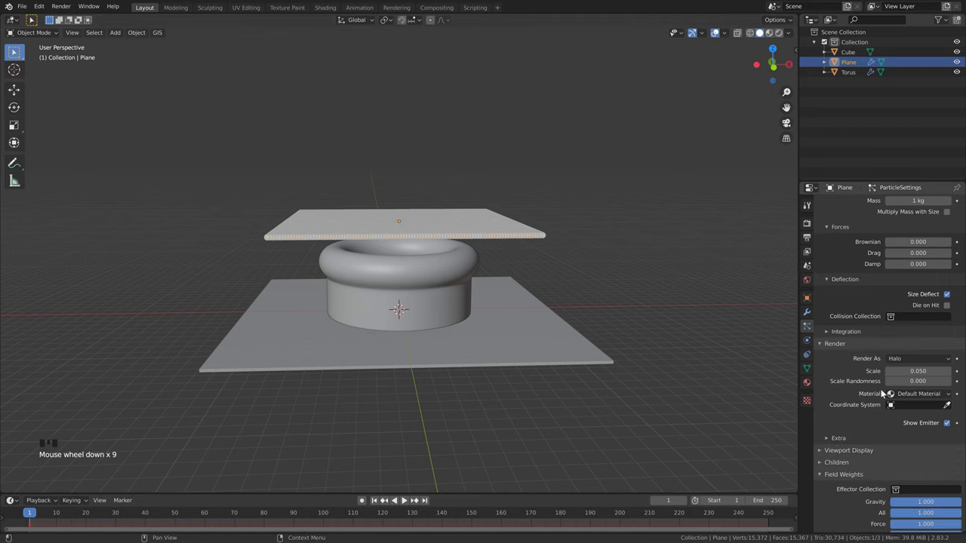
{"action": "scroll", "coordinate": [855, 379], "scroll_direction": "down", "scroll_amount": 4}
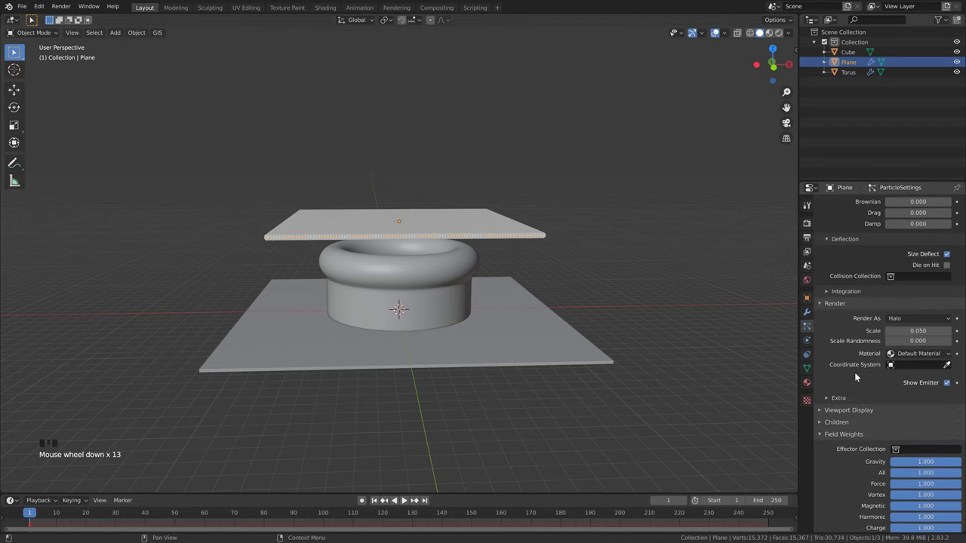
{"action": "left_click", "coordinate": [903, 318]}
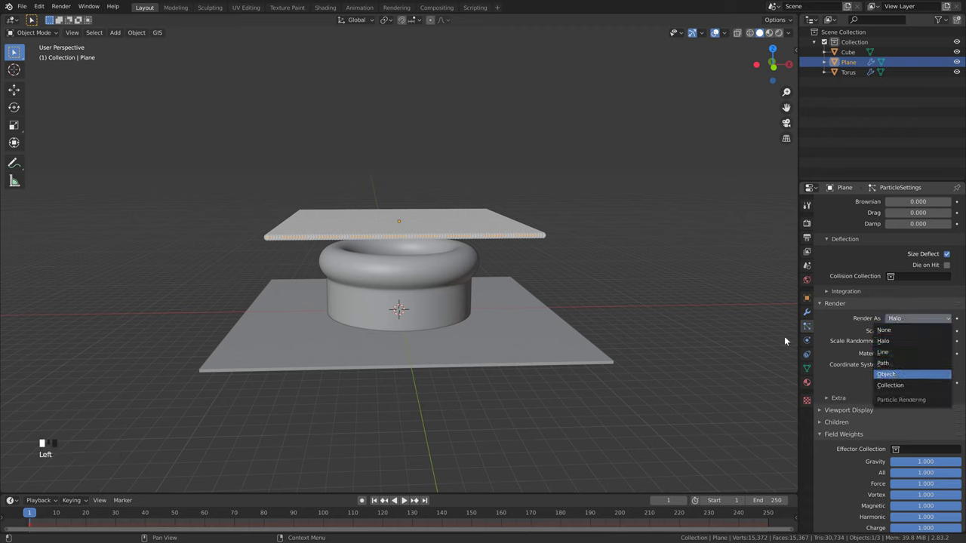
{"action": "left_click", "coordinate": [886, 374]}
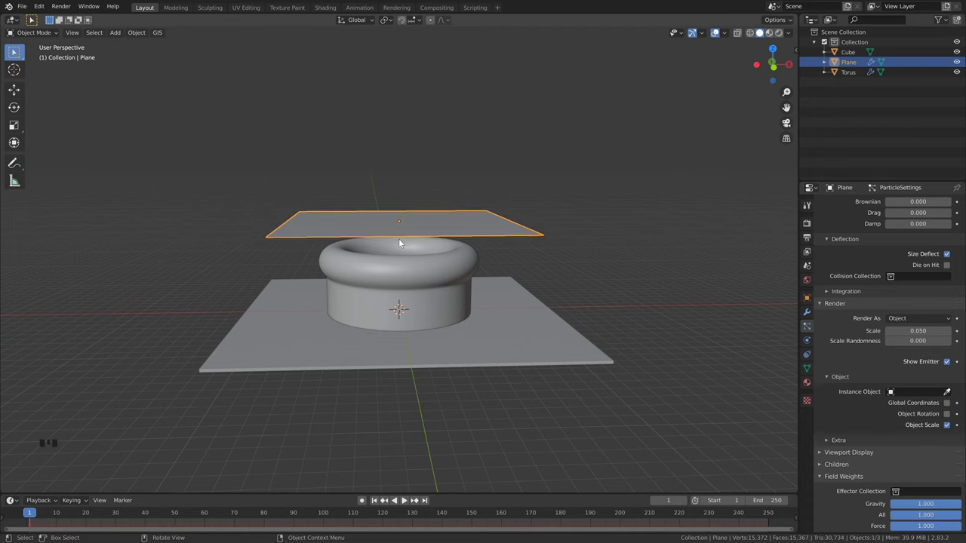
- Add an ico sphere mesh and move it clear of the floor slab, along the negative X side
{"action": "key", "text": "shift+a"}
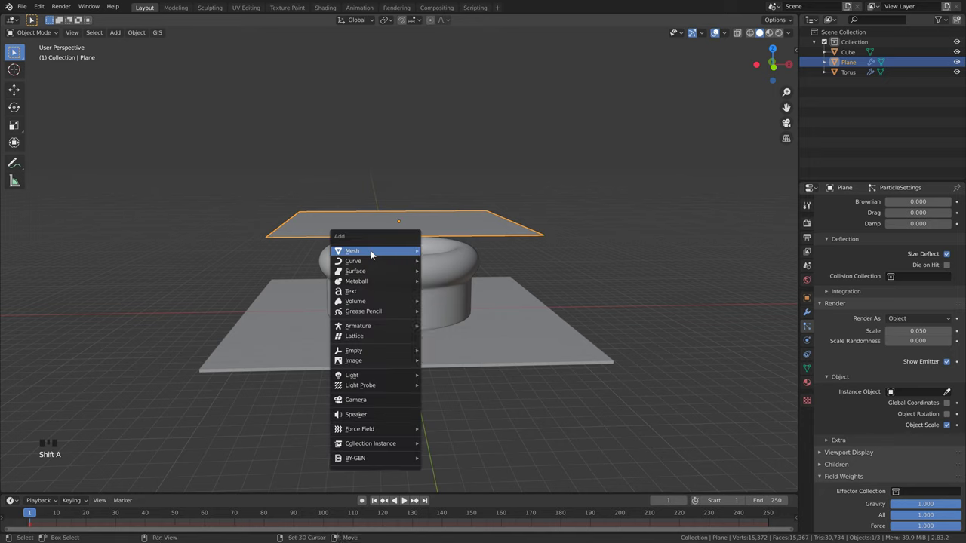
{"action": "mouse_move", "coordinate": [371, 250]}
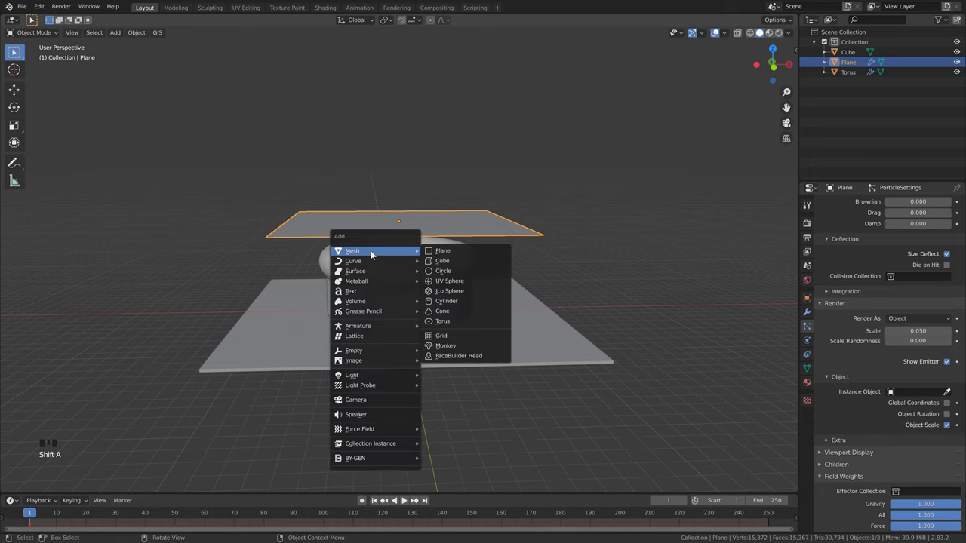
{"action": "left_click", "coordinate": [444, 295]}
{"action": "key", "text": "g"}
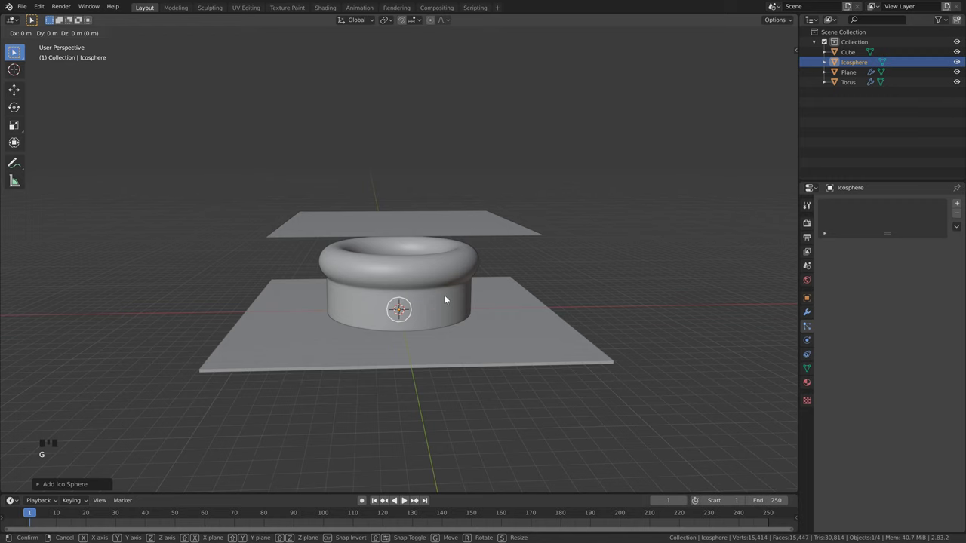
{"action": "left_click", "coordinate": [69, 314]}
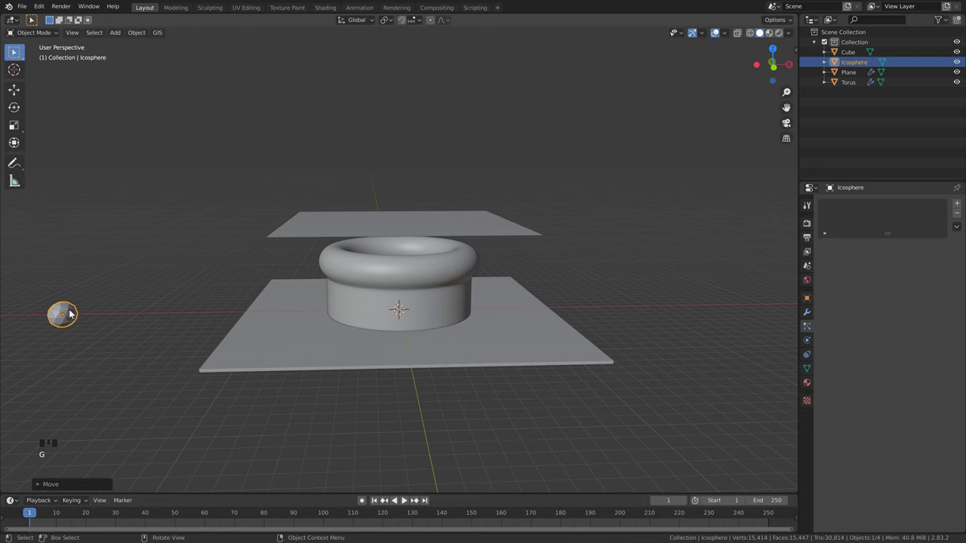
- Shade the ico sphere smooth and add a Subdivision Surface modifier with 2 viewport subdivisions
{"action": "right_click", "coordinate": [66, 315]}
{"action": "left_click", "coordinate": [65, 314]}
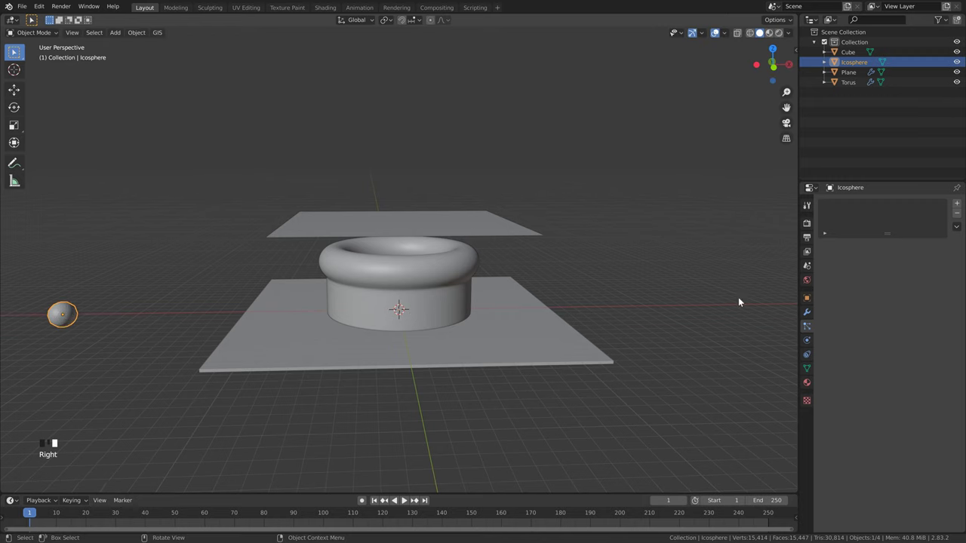
{"action": "left_click", "coordinate": [807, 311]}
{"action": "left_click", "coordinate": [854, 205]}
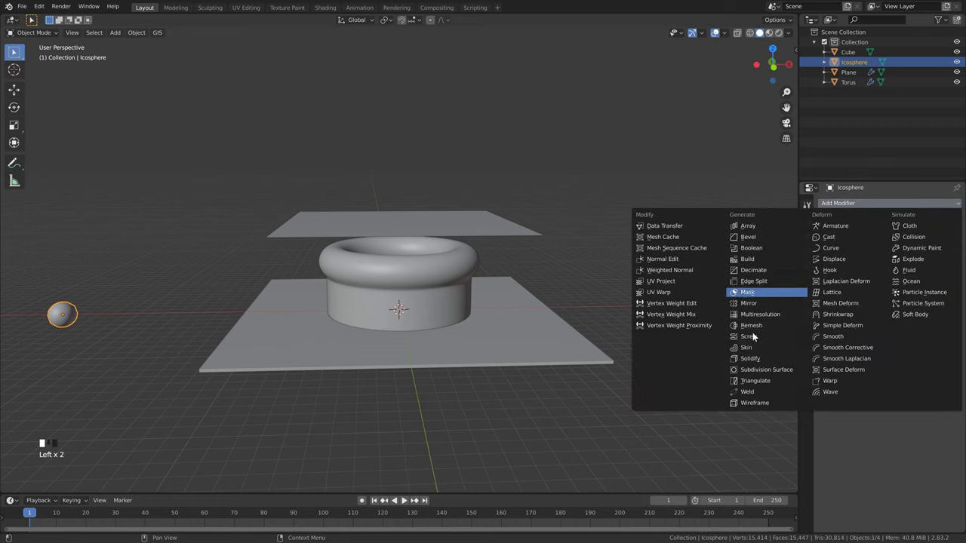
{"action": "left_click", "coordinate": [766, 369]}
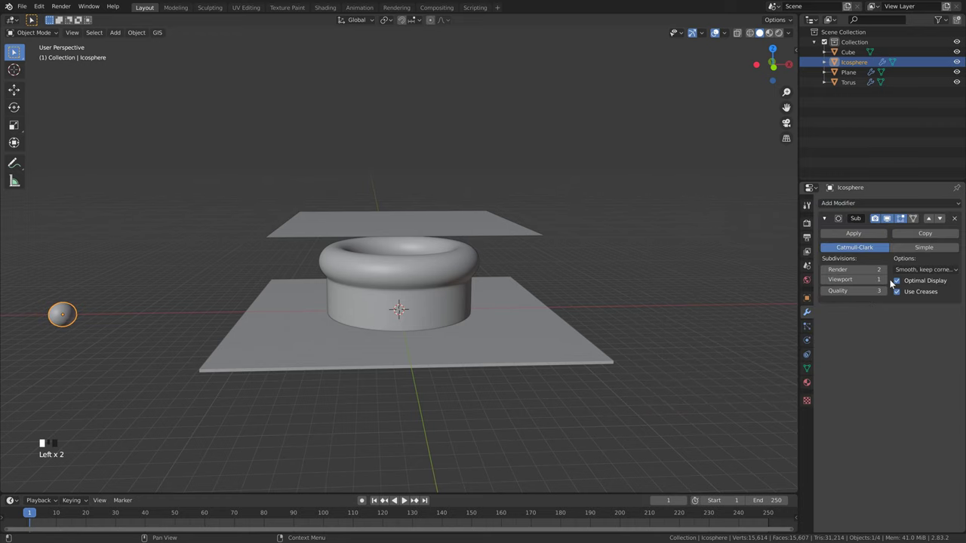
{"action": "left_click", "coordinate": [882, 279]}
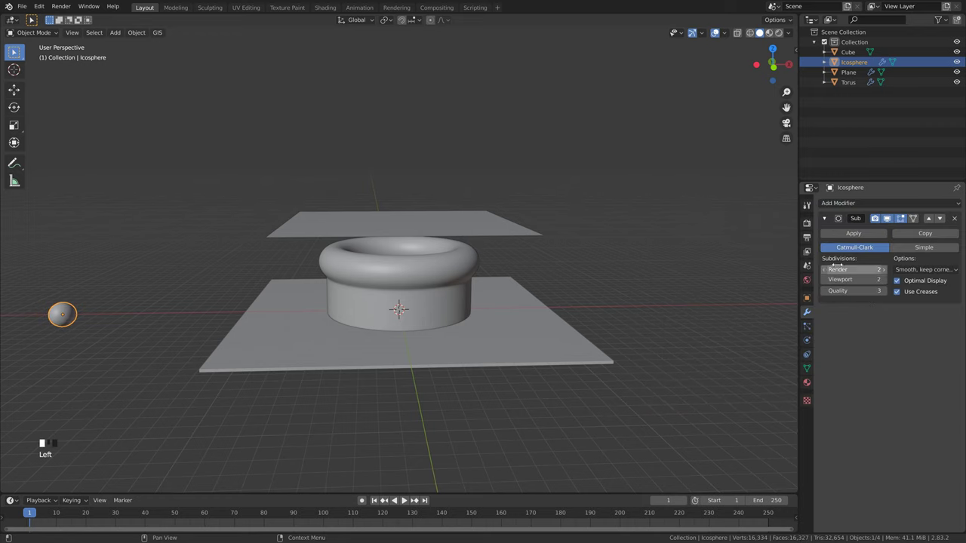
- Select the emitter plane and assign the Icosphere as the instance object of its particles
{"action": "left_click", "coordinate": [498, 230]}
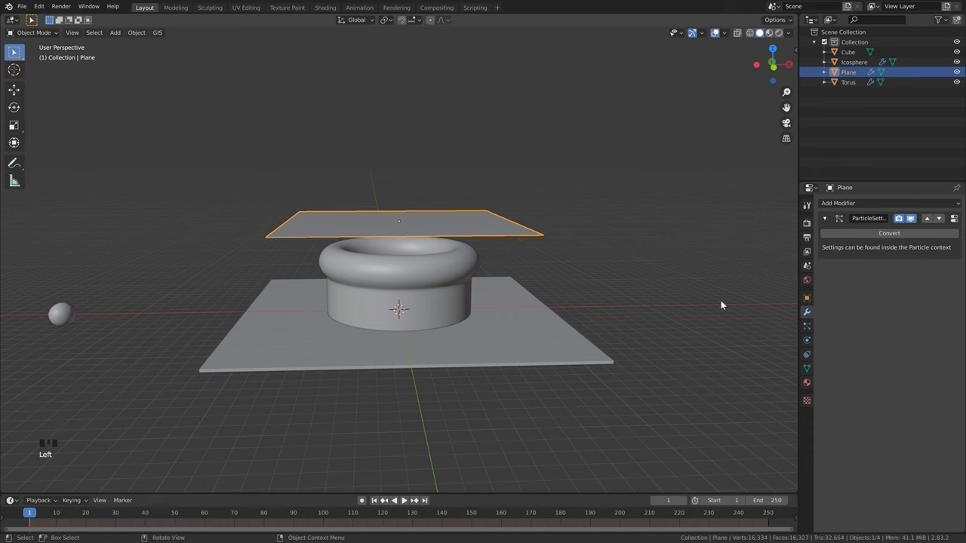
{"action": "left_click", "coordinate": [806, 326]}
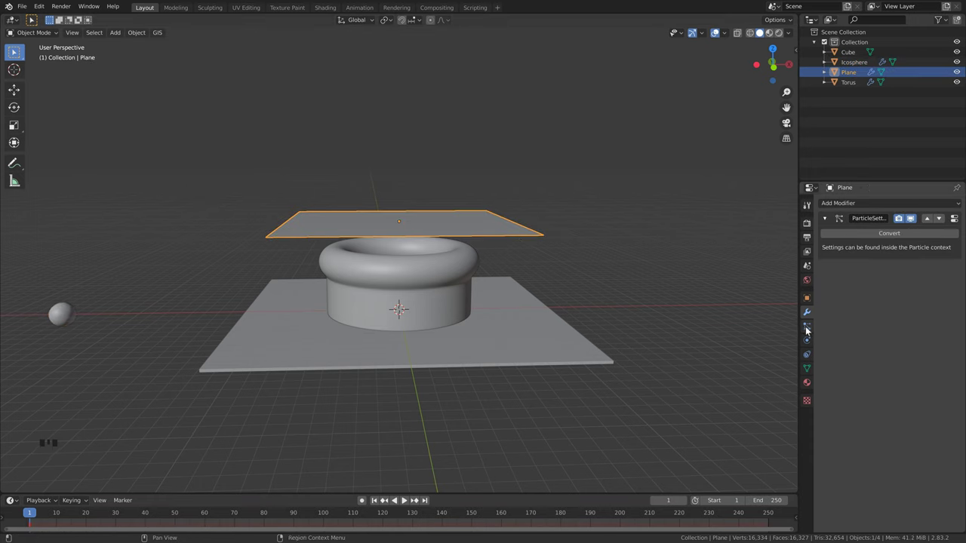
{"action": "scroll", "coordinate": [840, 350], "scroll_direction": "down", "scroll_amount": 20}
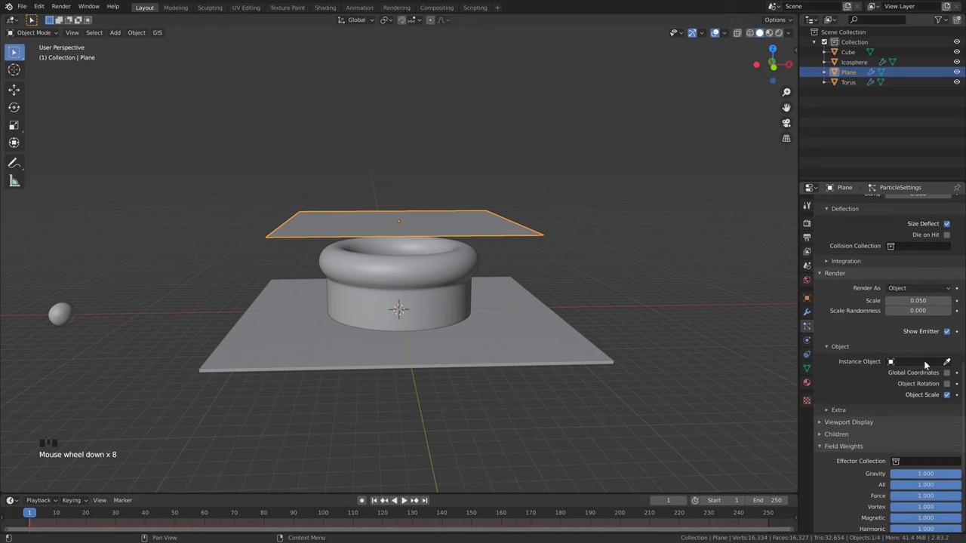
{"action": "left_click", "coordinate": [926, 363]}
{"action": "left_click", "coordinate": [899, 387]}
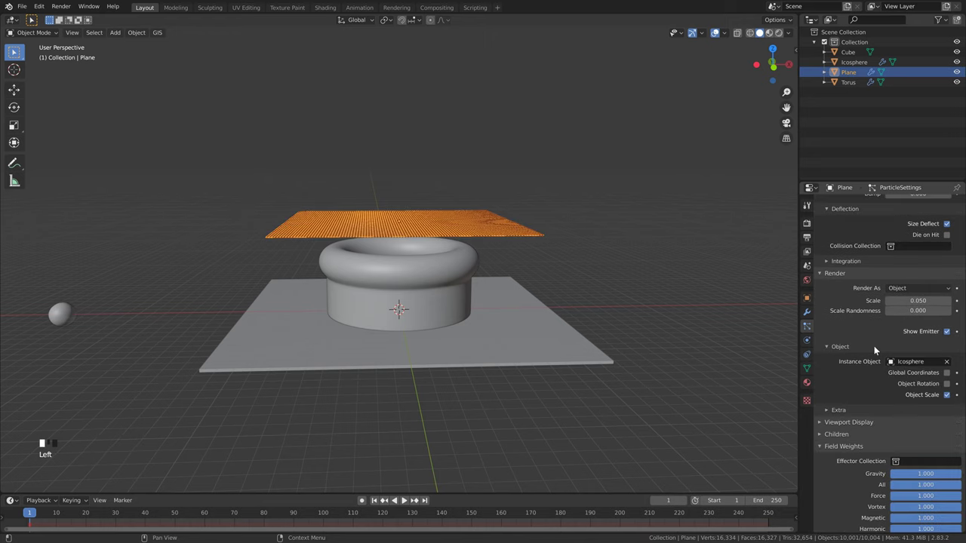
- Set the particle render scale to 0.1 and check the spacing between the spheres up close
{"action": "left_click", "coordinate": [548, 232]}
{"action": "scroll", "coordinate": [548, 231], "scroll_direction": "up", "scroll_amount": 4}
{"action": "middle_click_drag", "start_coordinate": [513, 194], "coordinate": [483, 246]}
{"action": "double_click", "coordinate": [913, 300]}
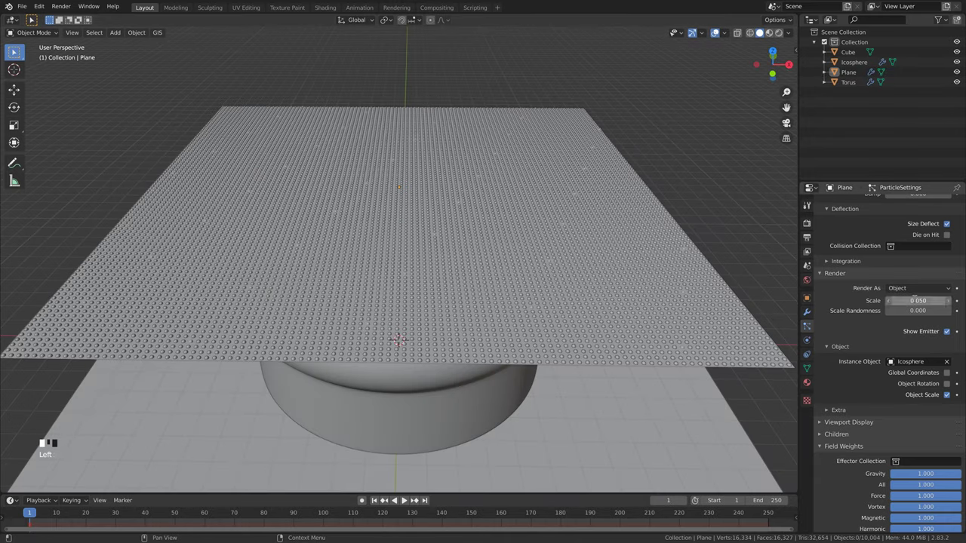
{"action": "key", "text": "BackSpace"}
{"action": "type", "text": ".1"}
{"action": "key", "text": "Return"}
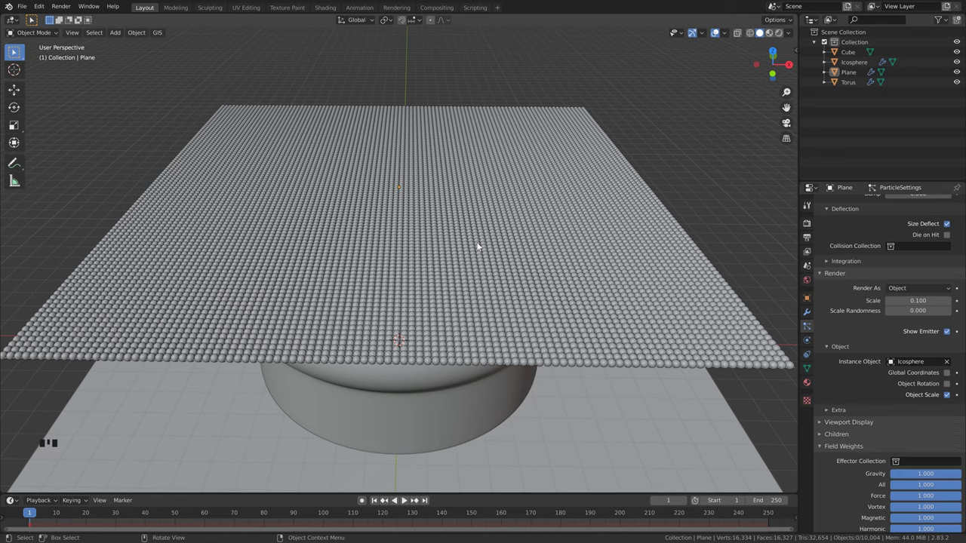
{"action": "middle_click_drag", "start_coordinate": [476, 245], "coordinate": [475, 252]}
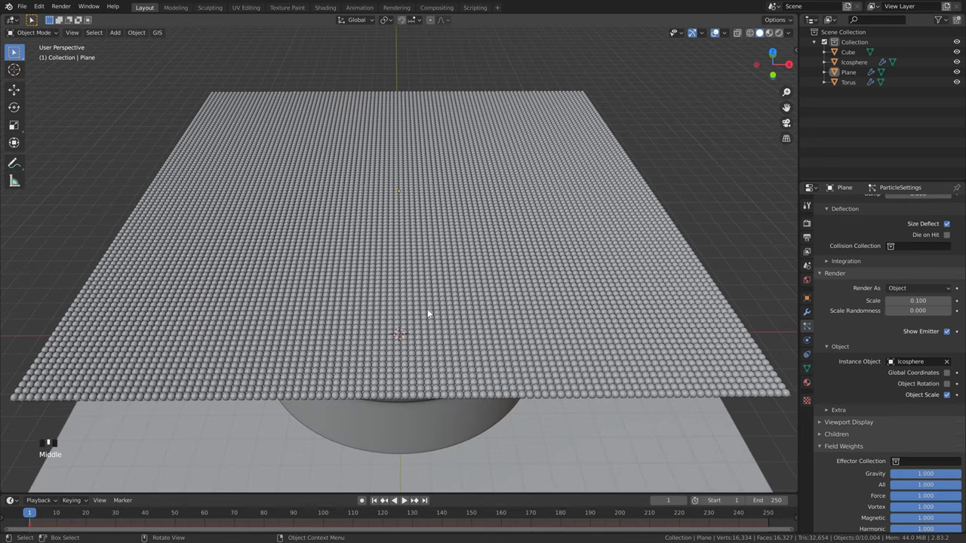
{"action": "scroll", "coordinate": [427, 313], "scroll_direction": "up", "scroll_amount": 4}
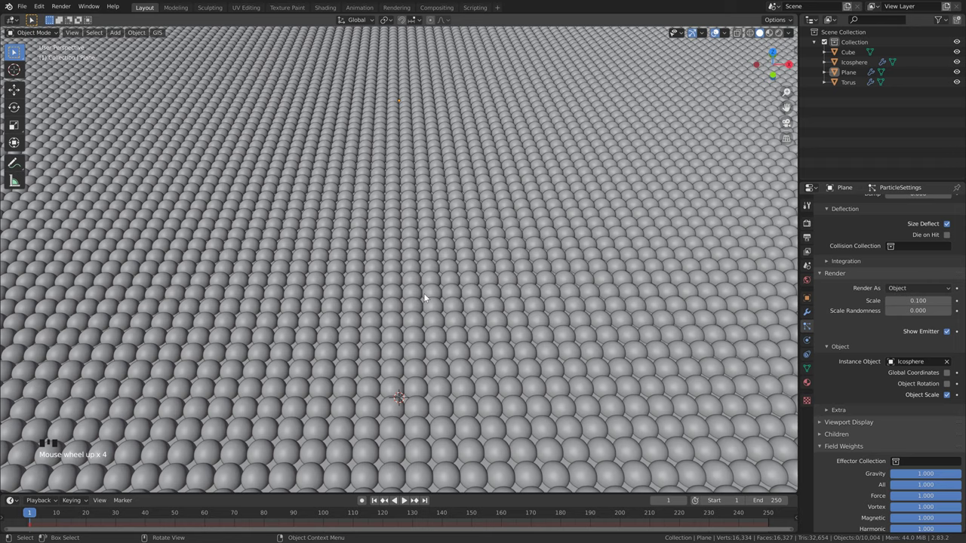
{"action": "scroll", "coordinate": [424, 299], "scroll_direction": "down", "scroll_amount": 6}
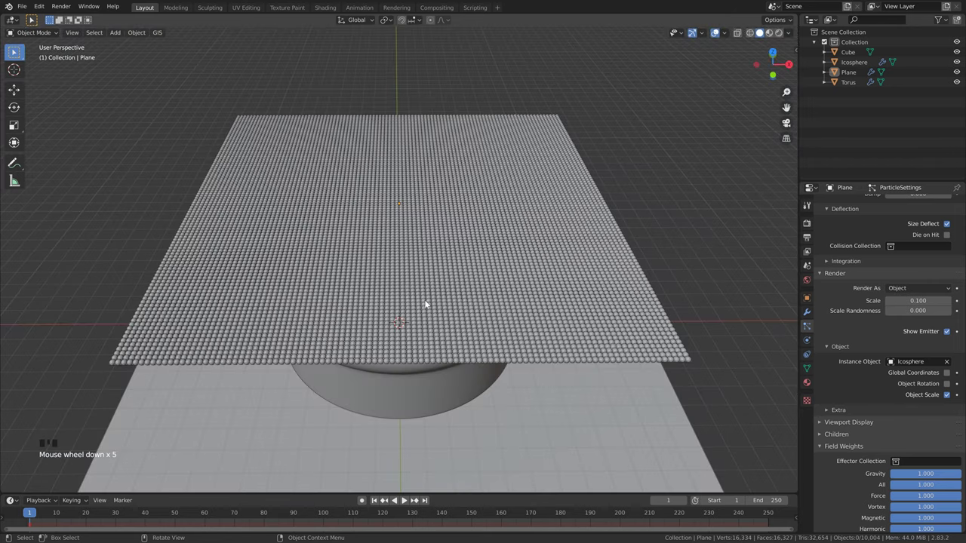
- Hide the emitter plane in both the render and the viewport display settings of the particle system
{"action": "left_click", "coordinate": [947, 331]}
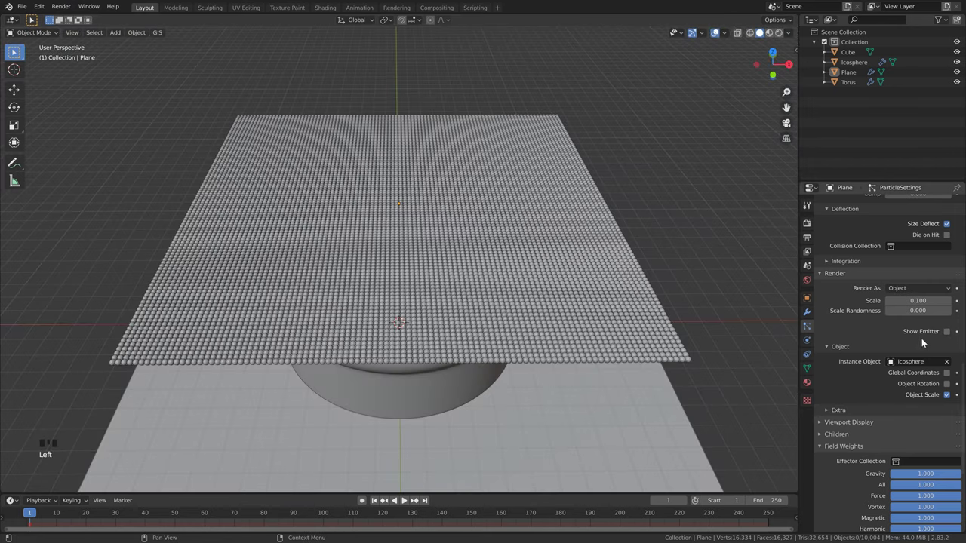
{"action": "scroll", "coordinate": [820, 377], "scroll_direction": "down", "scroll_amount": 5}
{"action": "left_click", "coordinate": [820, 392]}
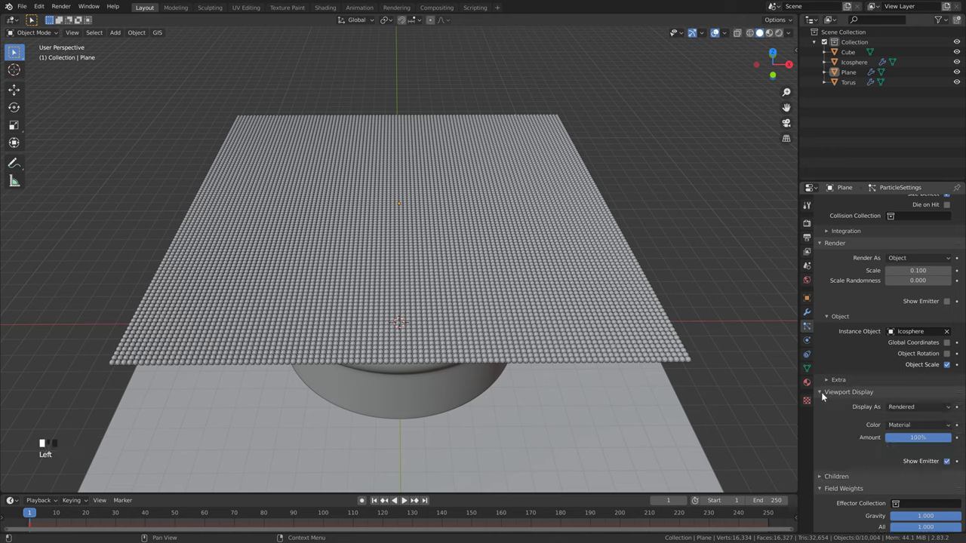
{"action": "scroll", "coordinate": [878, 383], "scroll_direction": "down", "scroll_amount": 7}
{"action": "left_click", "coordinate": [947, 390]}
- Enable Molecular for the plane's particle system and expand its settings
{"action": "scroll", "coordinate": [861, 386], "scroll_direction": "down", "scroll_amount": 2}
{"action": "scroll", "coordinate": [860, 385], "scroll_direction": "down", "scroll_amount": 20}
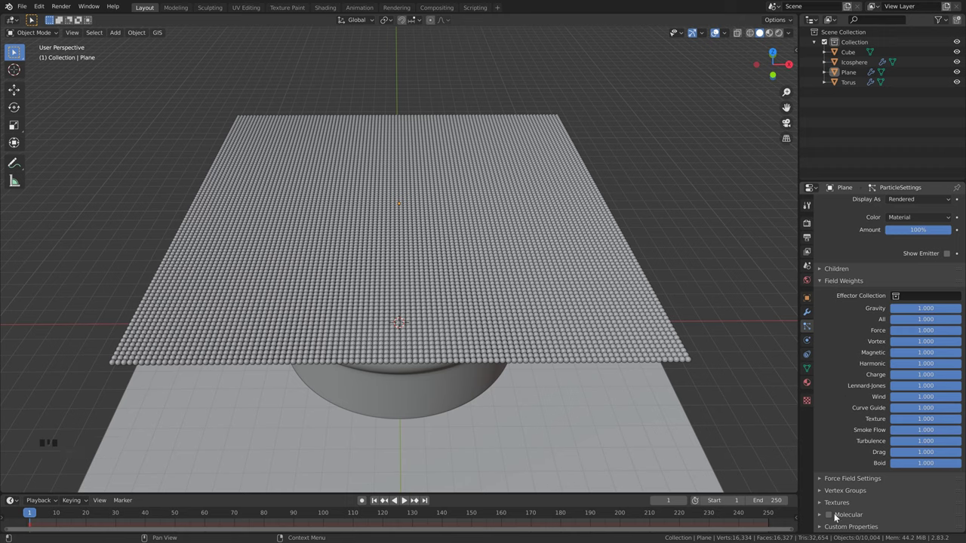
{"action": "left_click", "coordinate": [829, 516]}
{"action": "left_click", "coordinate": [821, 518]}
{"action": "scroll", "coordinate": [847, 509], "scroll_direction": "down", "scroll_amount": 3}
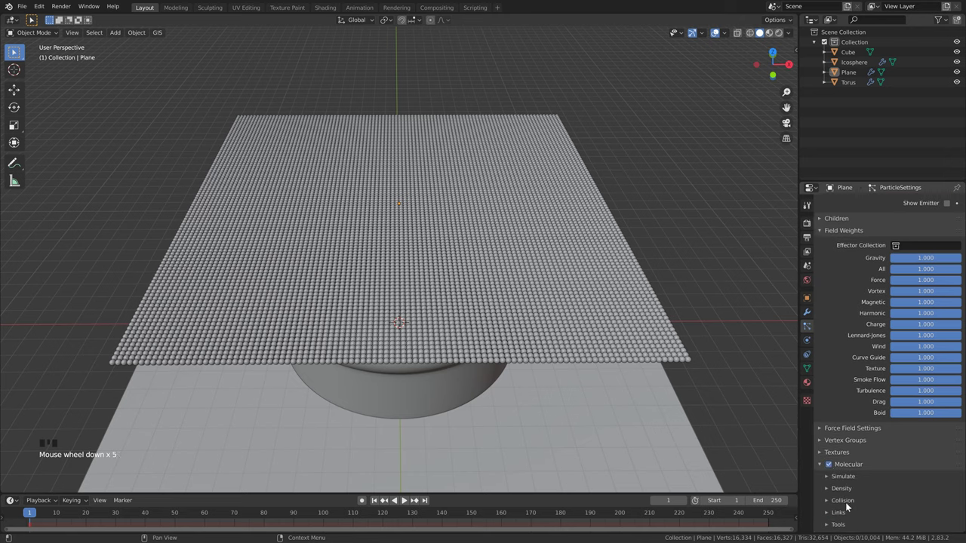
- Expand the Molecular simulation settings of the plane's particle system and set the substeps to 10
{"action": "left_click", "coordinate": [826, 454]}
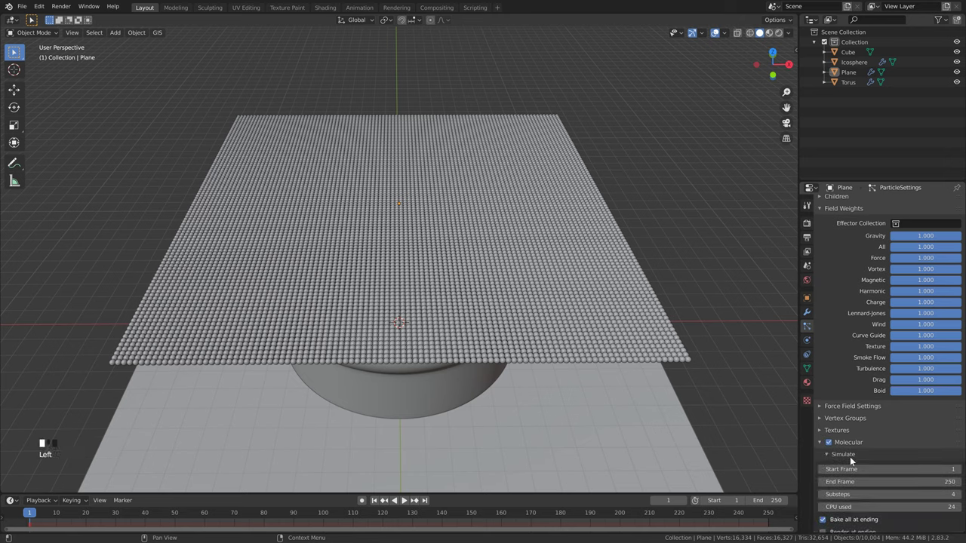
{"action": "scroll", "coordinate": [850, 449], "scroll_direction": "down", "scroll_amount": 12}
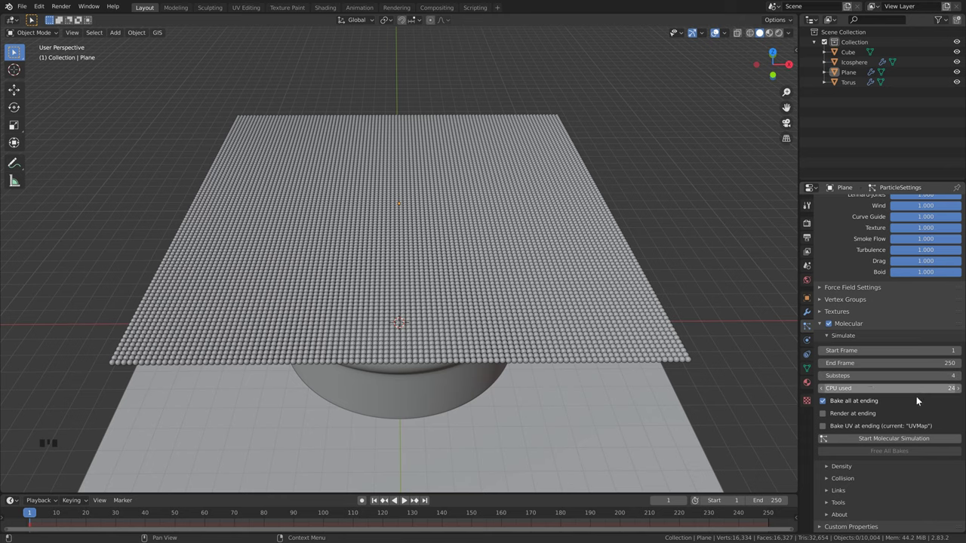
{"action": "left_click", "coordinate": [949, 376]}
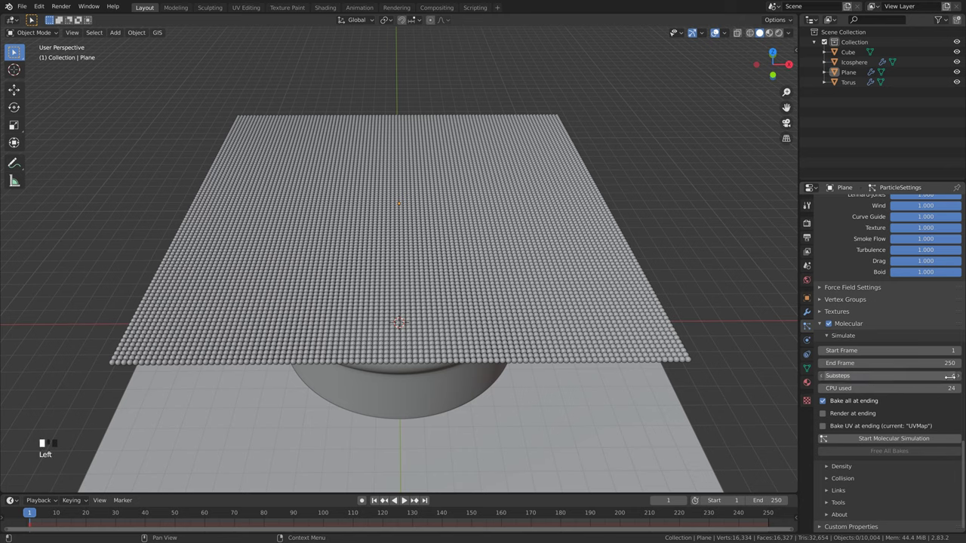
{"action": "type", "text": "10"}
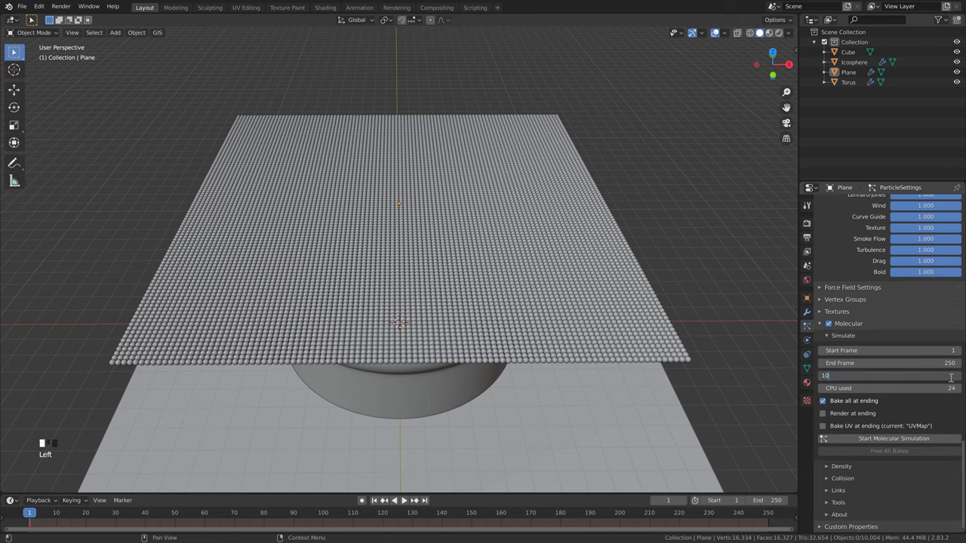
{"action": "key", "text": "Return"}
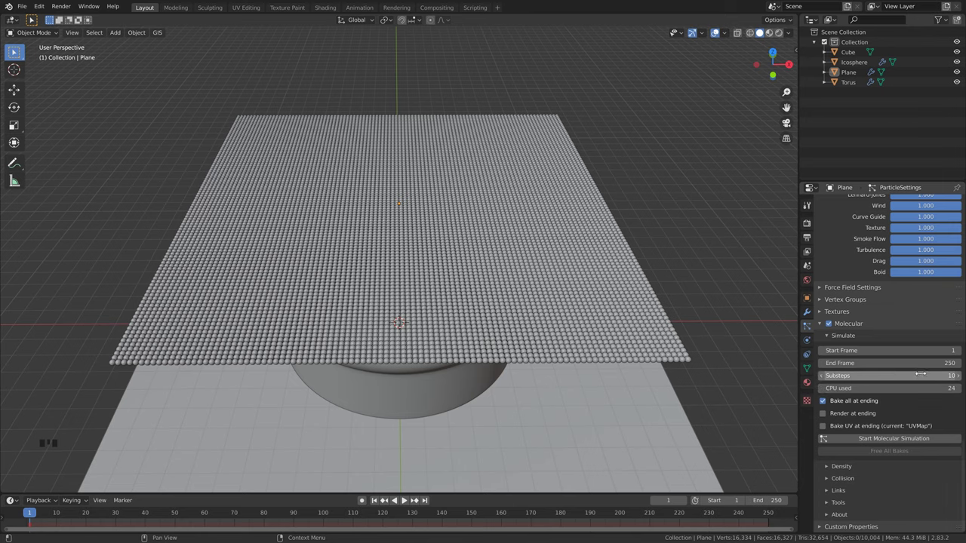
- Expand the Molecular collision settings and activate self collision for the plane's particles
{"action": "middle_click_drag", "start_coordinate": [632, 293], "coordinate": [286, 209]}
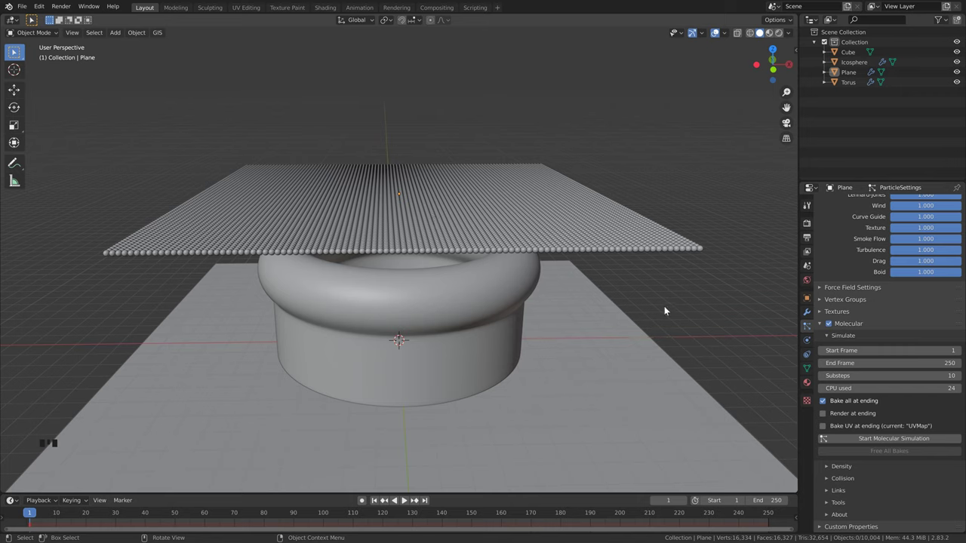
{"action": "scroll", "coordinate": [901, 472], "scroll_direction": "down", "scroll_amount": 1}
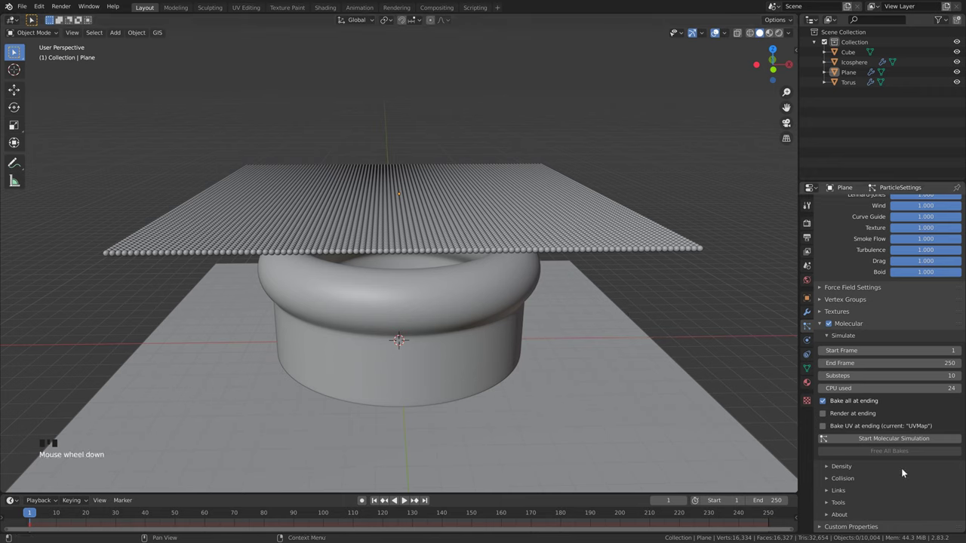
{"action": "left_click", "coordinate": [826, 478]}
{"action": "scroll", "coordinate": [860, 490], "scroll_direction": "down", "scroll_amount": 1}
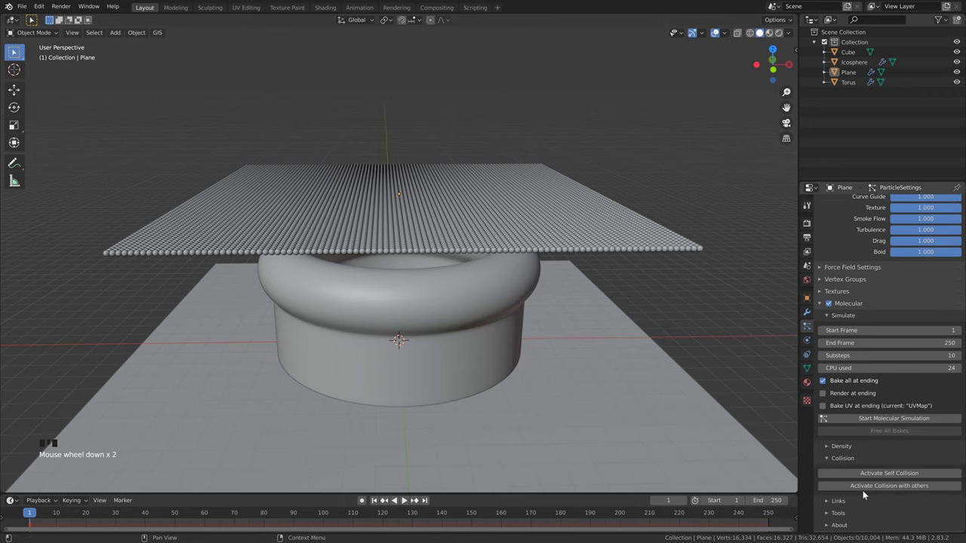
{"action": "left_click", "coordinate": [871, 464]}
{"action": "scroll", "coordinate": [882, 450], "scroll_direction": "down", "scroll_amount": 5}
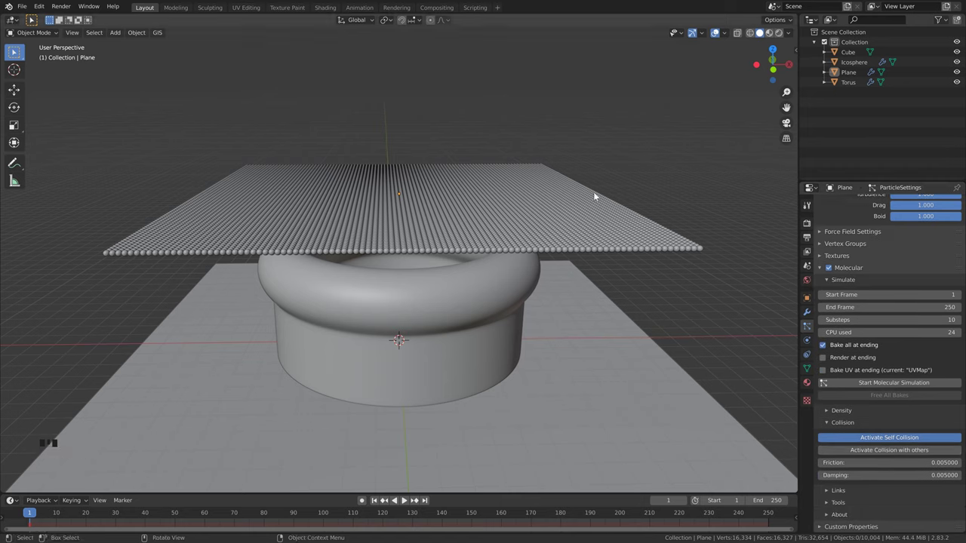
- Activate particle linking in the Molecular settings and set the initial linking search length to 3.5
{"action": "scroll", "coordinate": [588, 168], "scroll_direction": "down", "scroll_amount": 2}
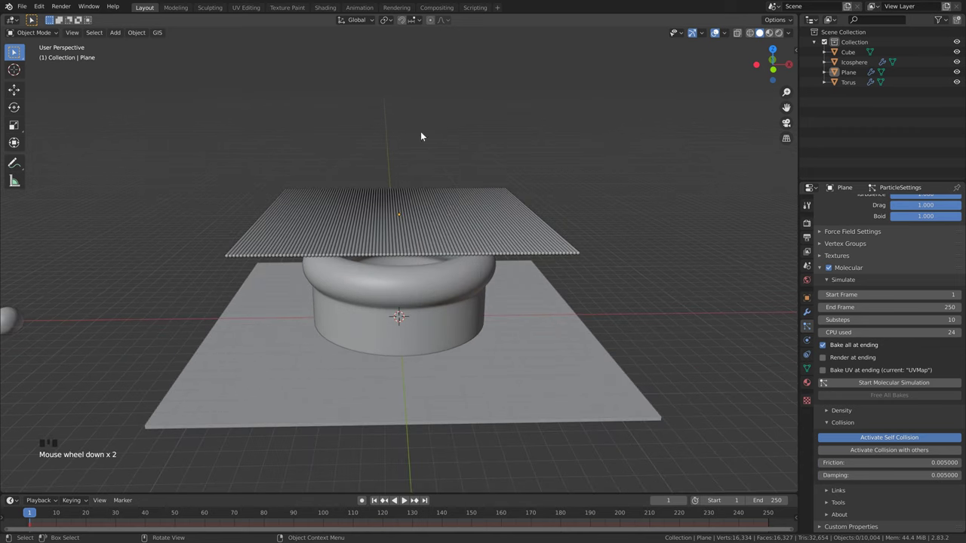
{"action": "left_click", "coordinate": [825, 490]}
{"action": "scroll", "coordinate": [877, 494], "scroll_direction": "down", "scroll_amount": 2}
{"action": "left_click", "coordinate": [881, 453]}
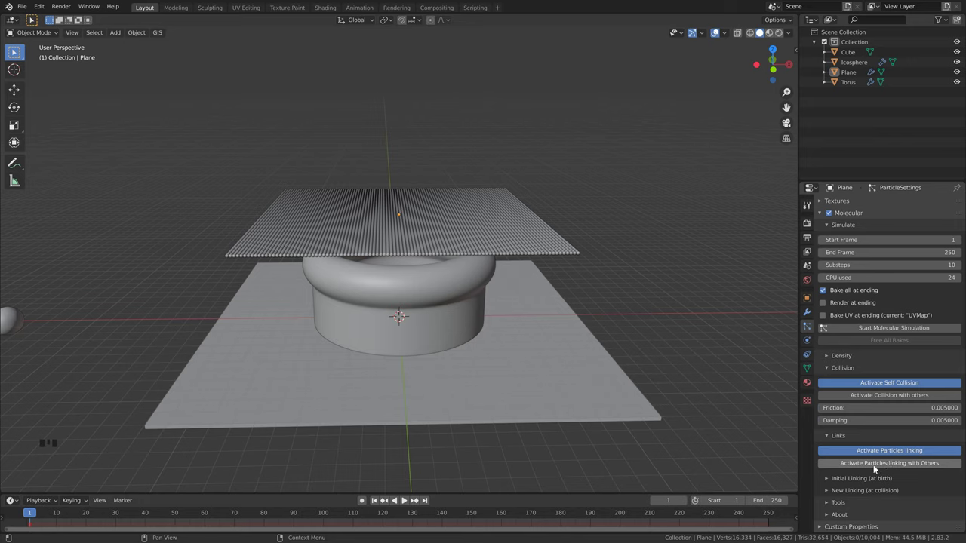
{"action": "left_click", "coordinate": [826, 482]}
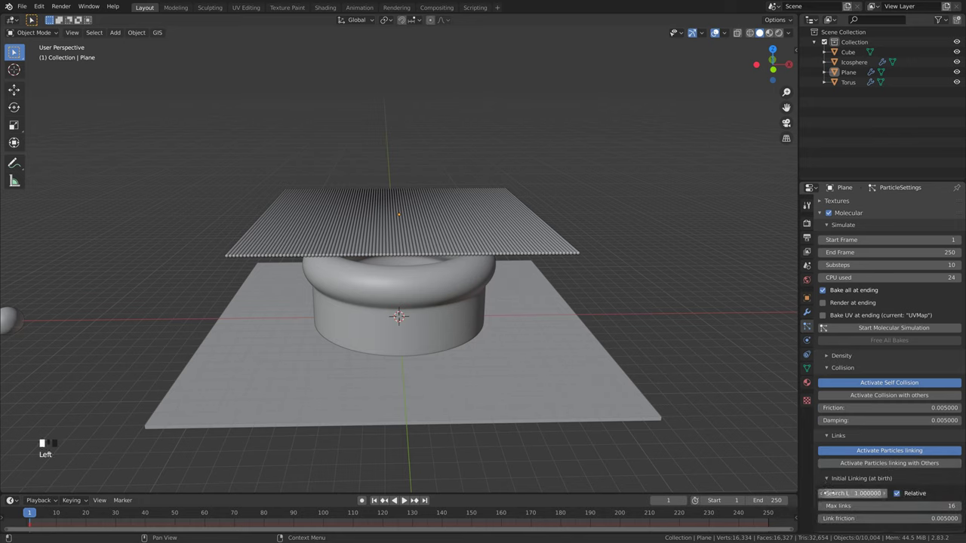
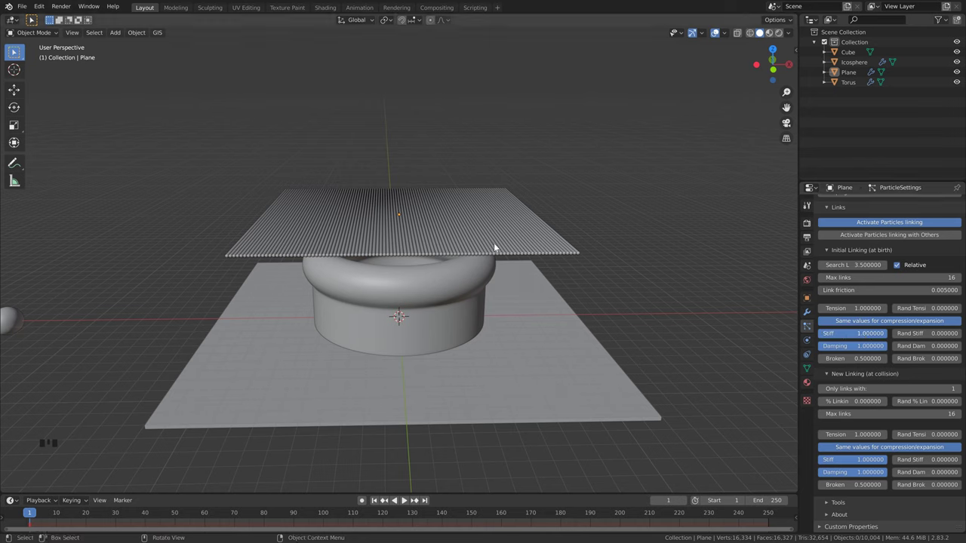
{"action": "key", "text": "space"}
{"action": "key", "text": "Escape"}
{"action": "key", "text": "space"}
{"action": "key", "text": "Escape"}
{"action": "scroll", "coordinate": [505, 178], "scroll_direction": "up", "scroll_amount": 2}
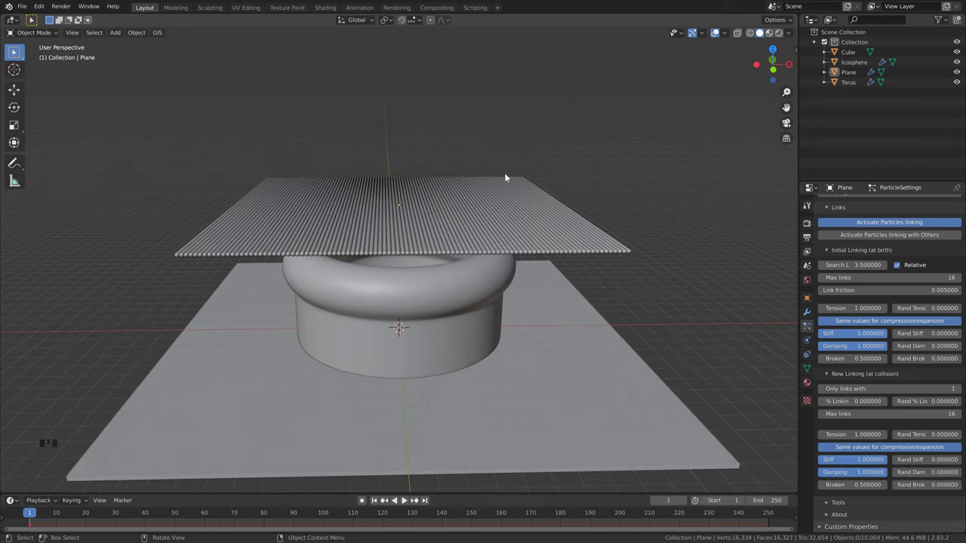
{"action": "middle_click_drag", "start_coordinate": [533, 217], "coordinate": [535, 218]}
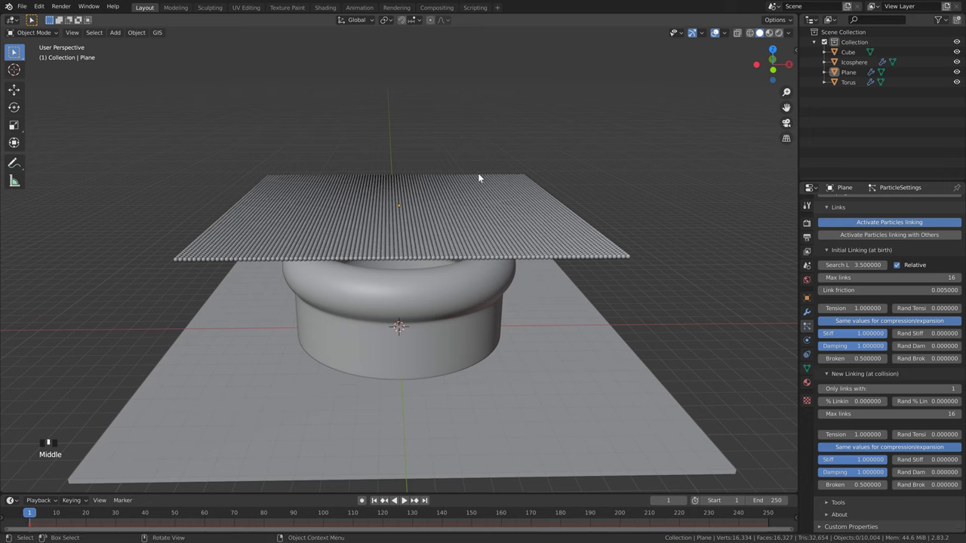
{"action": "key", "text": "space"}
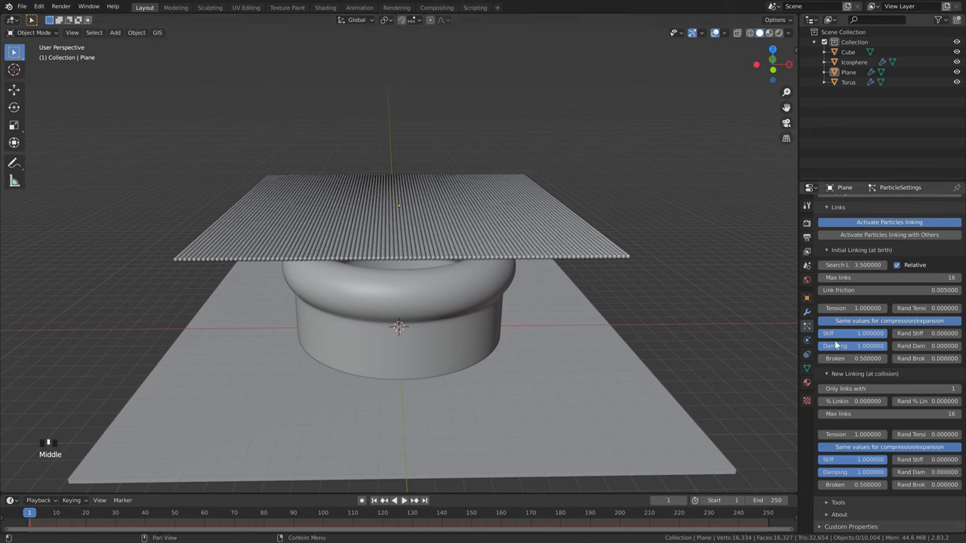
{"action": "key", "text": "Escape"}
- Set Broken to 5 for the initial linking and % Linking to 50 for new links at collision
{"action": "left_click_drag", "start_coordinate": [859, 357], "coordinate": [861, 353]}
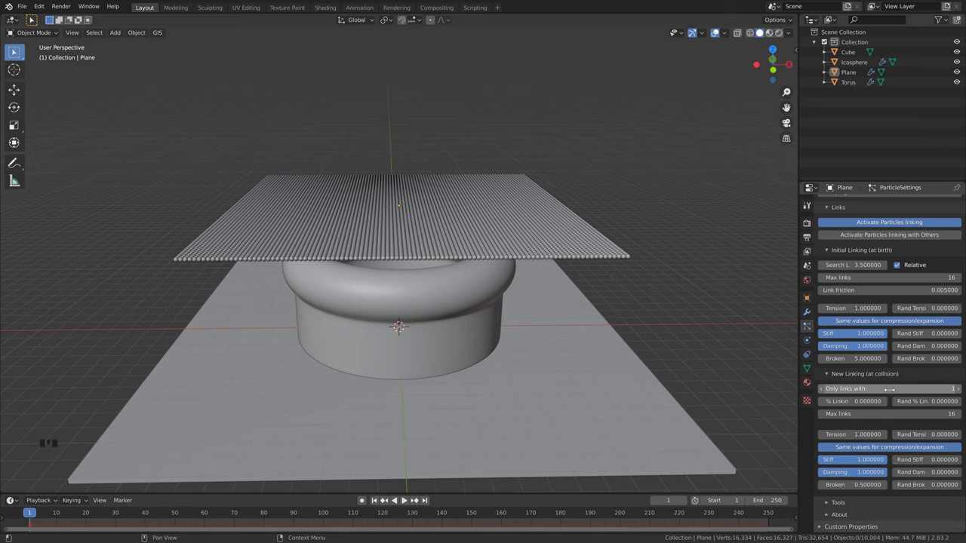
{"action": "left_click", "coordinate": [864, 397]}
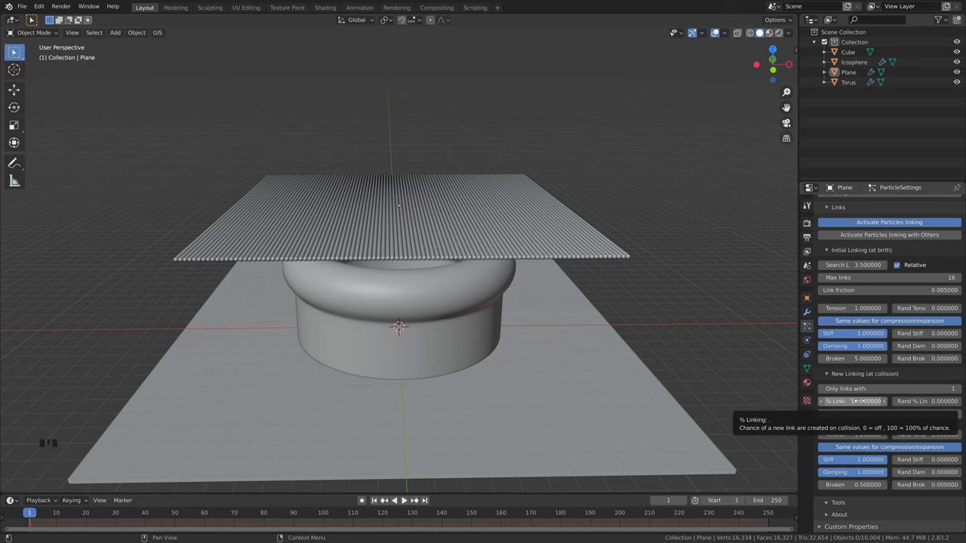
{"action": "left_click_drag", "start_coordinate": [858, 404], "coordinate": [853, 401]}
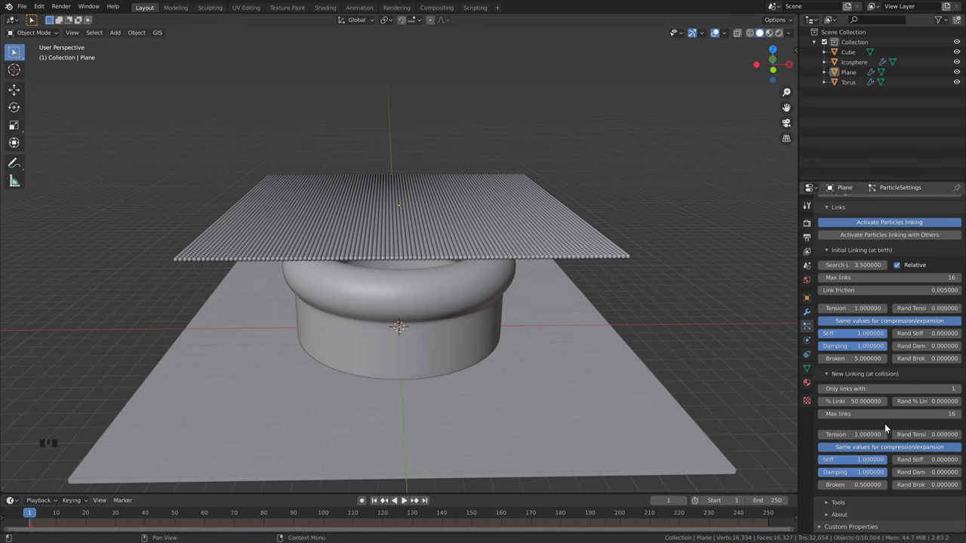
- Set the Broken value of the new linking at collision to 5
{"action": "scroll", "coordinate": [884, 423], "scroll_direction": "down", "scroll_amount": 13}
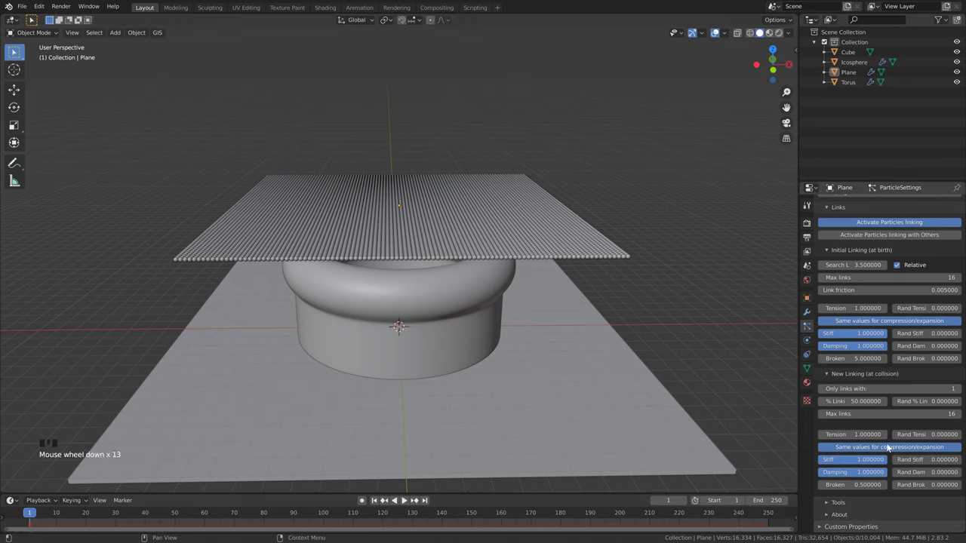
{"action": "left_click", "coordinate": [866, 484]}
{"action": "type", "text": "0.5"}
{"action": "key", "text": "Return"}
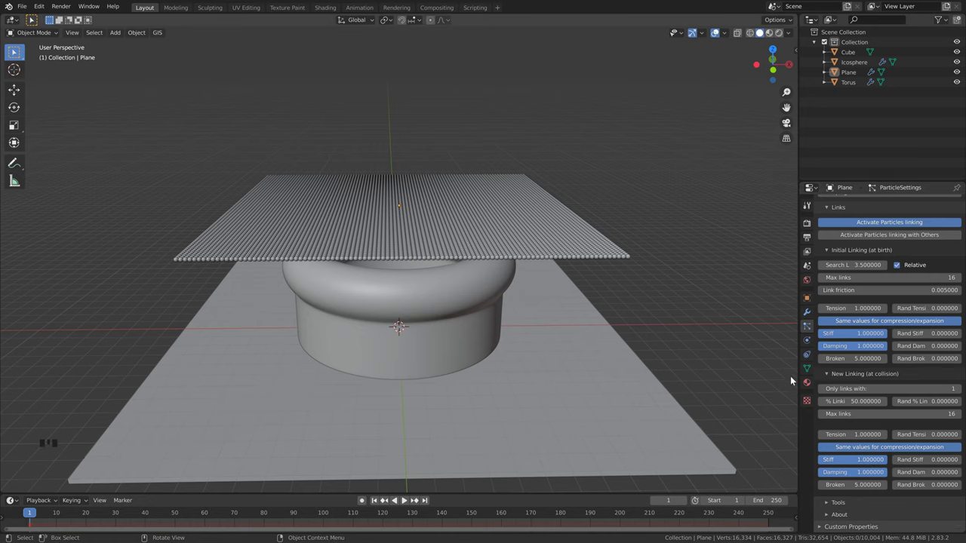
- Select the torus and shift it slightly along the Y axis beneath the particle grid
{"action": "scroll", "coordinate": [563, 323], "scroll_direction": "down", "scroll_amount": 3}
{"action": "middle_click_drag", "start_coordinate": [563, 323], "coordinate": [420, 284]}
{"action": "left_click", "coordinate": [420, 283]}
{"action": "key", "text": "g"}
{"action": "key", "text": "y"}
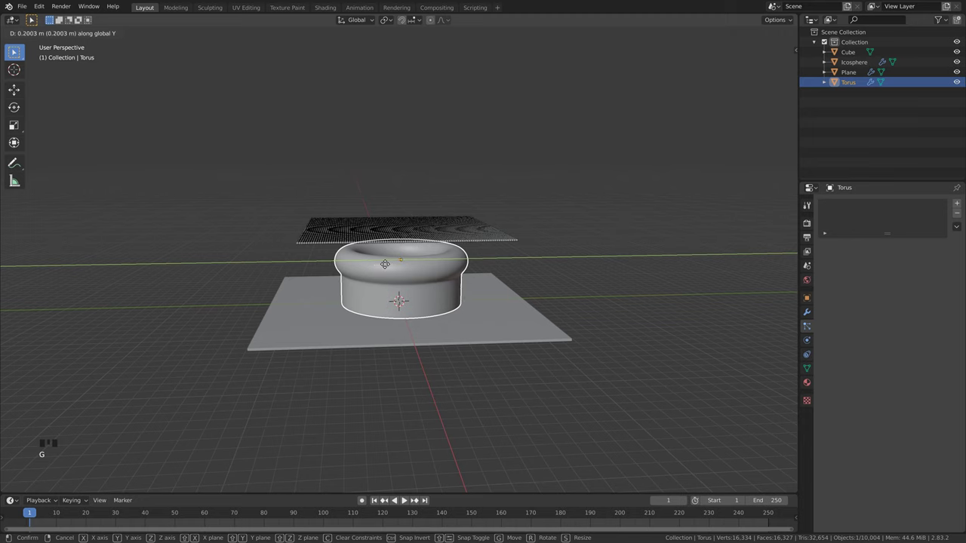
{"action": "left_click", "coordinate": [399, 267]}
- Enable Collision physics on the torus and set its particle damping to 1
{"action": "scroll", "coordinate": [304, 229], "scroll_direction": "up", "scroll_amount": 2}
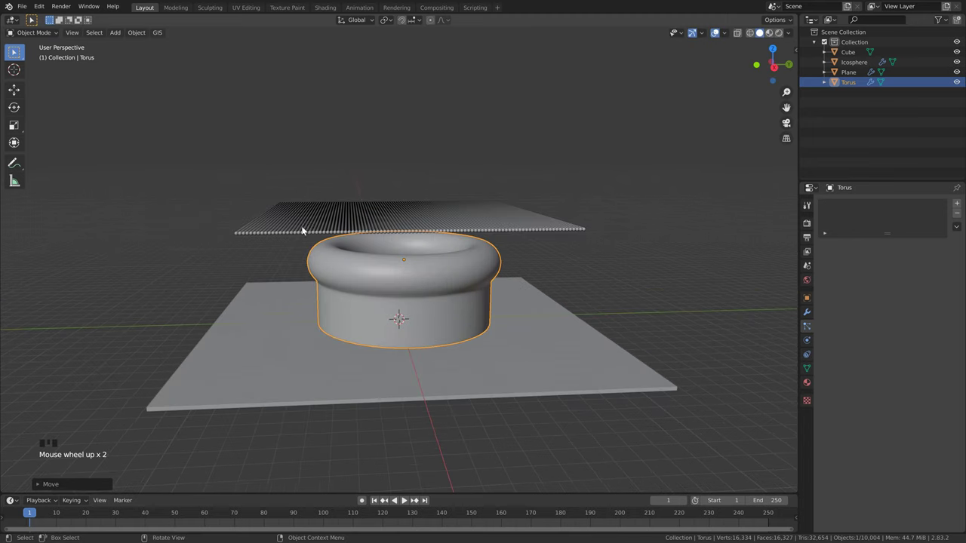
{"action": "middle_click_drag", "start_coordinate": [304, 228], "coordinate": [337, 203]}
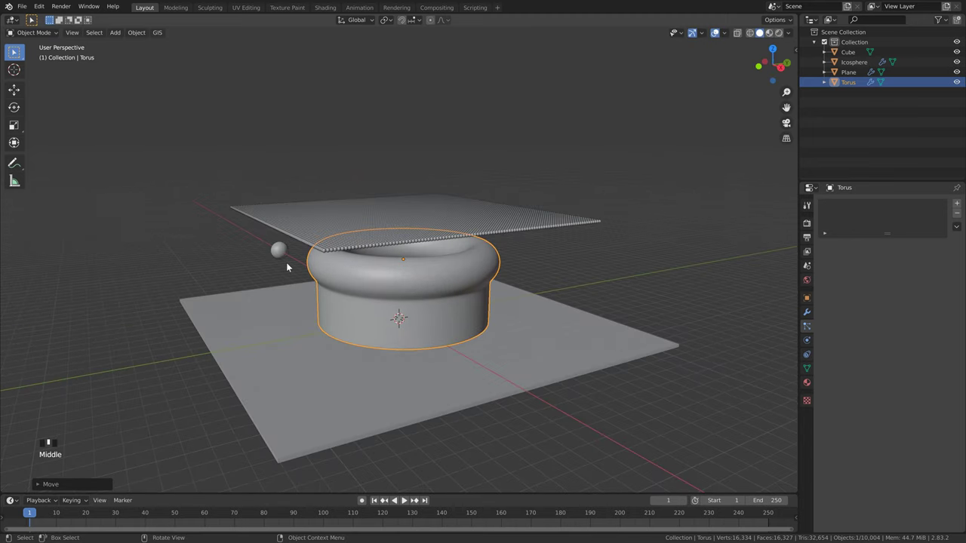
{"action": "middle_click_drag", "start_coordinate": [287, 266], "coordinate": [476, 236]}
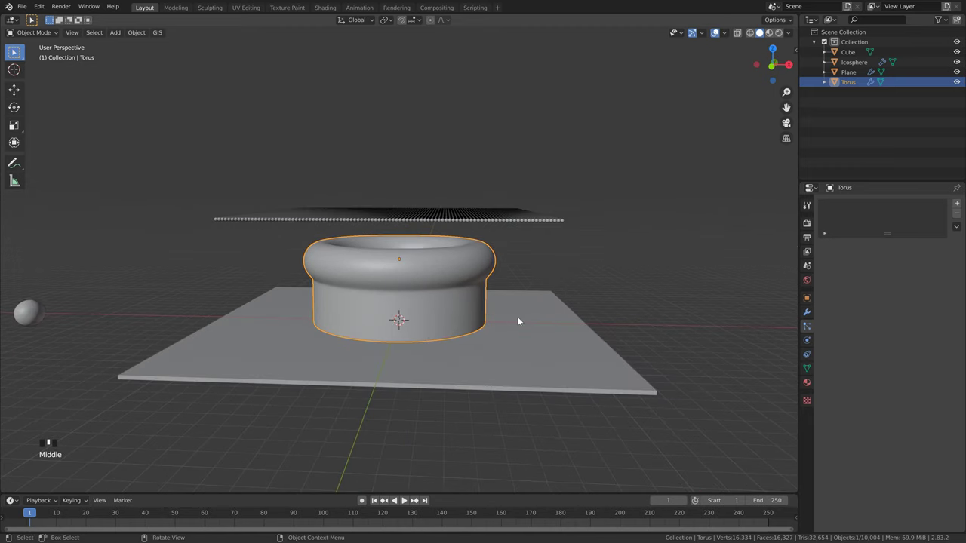
{"action": "middle_click_drag", "start_coordinate": [518, 321], "coordinate": [539, 301]}
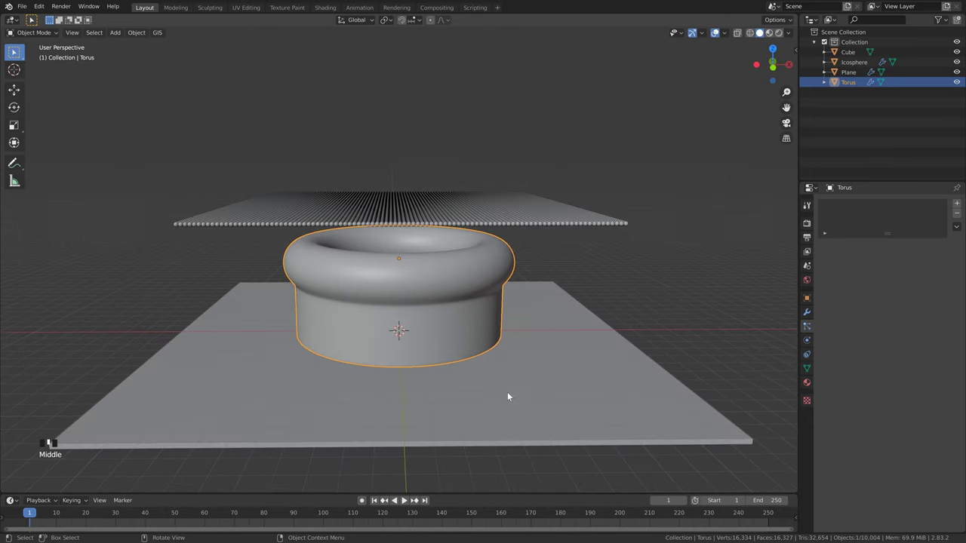
{"action": "scroll", "coordinate": [472, 309], "scroll_direction": "down", "scroll_amount": 1}
{"action": "left_click", "coordinate": [806, 341]}
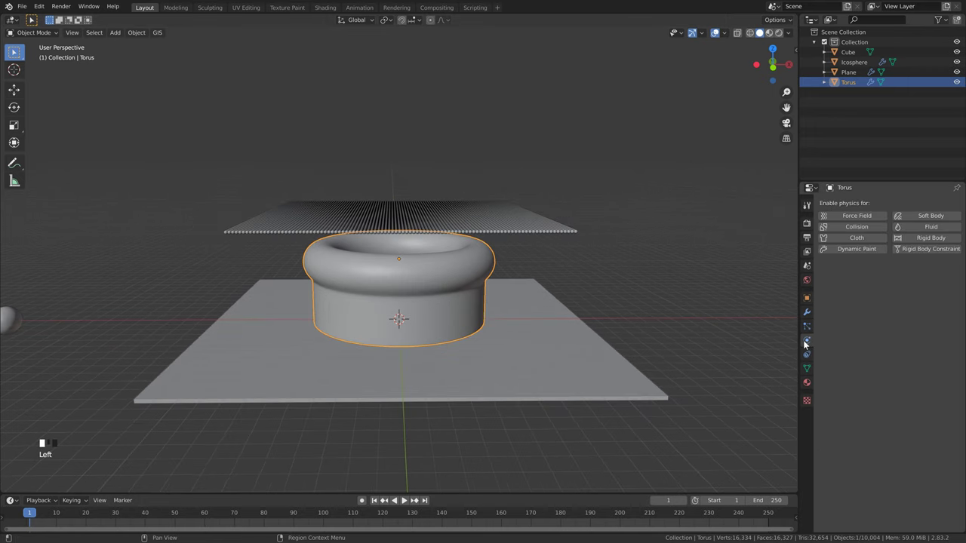
{"action": "left_click", "coordinate": [861, 225]}
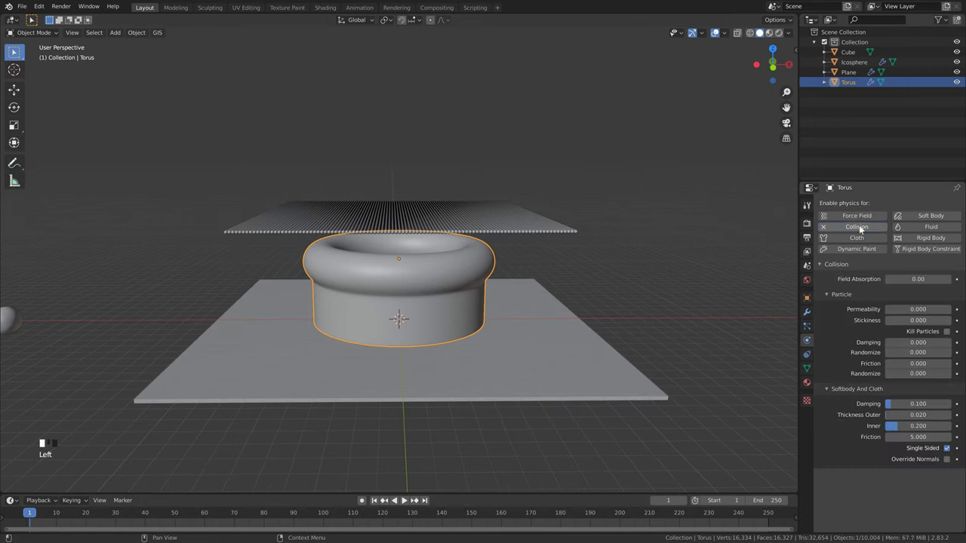
{"action": "double_click", "coordinate": [918, 344]}
{"action": "type", "text": "1"}
{"action": "key", "text": "Return"}
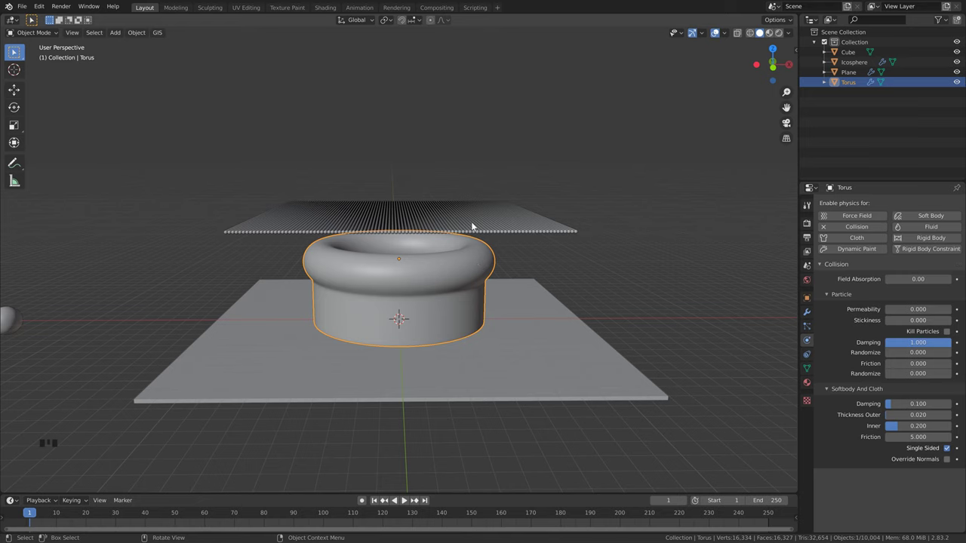
- Enable Collision physics on the floor cube and set its particle damping to 1
{"action": "left_click", "coordinate": [513, 358]}
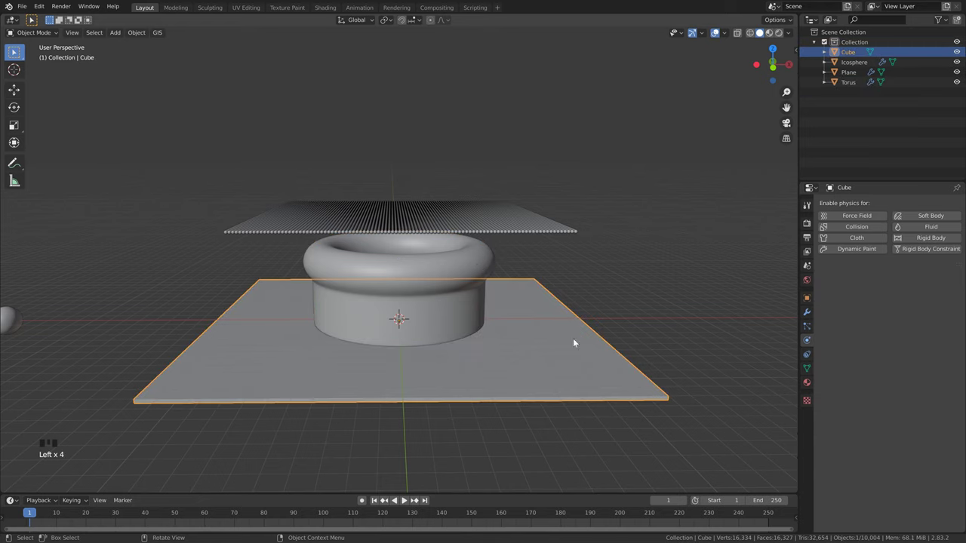
{"action": "left_click", "coordinate": [856, 227]}
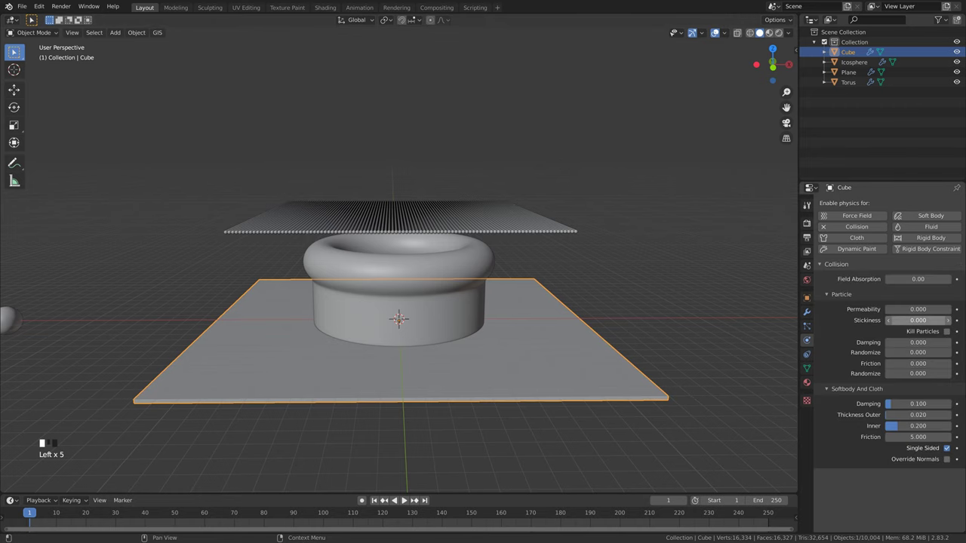
{"action": "left_click", "coordinate": [936, 343]}
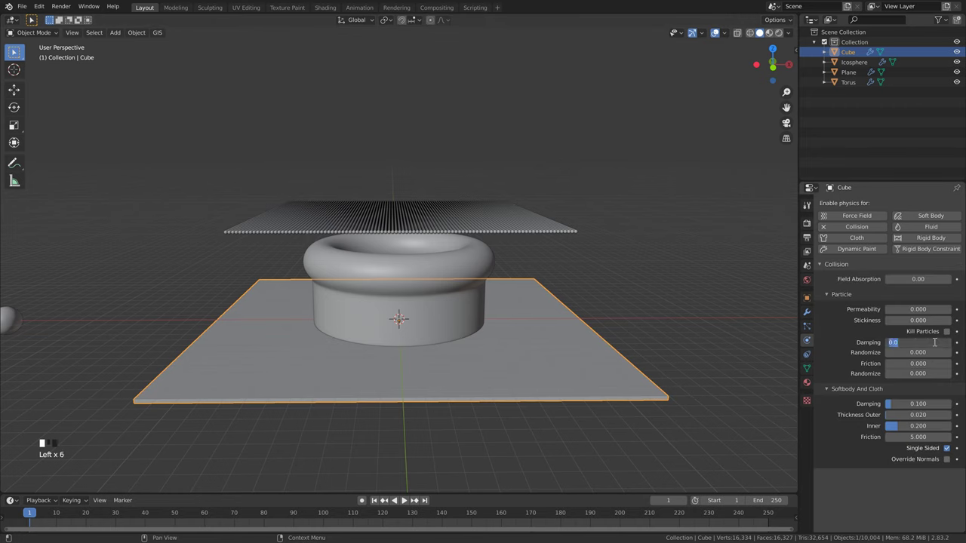
{"action": "type", "text": "1"}
{"action": "key", "text": "Return"}
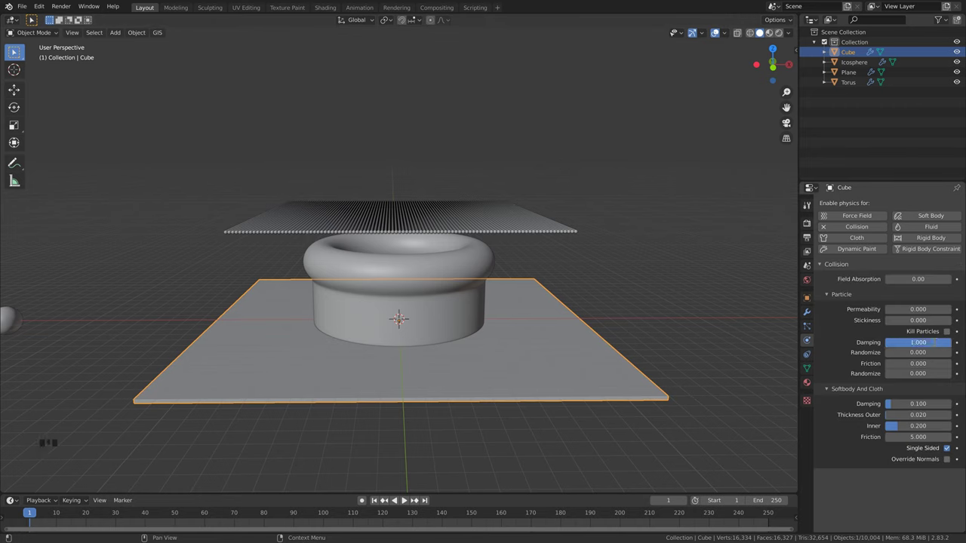
- Select the particle plane above the torus and set its Newtonian particle mass to 50 kg
{"action": "left_click", "coordinate": [534, 227]}
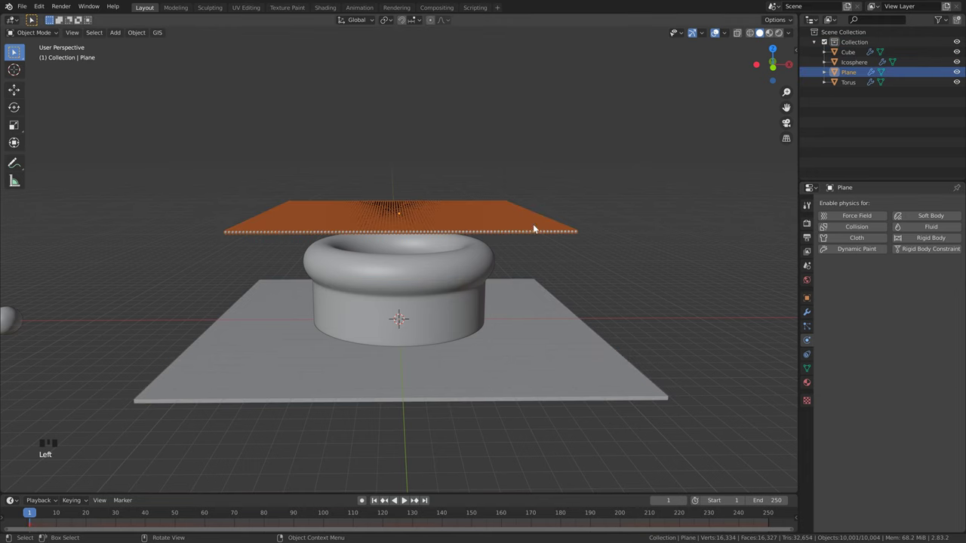
{"action": "left_click", "coordinate": [806, 327]}
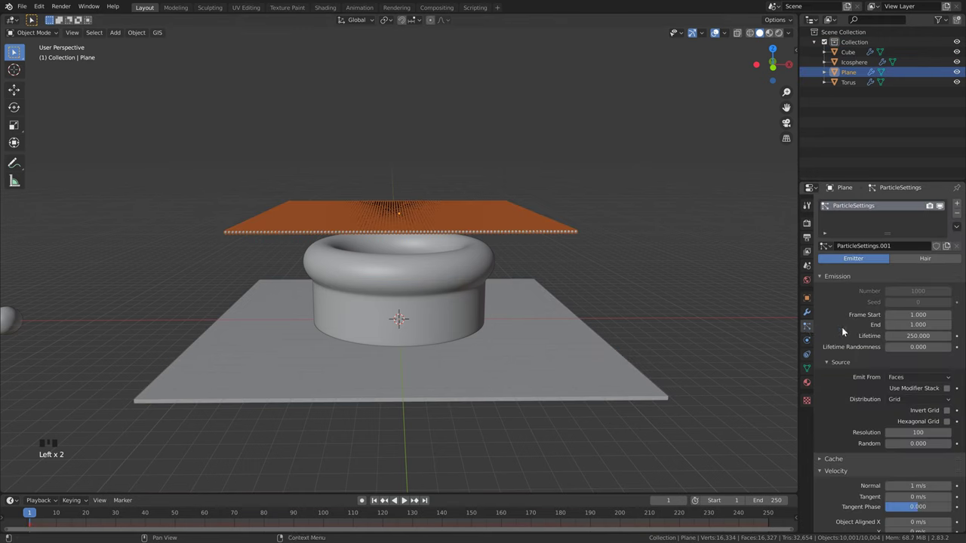
{"action": "scroll", "coordinate": [841, 327], "scroll_direction": "down", "scroll_amount": 20}
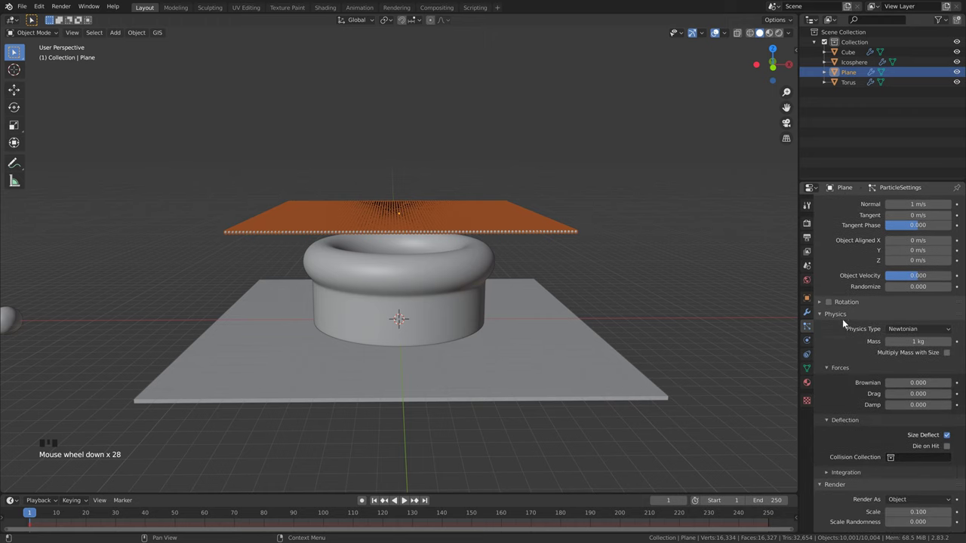
{"action": "left_click", "coordinate": [917, 341]}
{"action": "type", "text": "50 kg"}
{"action": "key", "text": "Return"}
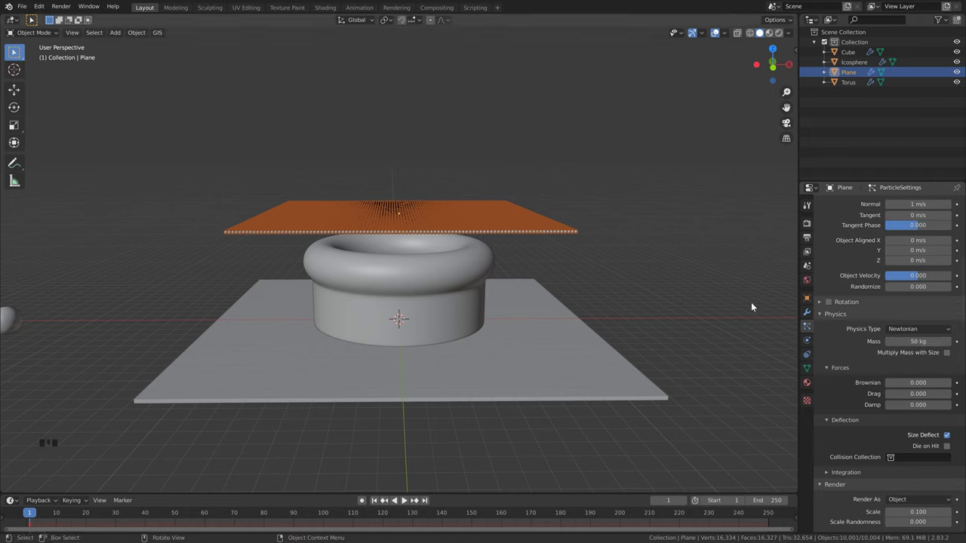
- Run the Molecular simulation for the particle plane, baking all at the end
{"action": "scroll", "coordinate": [853, 387], "scroll_direction": "down", "scroll_amount": 20}
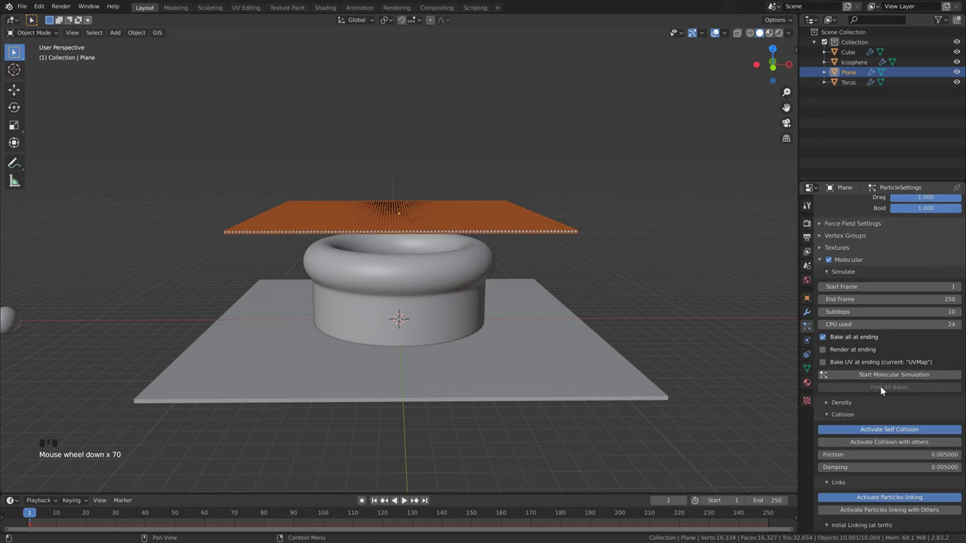
{"action": "left_click", "coordinate": [887, 372]}
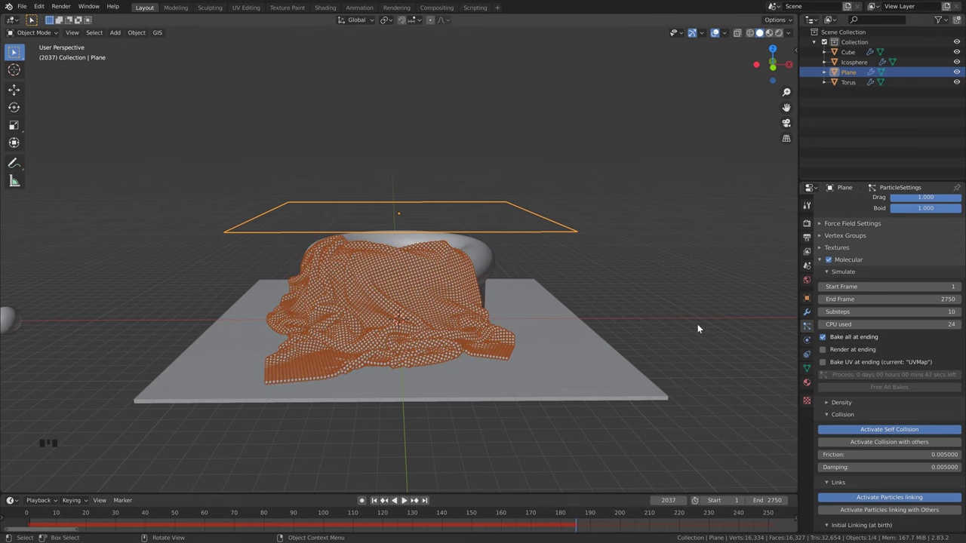
{"action": "key", "text": "Escape"}
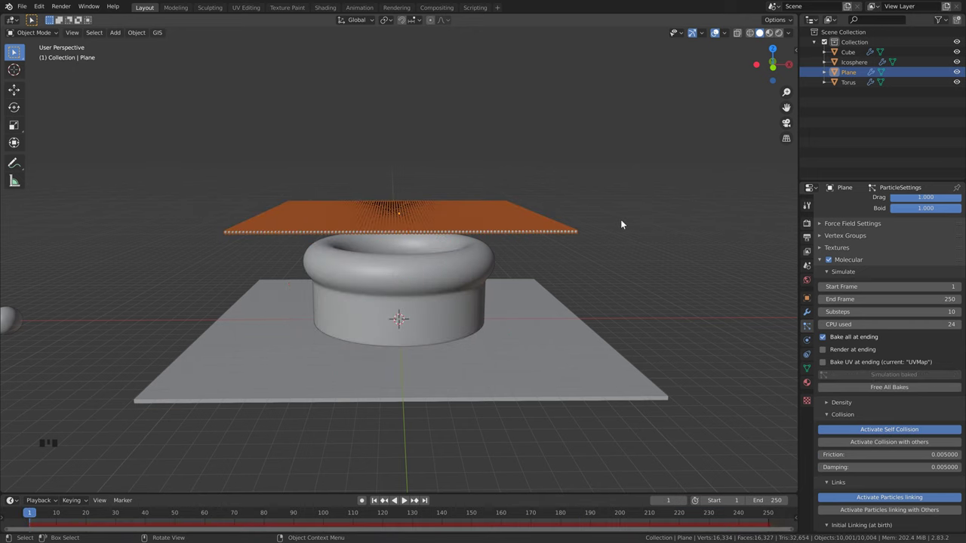
- Play back the baked simulation and examine how the particle sheet drapes and slides off the torus
{"action": "left_click", "coordinate": [621, 220]}
{"action": "scroll", "coordinate": [616, 204], "scroll_direction": "down", "scroll_amount": 2}
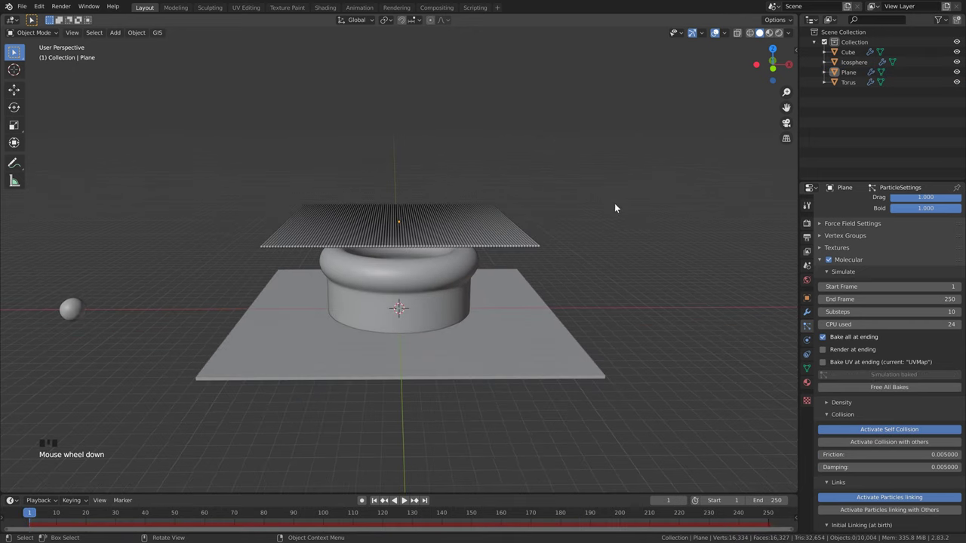
{"action": "key", "text": "space"}
{"action": "scroll", "coordinate": [587, 211], "scroll_direction": "up", "scroll_amount": 2}
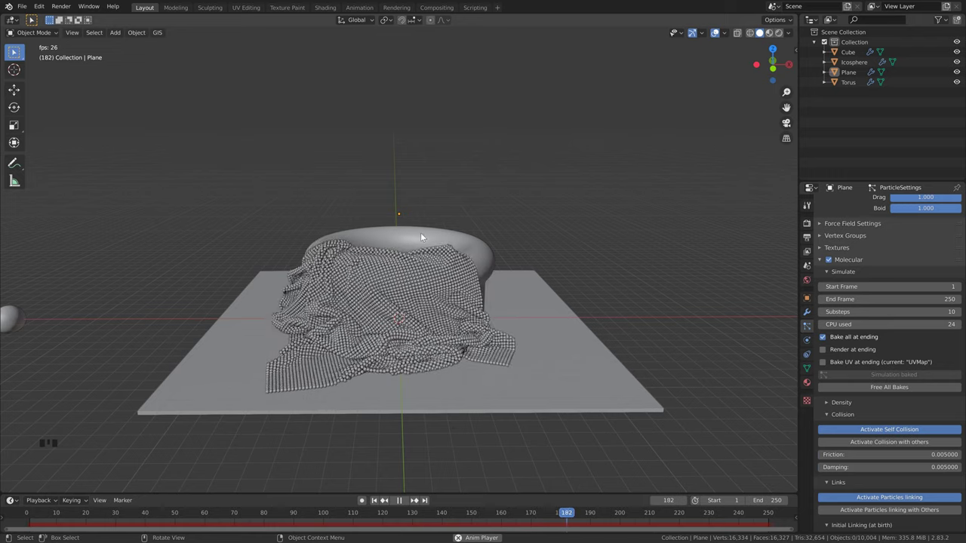
{"action": "key", "text": "space"}
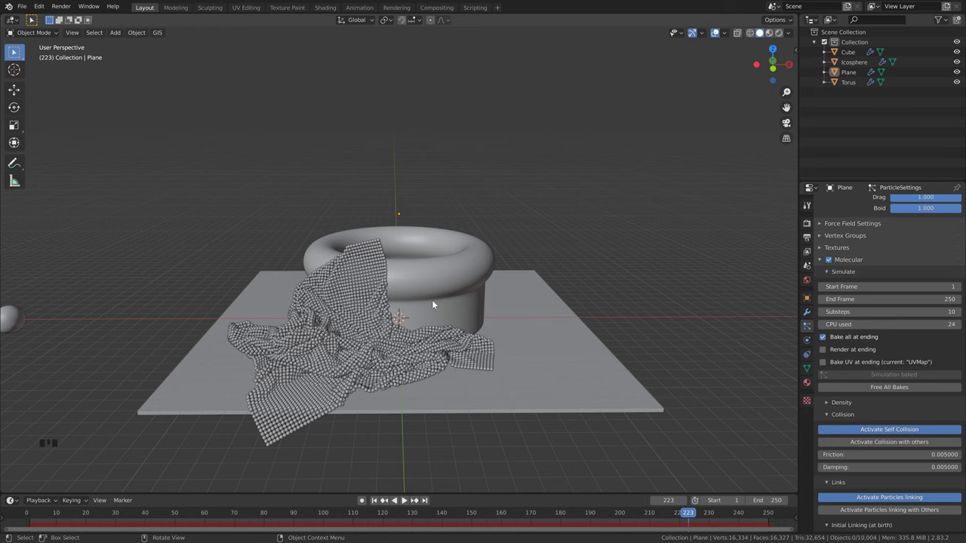
{"action": "scroll", "coordinate": [457, 291], "scroll_direction": "up", "scroll_amount": 2}
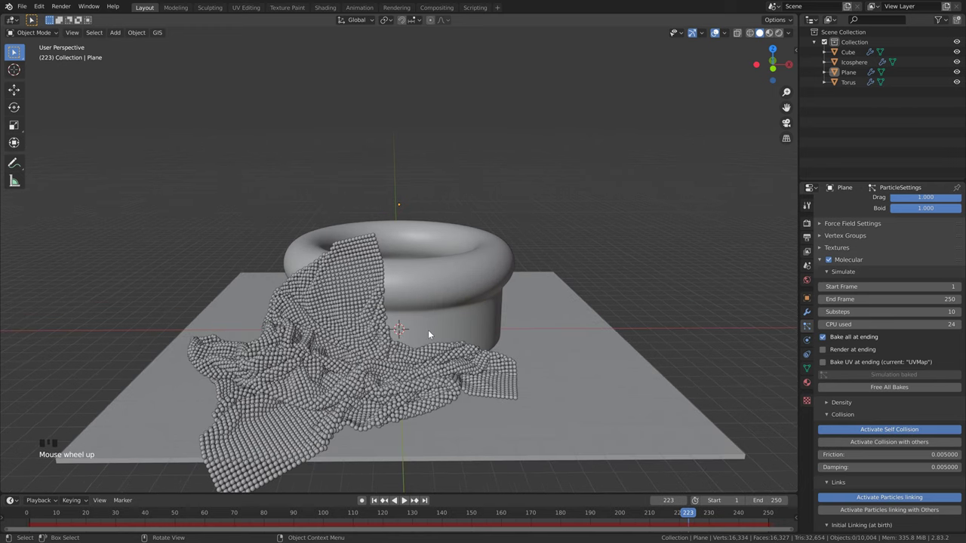
{"action": "scroll", "coordinate": [437, 279], "scroll_direction": "down", "scroll_amount": 2}
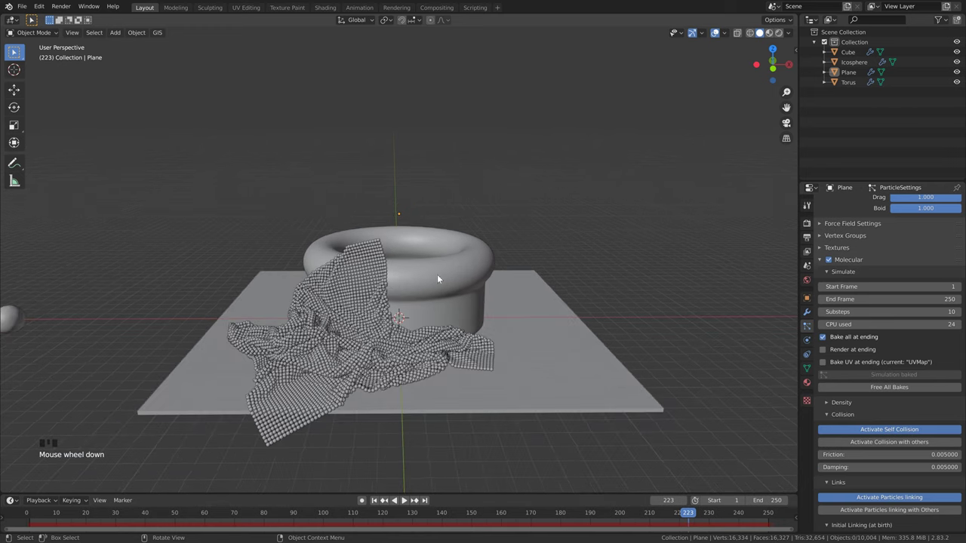
{"action": "left_click", "coordinate": [446, 275]}
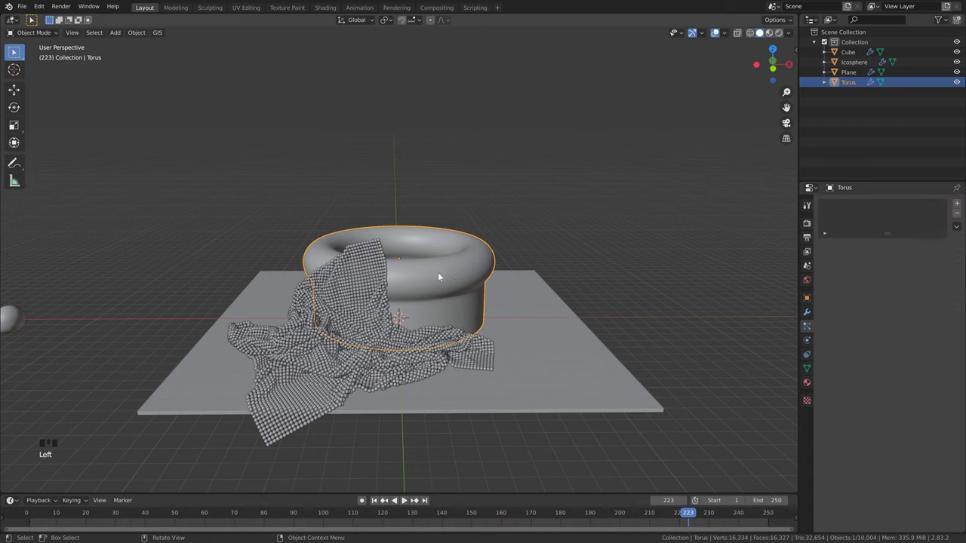
{"action": "left_click", "coordinate": [514, 345]}
{"action": "left_click", "coordinate": [453, 282]}
{"action": "scroll", "coordinate": [491, 273], "scroll_direction": "up", "scroll_amount": 1}
{"action": "scroll", "coordinate": [510, 251], "scroll_direction": "down", "scroll_amount": 1}
{"action": "scroll", "coordinate": [498, 241], "scroll_direction": "up", "scroll_amount": 1}
{"action": "scroll", "coordinate": [513, 209], "scroll_direction": "down", "scroll_amount": 1}
- Return to the first frame, replay the simulation and pause at frame 50 with the sheet draped over the torus
{"action": "key", "text": "shift+Left"}
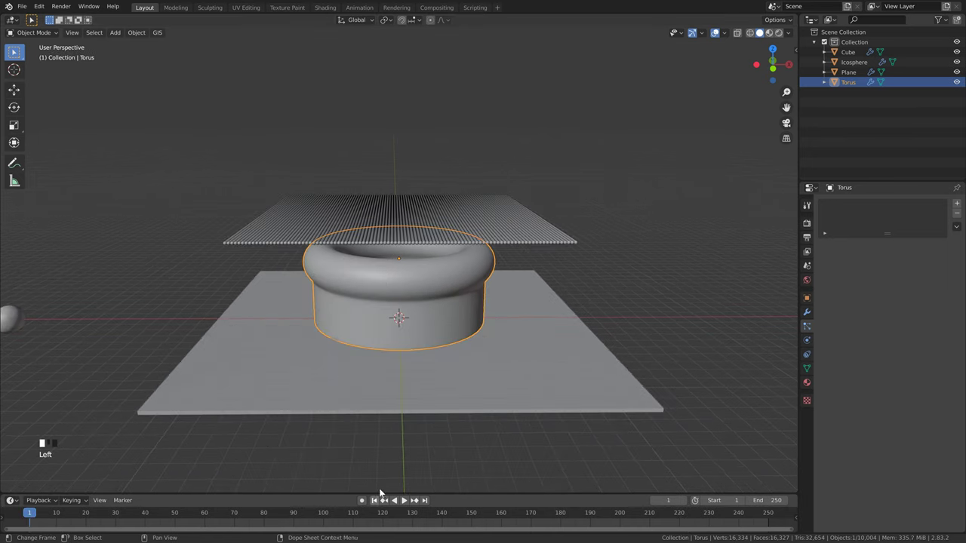
{"action": "key", "text": "space"}
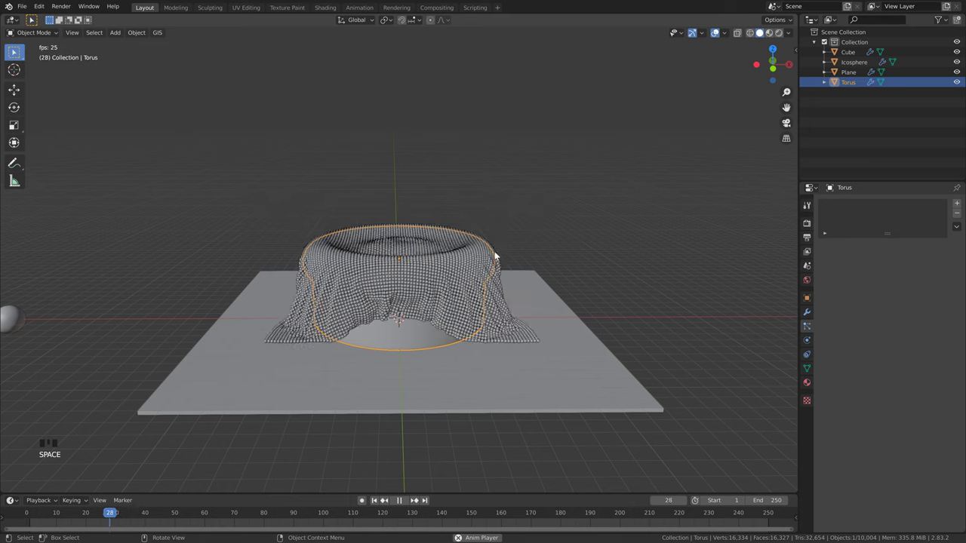
{"action": "key", "text": "space"}
{"action": "scroll", "coordinate": [419, 271], "scroll_direction": "up", "scroll_amount": 2}
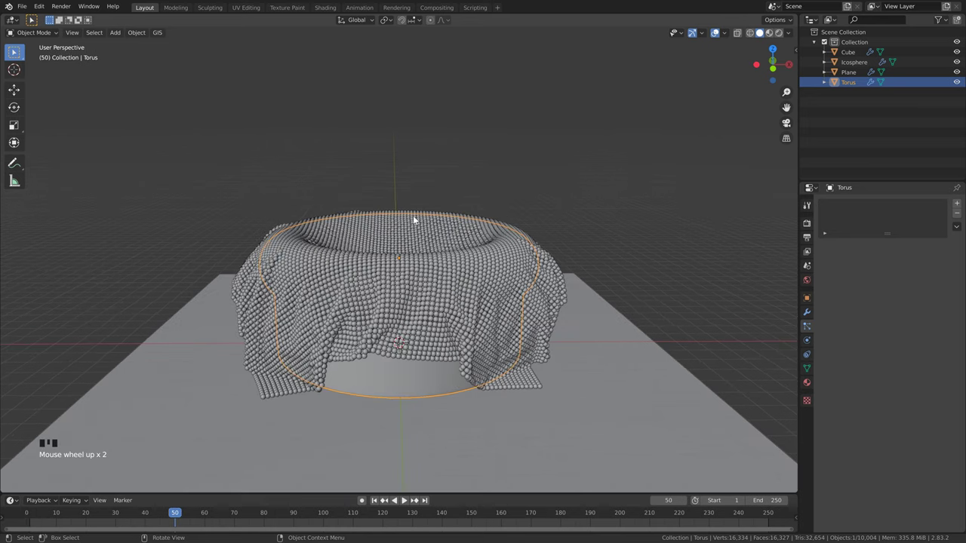
- Select the particle plane, review its particle and Molecular simulation settings down to Substeps, and deselect it
{"action": "left_click", "coordinate": [415, 244]}
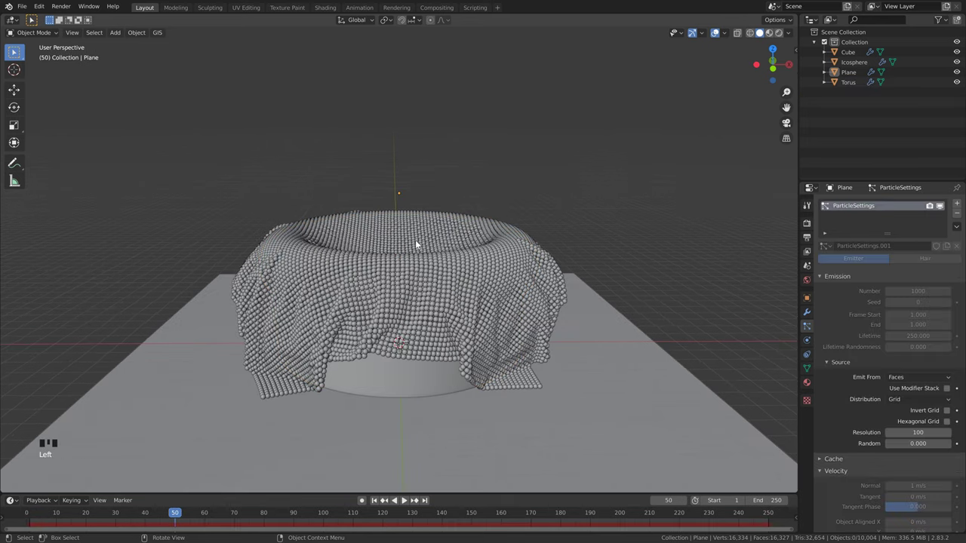
{"action": "left_click", "coordinate": [461, 278]}
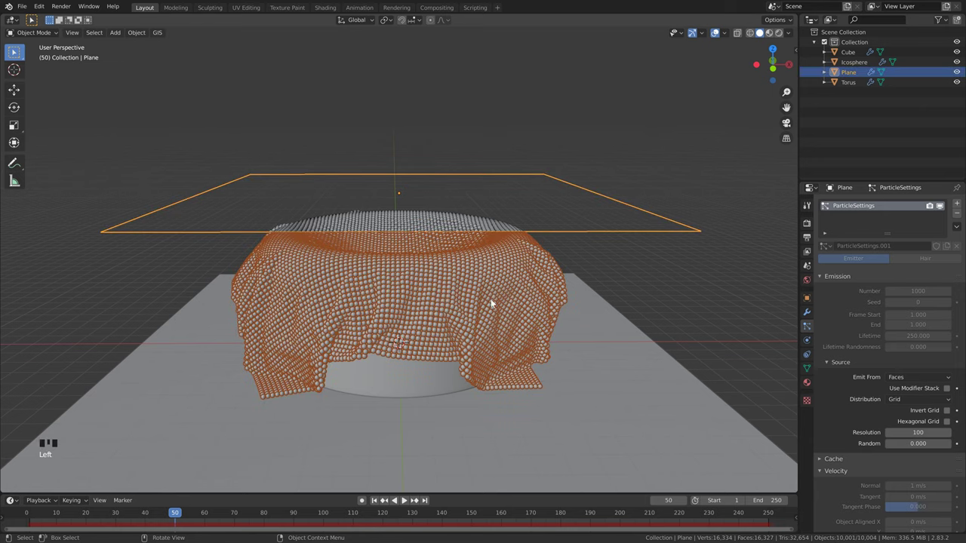
{"action": "scroll", "coordinate": [833, 414], "scroll_direction": "down", "scroll_amount": 20}
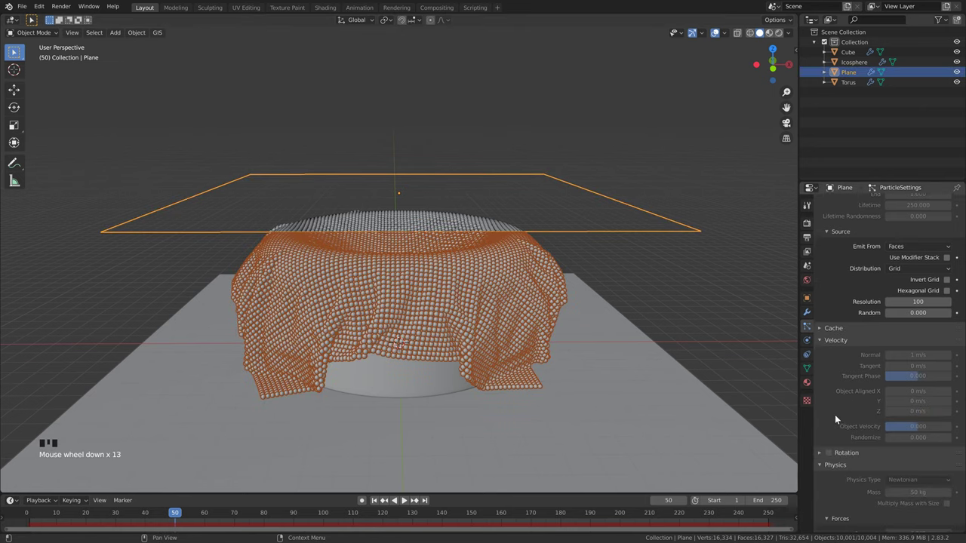
{"action": "scroll", "coordinate": [837, 419], "scroll_direction": "down", "scroll_amount": 20}
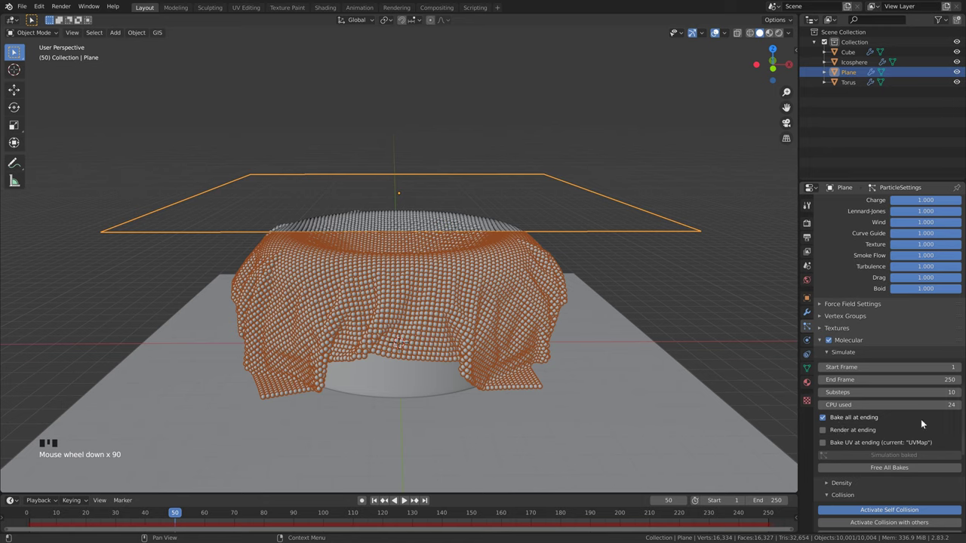
{"action": "scroll", "coordinate": [938, 392], "scroll_direction": "down", "scroll_amount": 4}
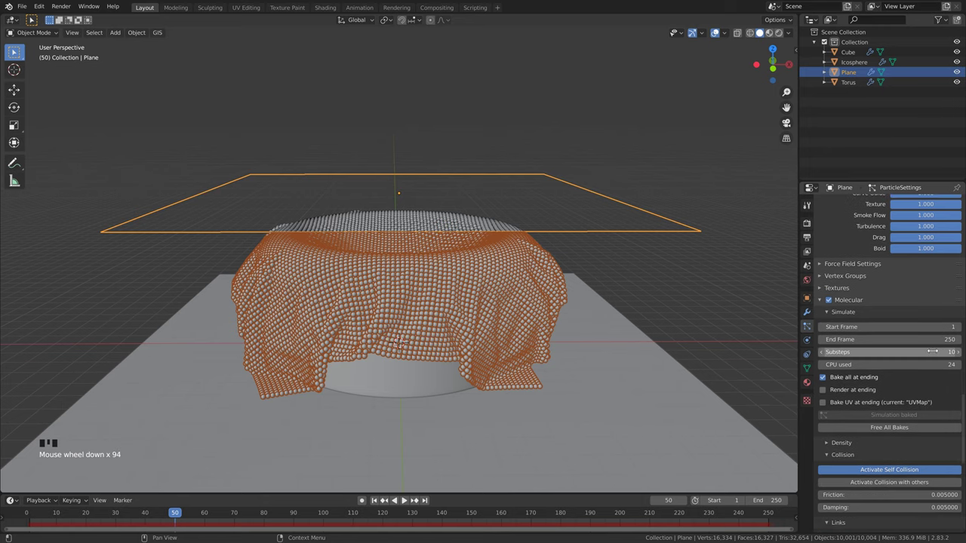
{"action": "left_click", "coordinate": [631, 285]}
{"action": "scroll", "coordinate": [631, 285], "scroll_direction": "down", "scroll_amount": 3}
{"action": "scroll", "coordinate": [433, 284], "scroll_direction": "up", "scroll_amount": 3}
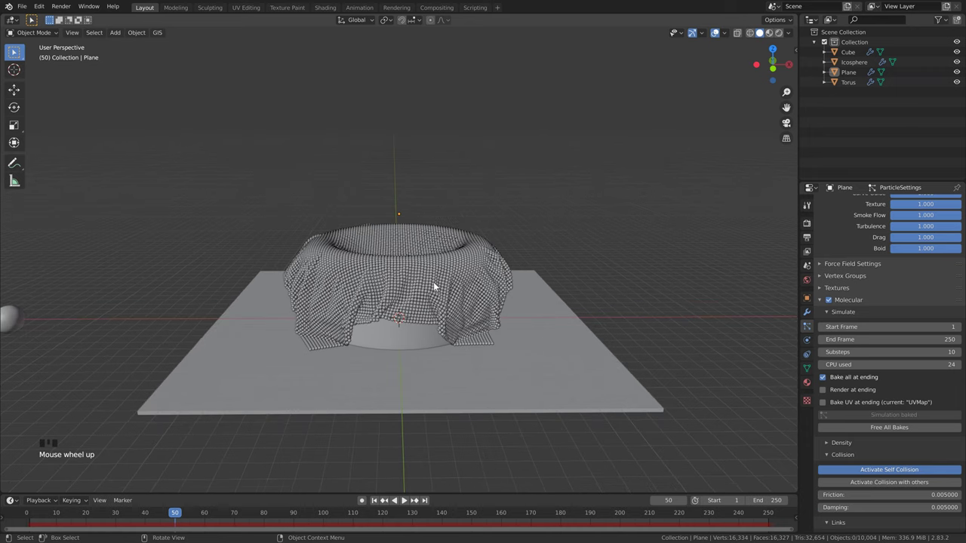
- Give the ico sphere a new material with Metallic 1.000 and Roughness 0.111
{"action": "left_click", "coordinate": [12, 317]}
{"action": "left_click", "coordinate": [806, 381]}
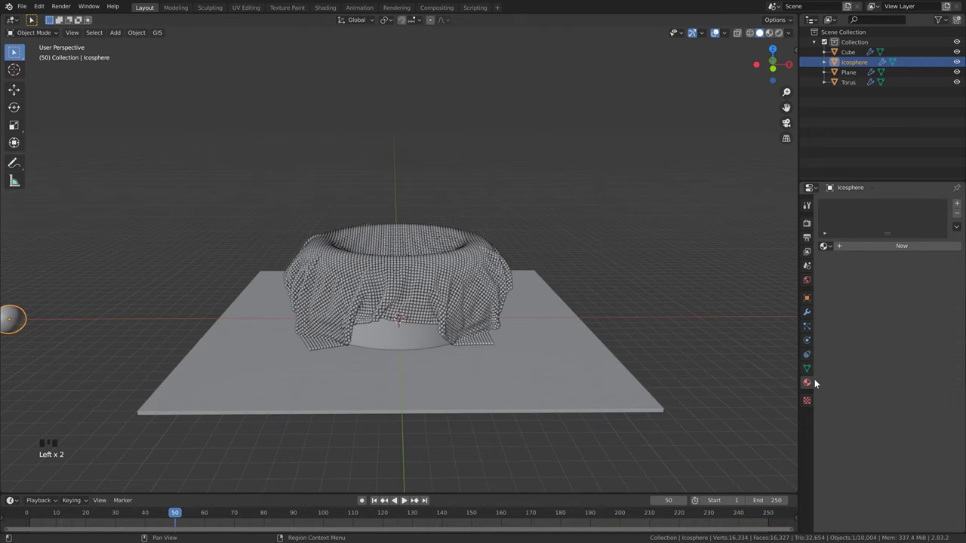
{"action": "left_click", "coordinate": [893, 255]}
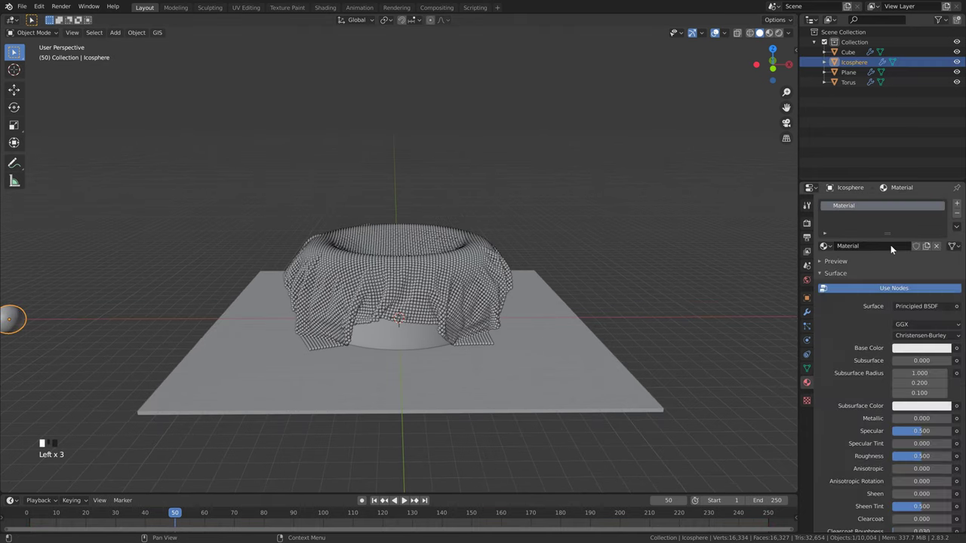
{"action": "left_click_drag", "start_coordinate": [896, 418], "coordinate": [952, 422]}
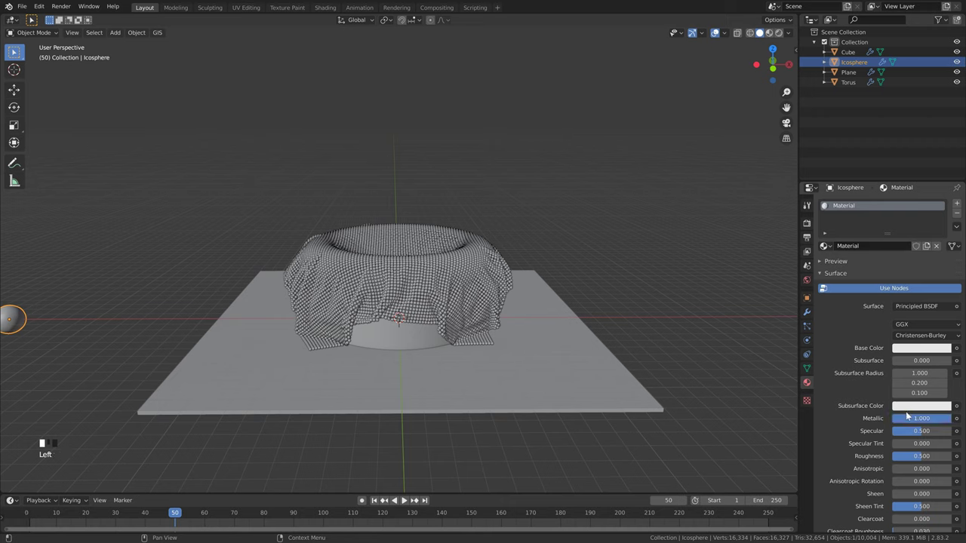
{"action": "left_click_drag", "start_coordinate": [915, 457], "coordinate": [887, 456]}
- Darken the ico sphere material's base color to a grey with an HSV value of 0.583
{"action": "left_click", "coordinate": [932, 349]}
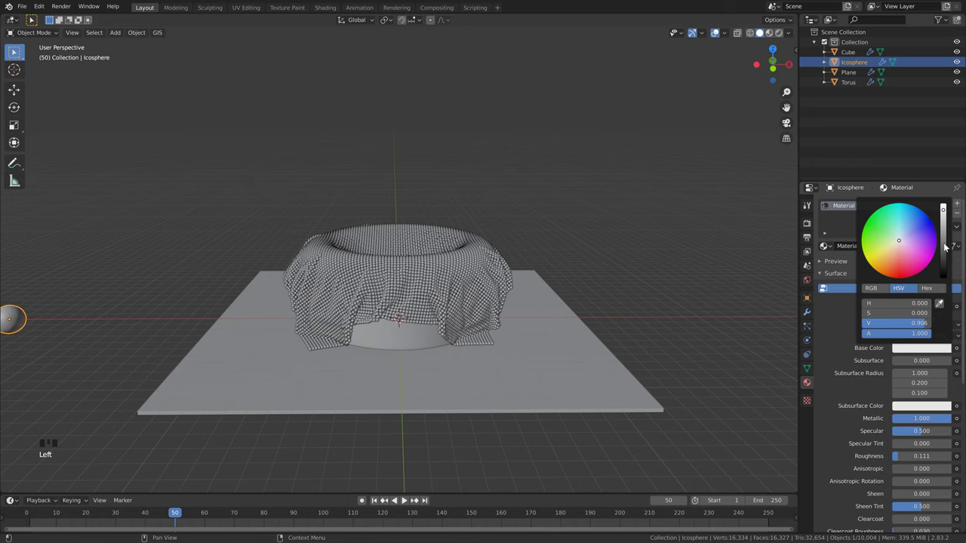
{"action": "left_click", "coordinate": [944, 230]}
{"action": "left_click", "coordinate": [943, 236]}
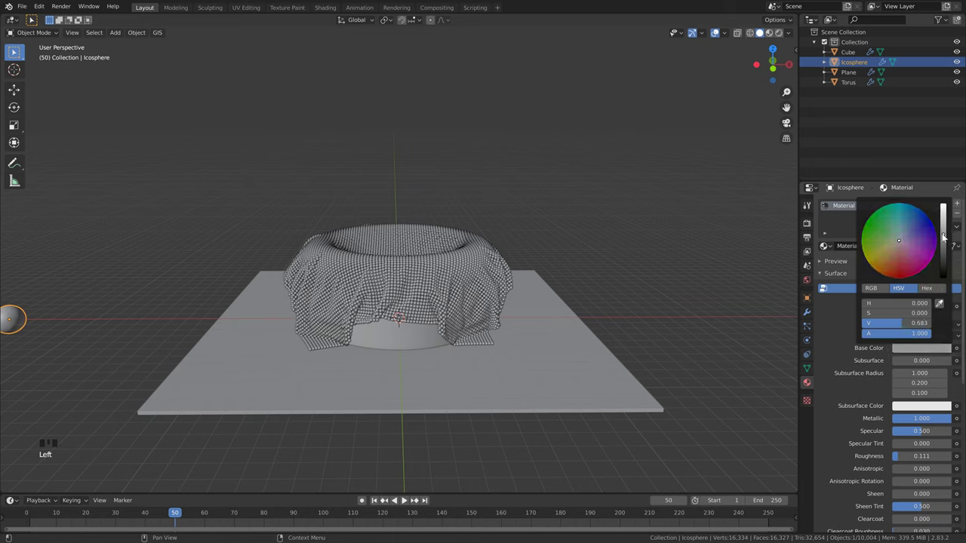
{"action": "scroll", "coordinate": [917, 355], "scroll_direction": "down", "scroll_amount": 20}
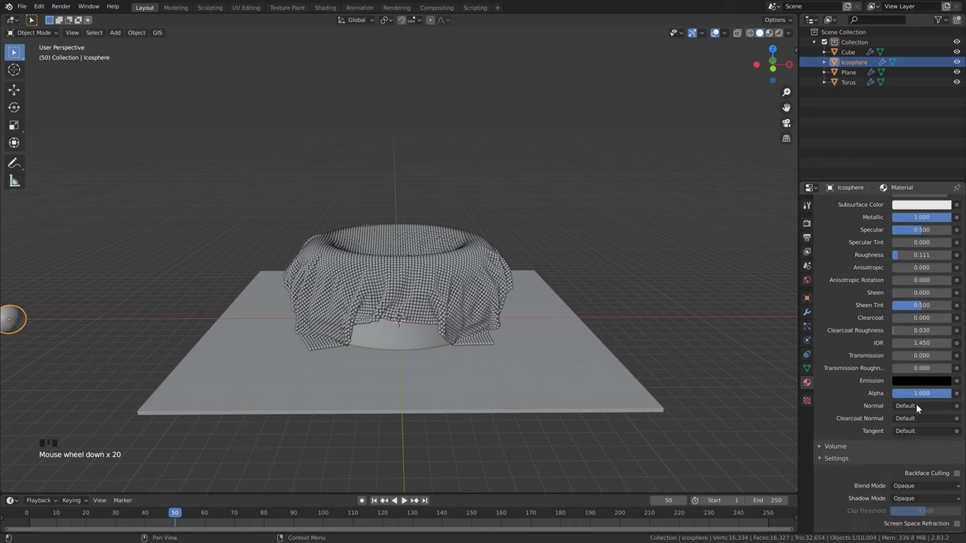
{"action": "scroll", "coordinate": [915, 406], "scroll_direction": "down", "scroll_amount": 7}
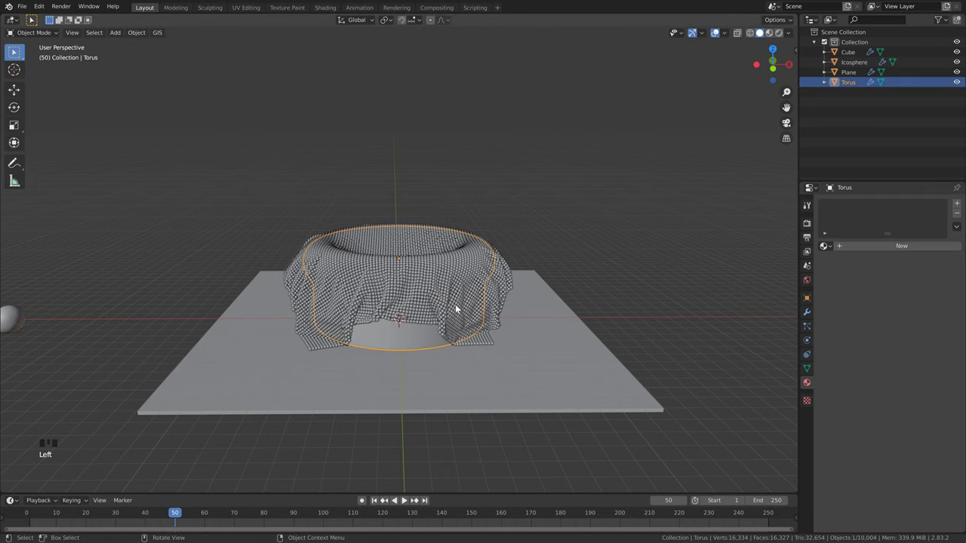
- Give the torus a new glass-like material with Roughness 0.000 and Transmission 1.000
{"action": "left_click", "coordinate": [872, 247]}
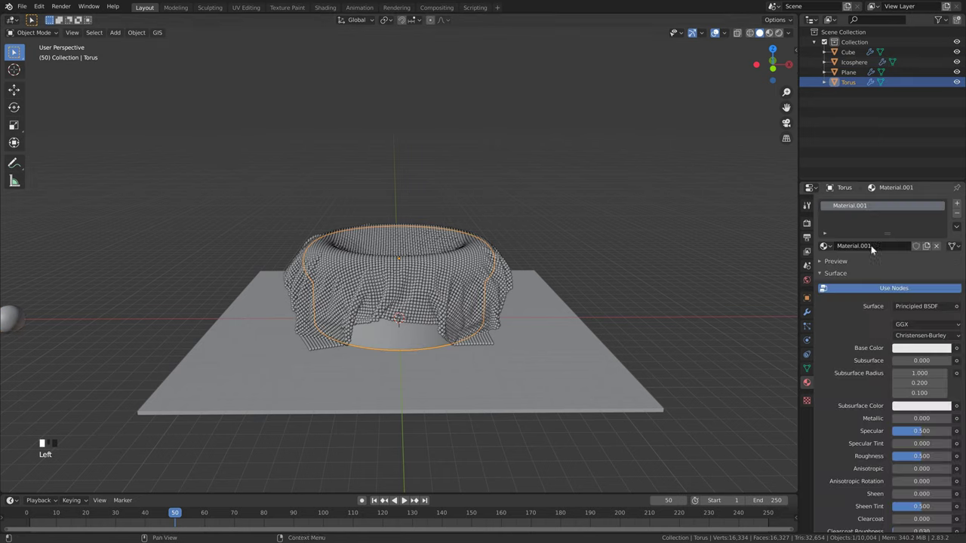
{"action": "scroll", "coordinate": [846, 312], "scroll_direction": "down", "scroll_amount": 3}
{"action": "left_click_drag", "start_coordinate": [920, 397], "coordinate": [889, 398]}
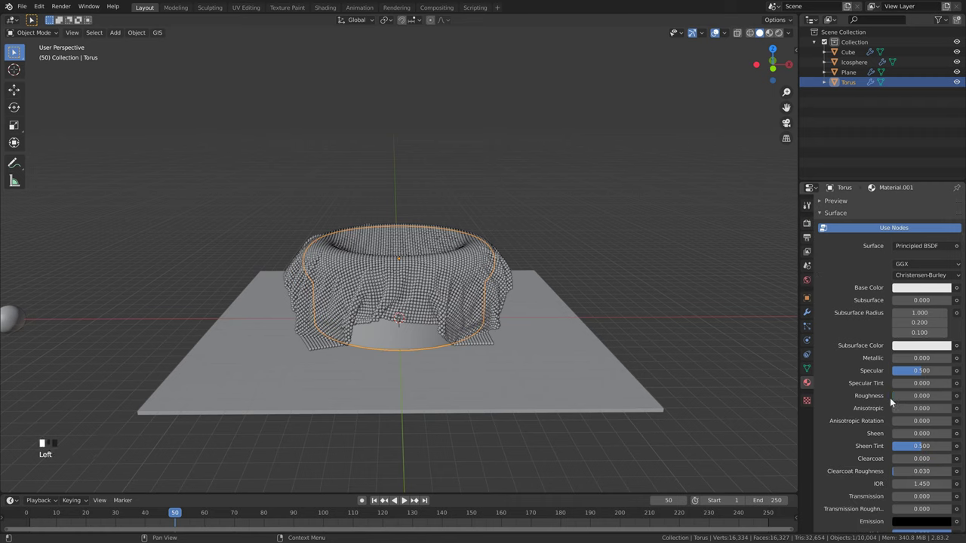
{"action": "scroll", "coordinate": [900, 486], "scroll_direction": "down", "scroll_amount": 3}
{"action": "left_click_drag", "start_coordinate": [894, 465], "coordinate": [955, 468]}
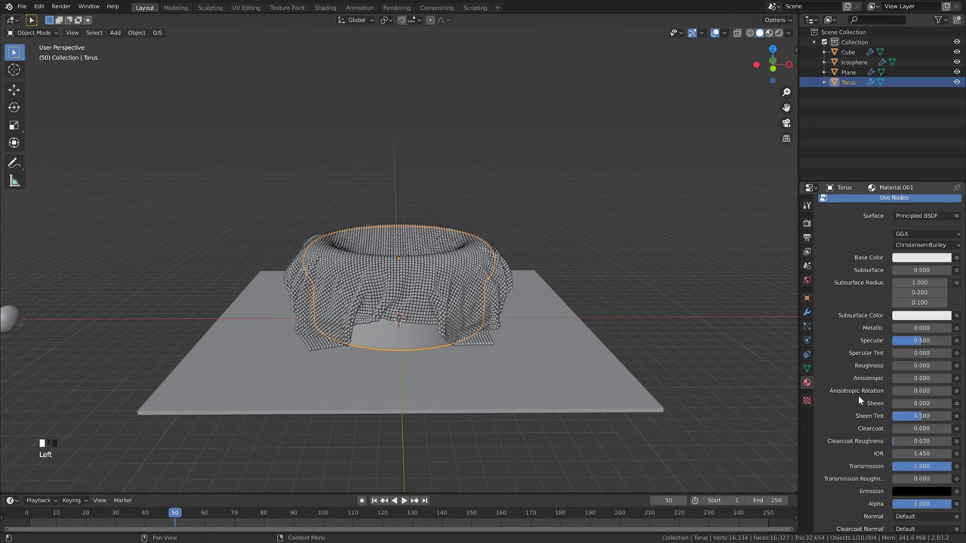
{"action": "scroll", "coordinate": [875, 415], "scroll_direction": "down", "scroll_amount": 12}
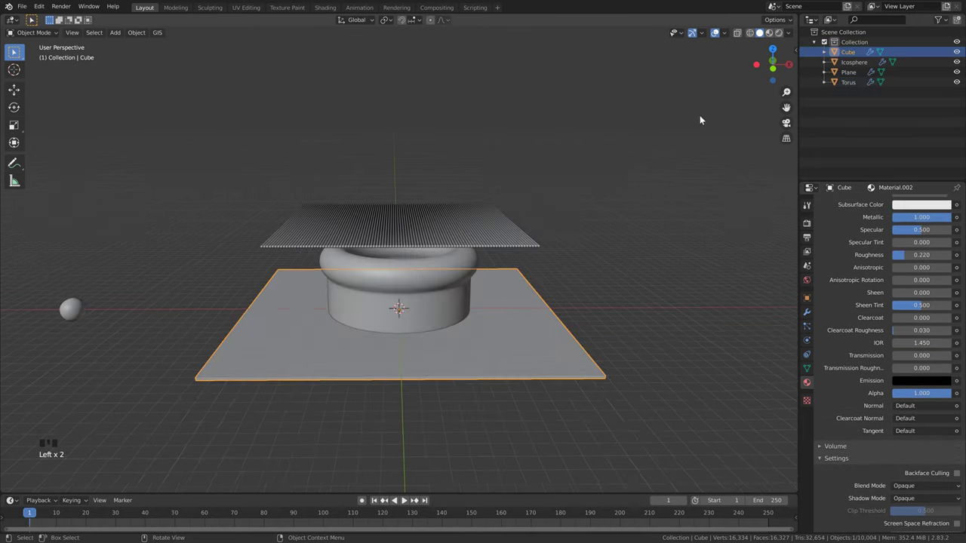
- Switch the viewport to Material Preview shading to check the particle, torus and floor materials
{"action": "left_click", "coordinate": [769, 33]}
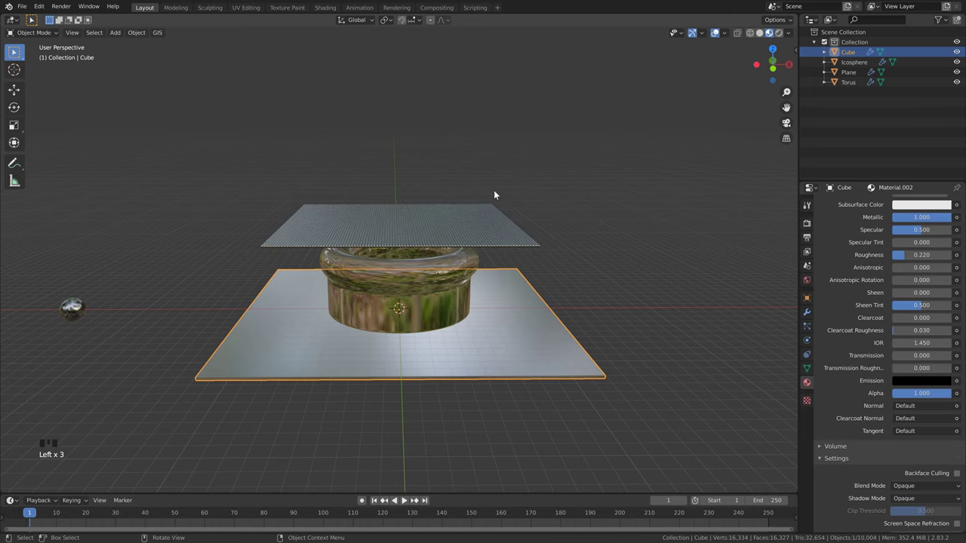
{"action": "scroll", "coordinate": [411, 242], "scroll_direction": "up", "scroll_amount": 2}
{"action": "scroll", "coordinate": [414, 242], "scroll_direction": "down", "scroll_amount": 1}
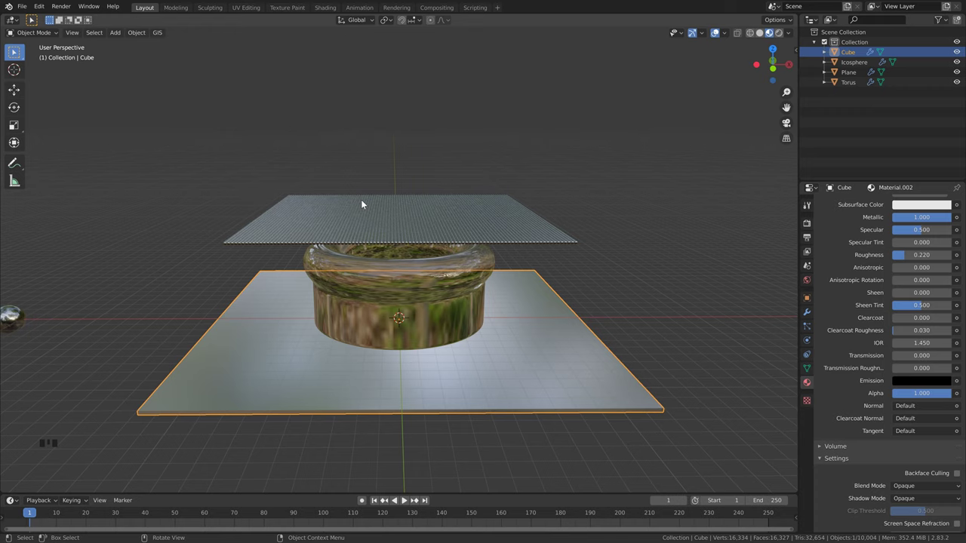
- Switch the viewport to Rendered shading and use an Environment Texture for the world background color
{"action": "key", "text": "alt+a"}
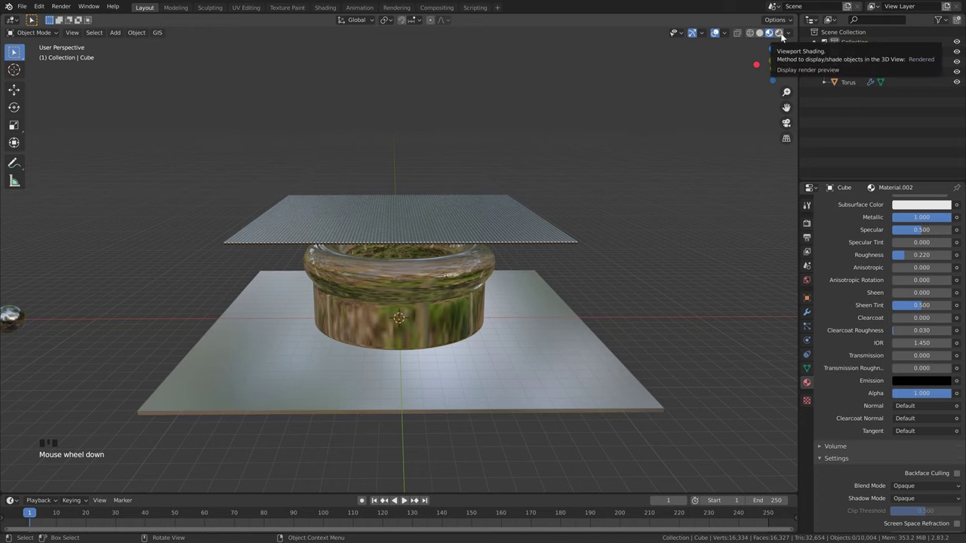
{"action": "left_click", "coordinate": [781, 35]}
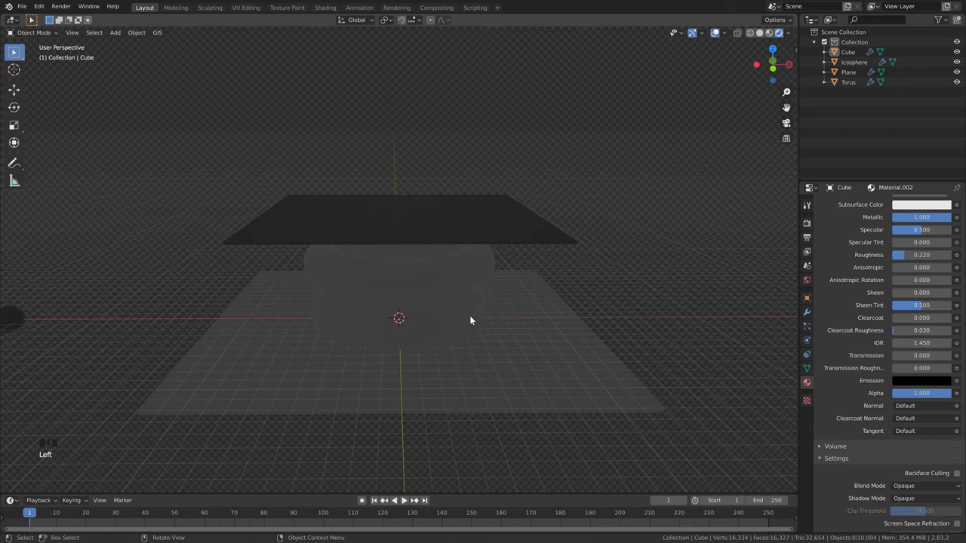
{"action": "left_click", "coordinate": [807, 280]}
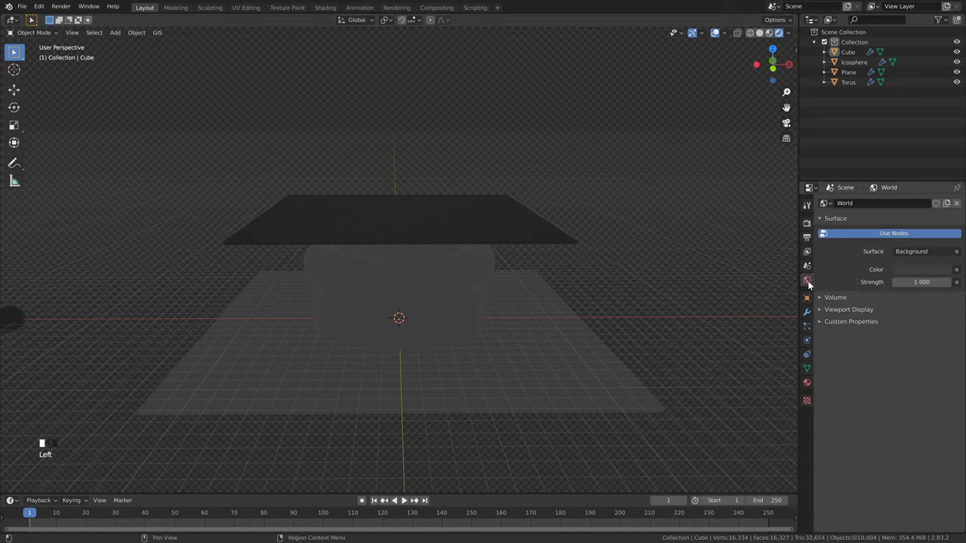
{"action": "left_click", "coordinate": [956, 270]}
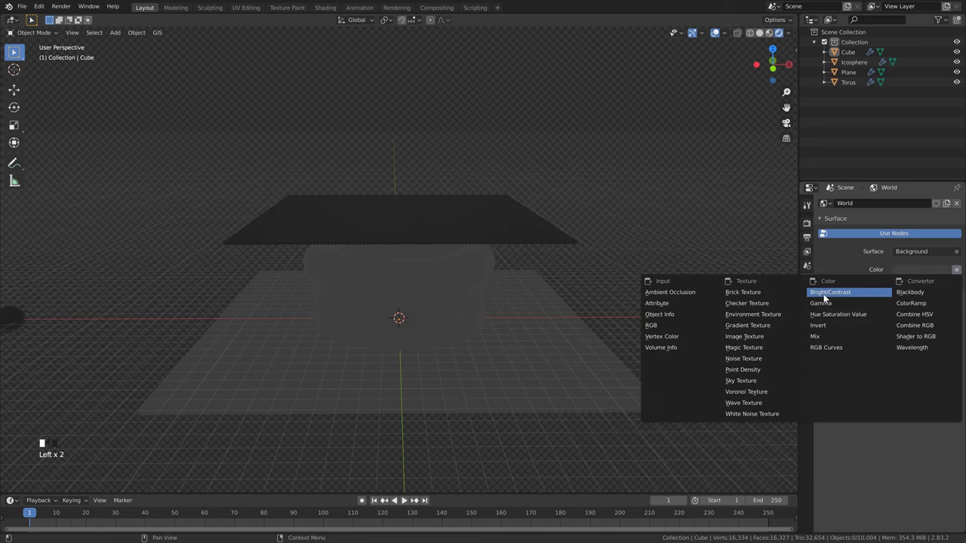
{"action": "left_click", "coordinate": [785, 315]}
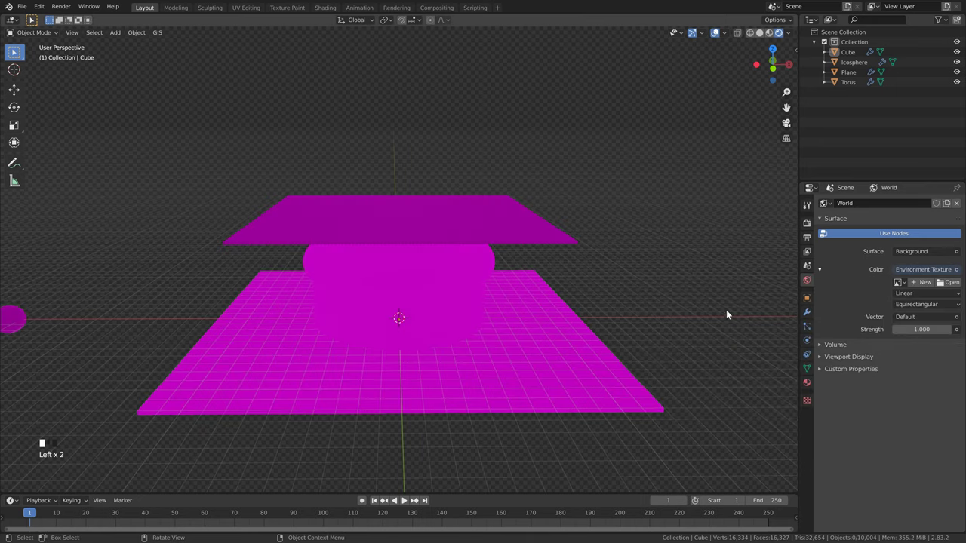
- Load glass_passage_4k.hdr as the world environment image and check its reflections on the torus and particles
{"action": "left_click", "coordinate": [946, 281]}
{"action": "key", "text": "alt+Tab"}
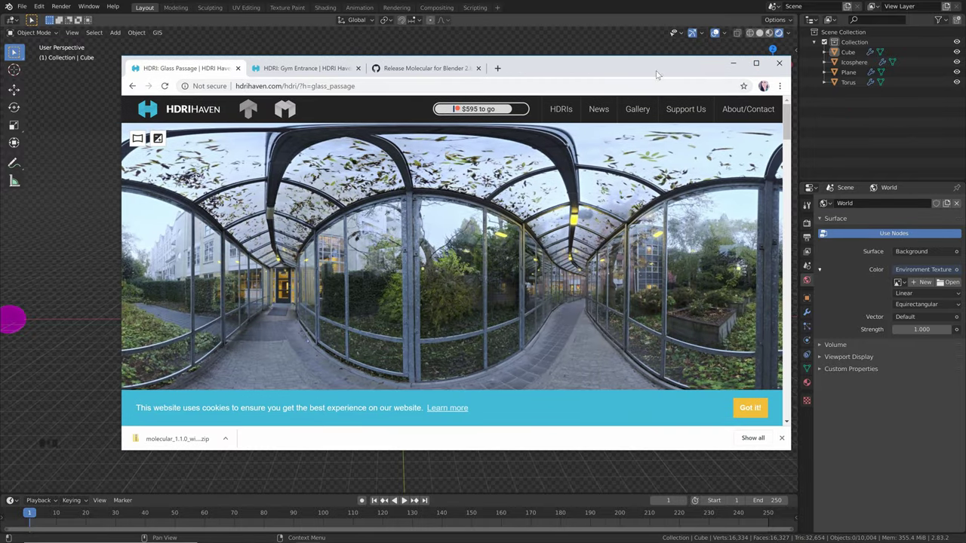
{"action": "left_click", "coordinate": [734, 63]}
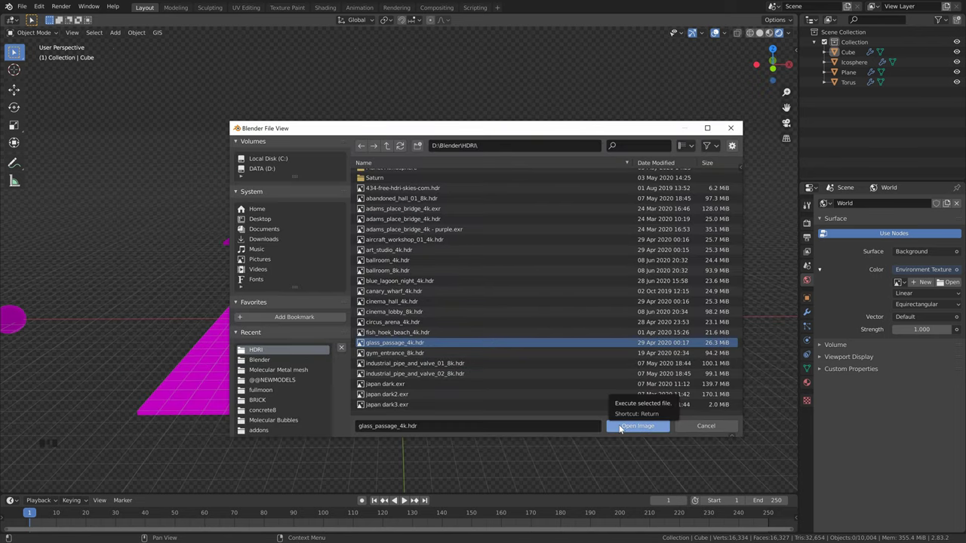
{"action": "left_click", "coordinate": [620, 427]}
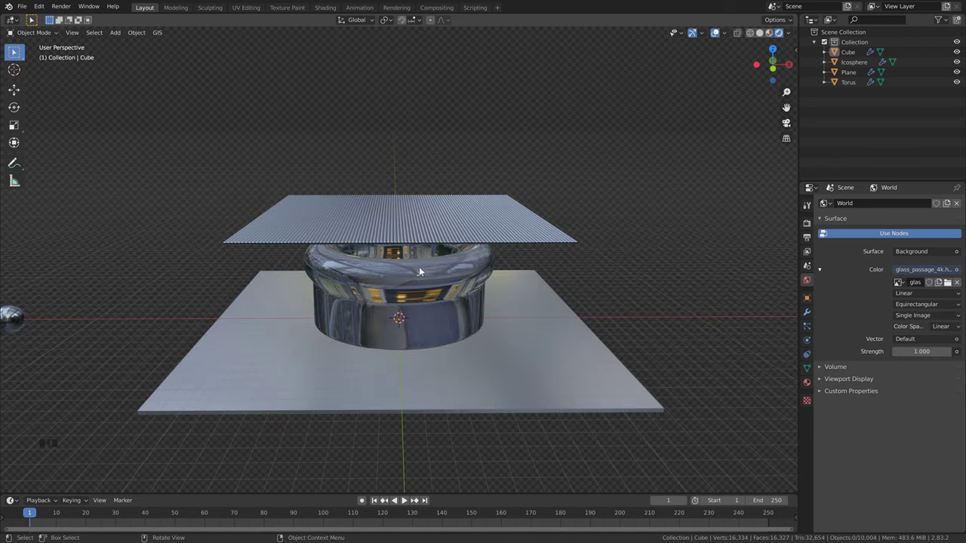
{"action": "scroll", "coordinate": [443, 260], "scroll_direction": "down", "scroll_amount": 1}
{"action": "scroll", "coordinate": [443, 222], "scroll_direction": "up", "scroll_amount": 2}
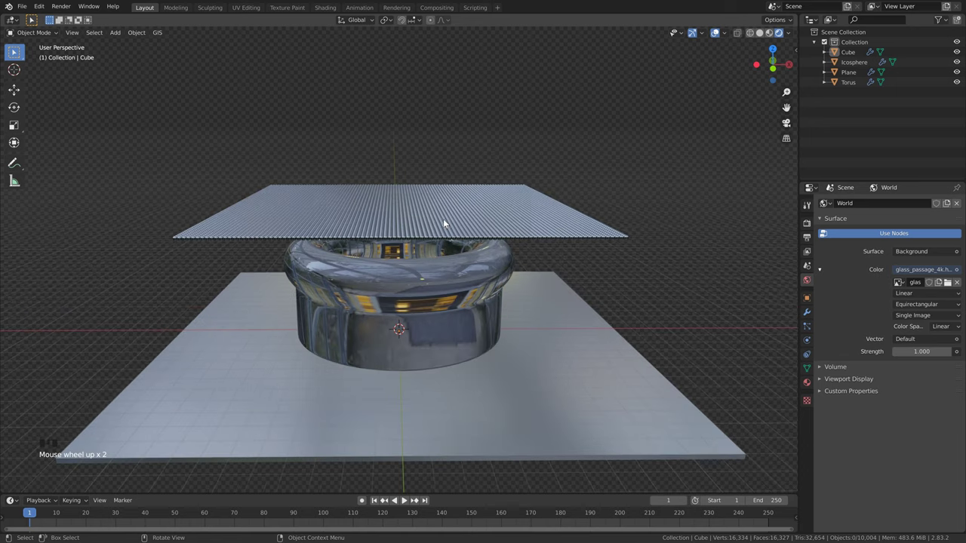
{"action": "scroll", "coordinate": [463, 207], "scroll_direction": "down", "scroll_amount": 1}
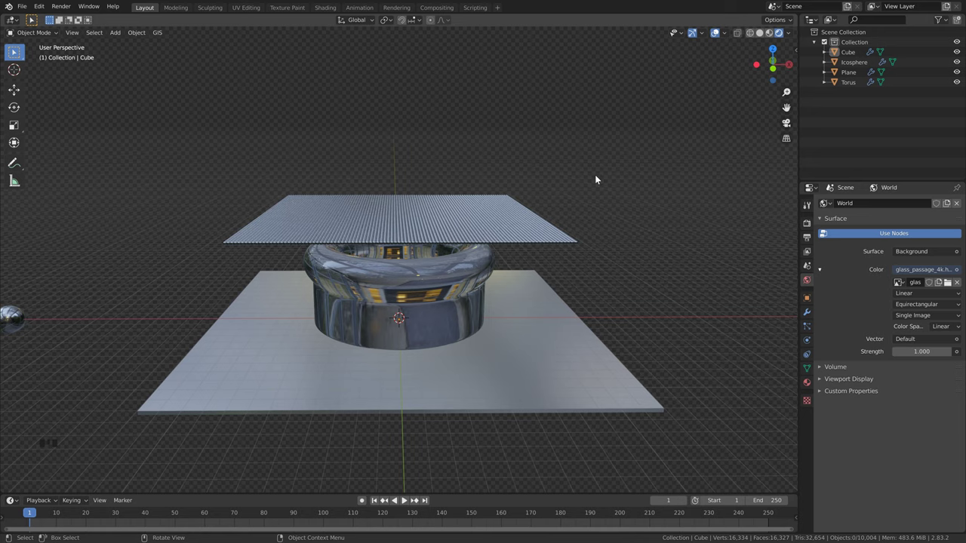
- Change the scene's render engine to Cycles
{"action": "left_click", "coordinate": [806, 222]}
{"action": "left_click", "coordinate": [895, 206]}
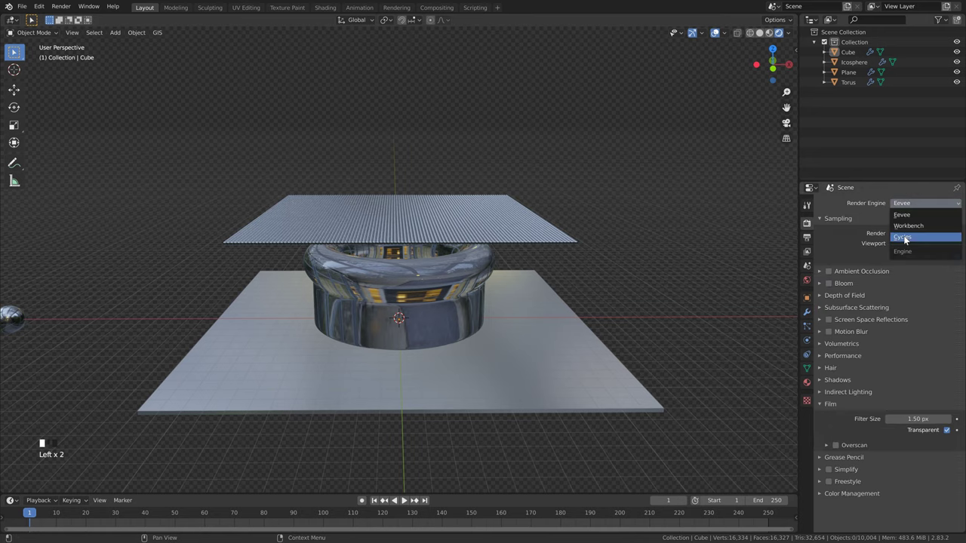
{"action": "left_click", "coordinate": [904, 240]}
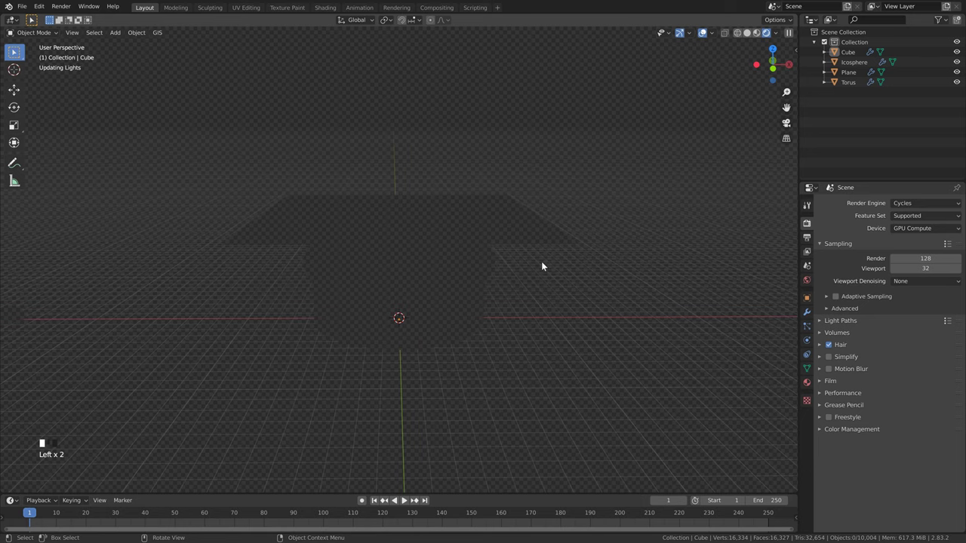
- Move the source ico sphere along the X axis, away from the torus and floor
{"action": "scroll", "coordinate": [297, 286], "scroll_direction": "down", "scroll_amount": 2}
{"action": "left_click", "coordinate": [67, 311]}
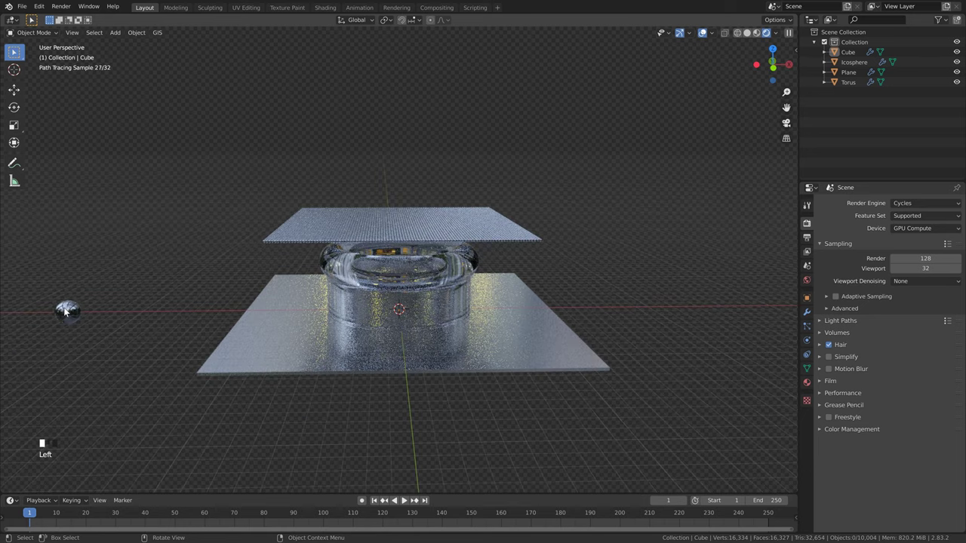
{"action": "key", "text": "g"}
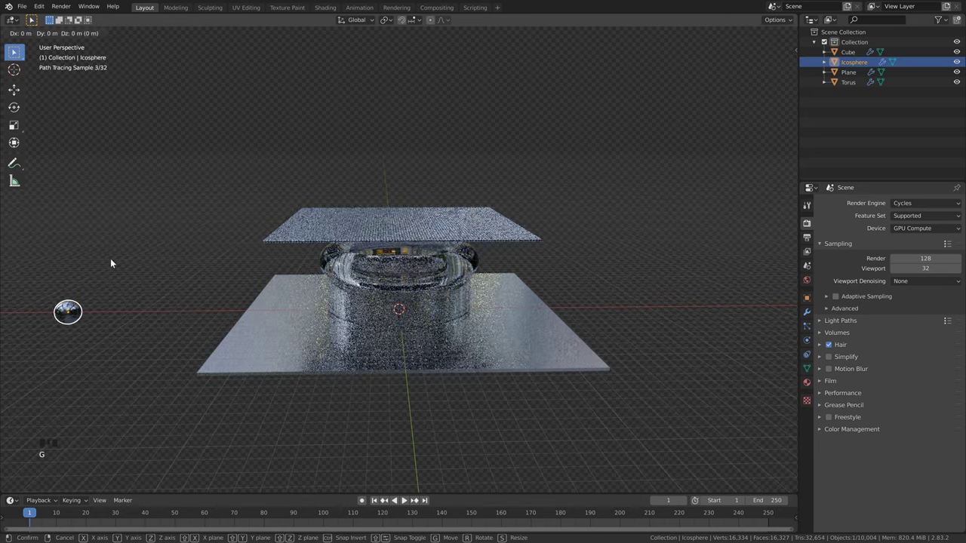
{"action": "key", "text": "x"}
{"action": "left_click", "coordinate": [508, 177]}
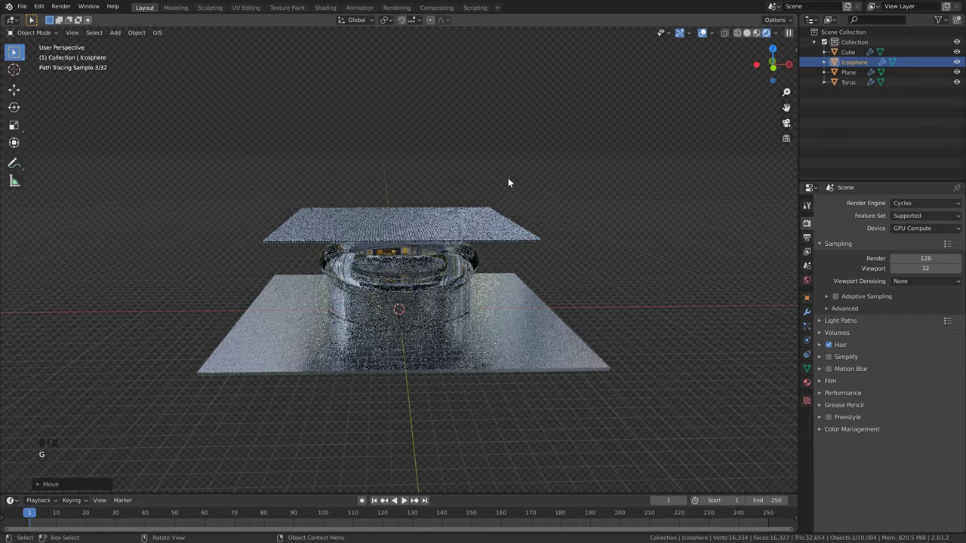
{"action": "scroll", "coordinate": [516, 295], "scroll_direction": "up", "scroll_amount": 2}
{"action": "scroll", "coordinate": [512, 290], "scroll_direction": "down", "scroll_amount": 2}
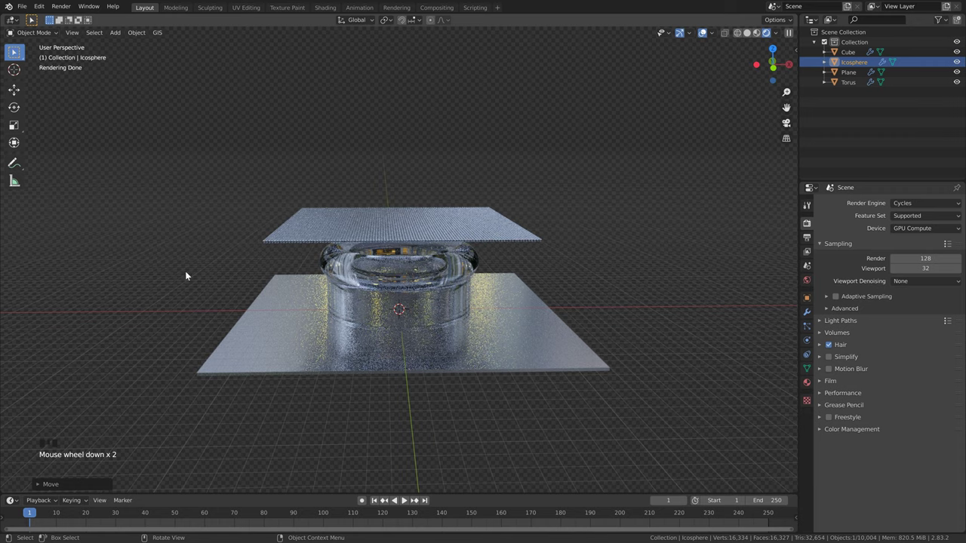
- Return the viewport to Solid shading and add a cylinder mesh at the 3D cursor
{"action": "left_click", "coordinate": [744, 36]}
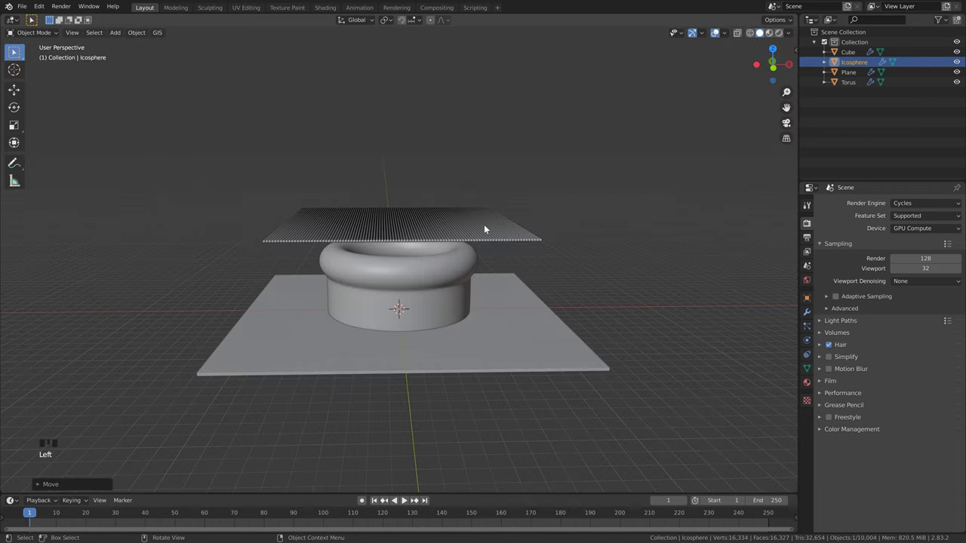
{"action": "middle_click_drag", "start_coordinate": [551, 193], "coordinate": [559, 196]}
{"action": "key", "text": "shift+a"}
{"action": "mouse_move", "coordinate": [552, 203]}
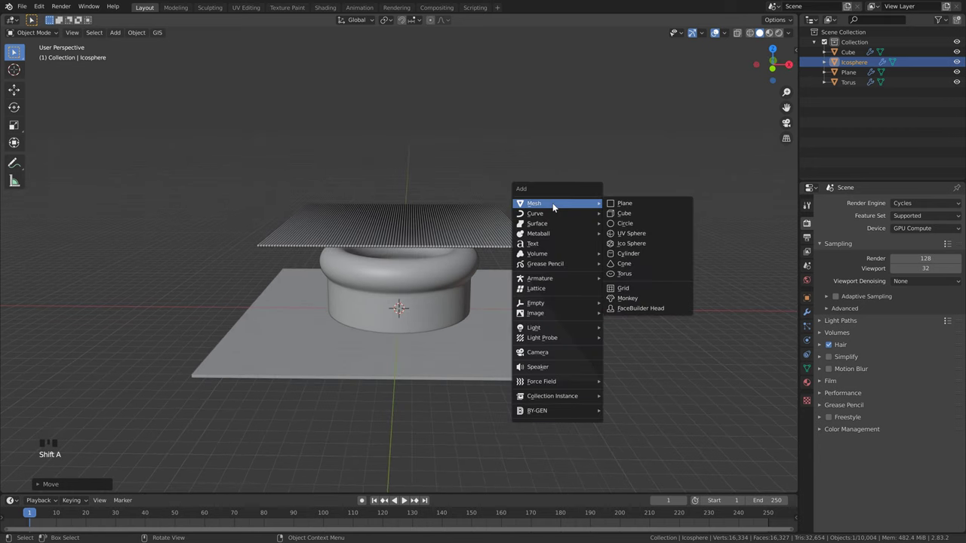
{"action": "left_click", "coordinate": [629, 254]}
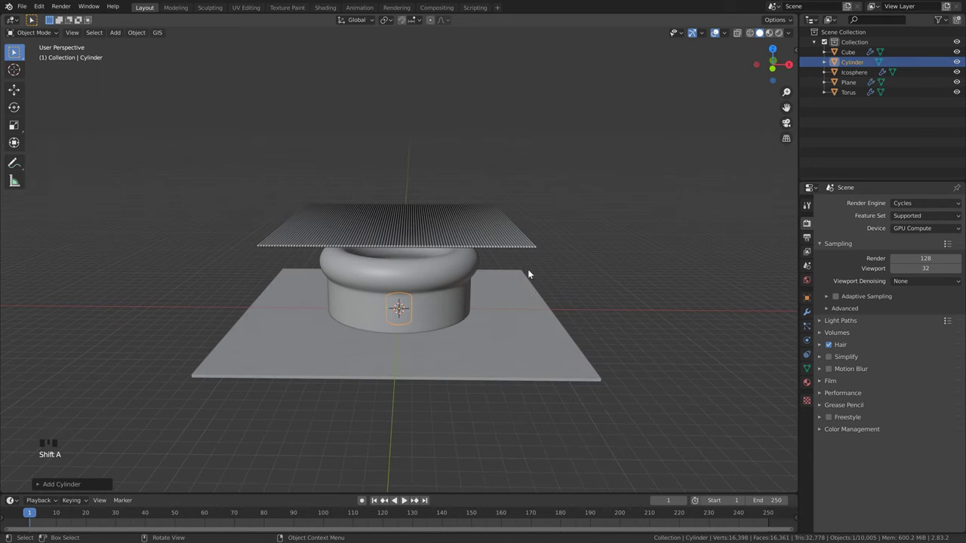
- Scale the cylinder about 37 times in X and Y only, leaving Z locked
{"action": "key", "text": "s"}
{"action": "key", "text": "s"}
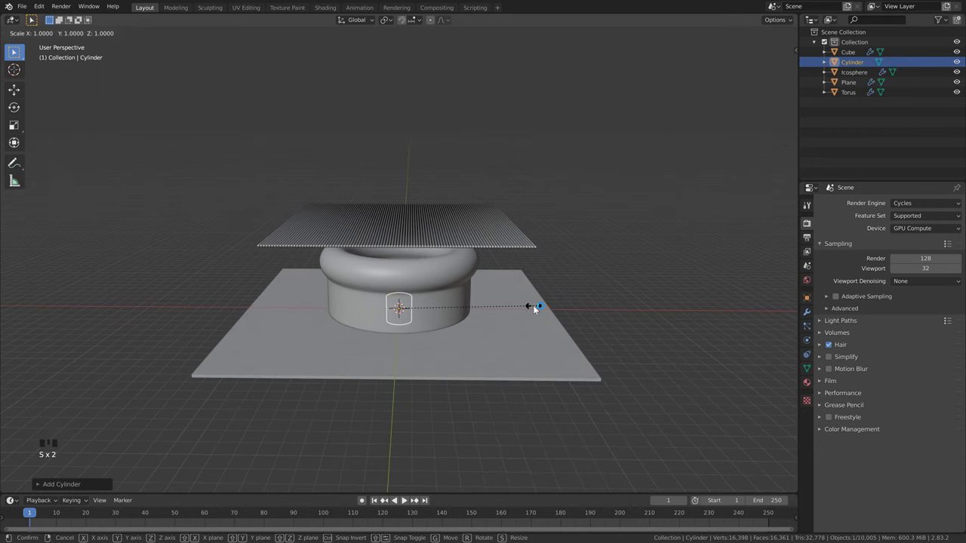
{"action": "key", "text": "shift+z"}
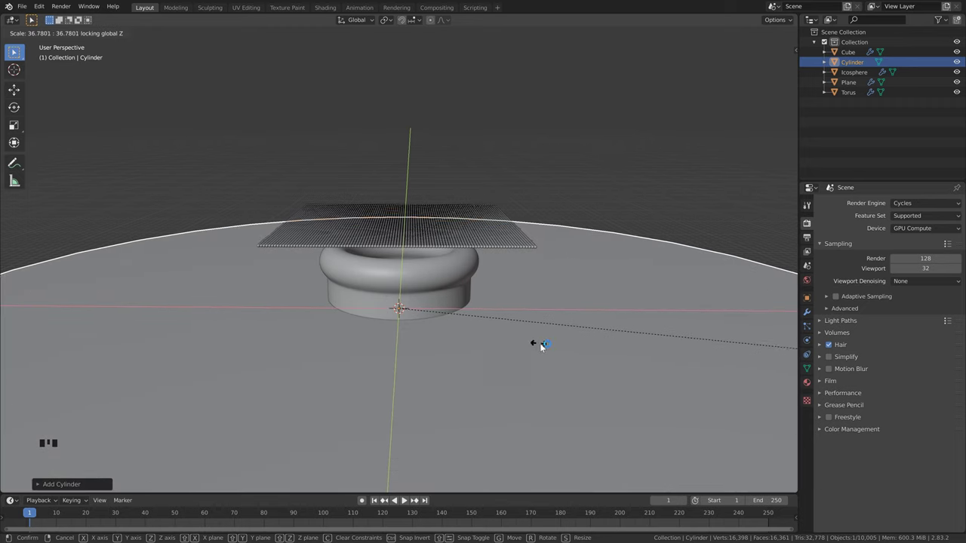
{"action": "left_click", "coordinate": [536, 341]}
- Delete the large top face of the cylinder in face select mode
{"action": "scroll", "coordinate": [557, 394], "scroll_direction": "down", "scroll_amount": 5}
{"action": "key", "text": "Tab"}
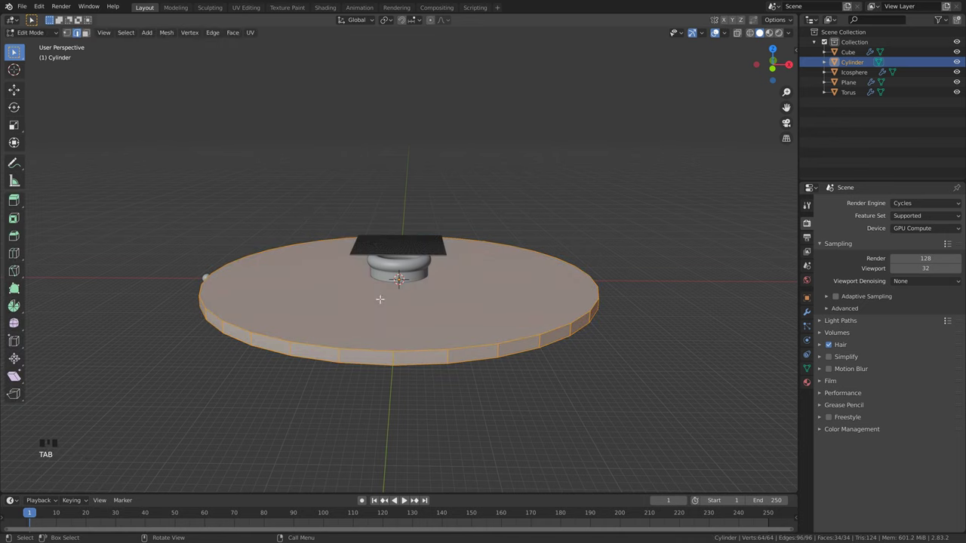
{"action": "left_click", "coordinate": [30, 34]}
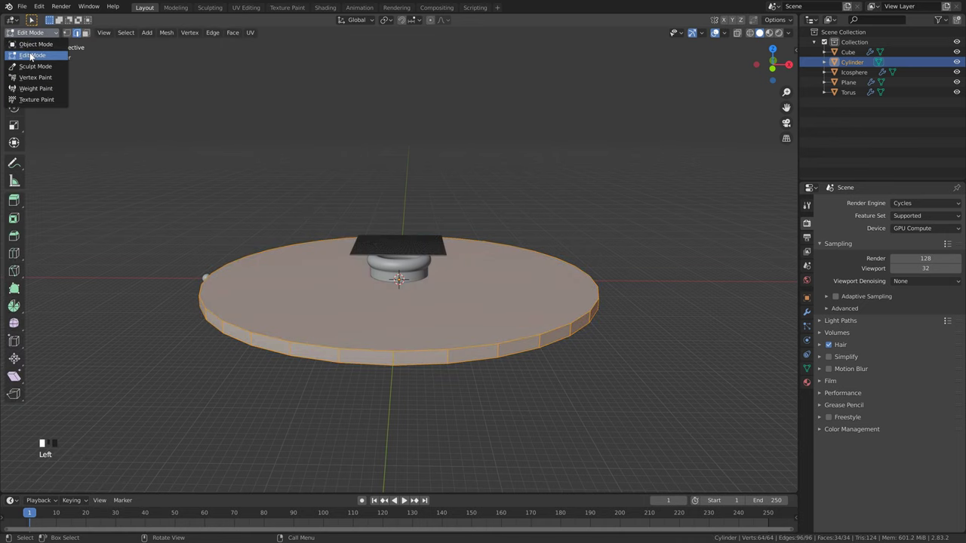
{"action": "left_click", "coordinate": [32, 55]}
{"action": "scroll", "coordinate": [353, 303], "scroll_direction": "up", "scroll_amount": 3}
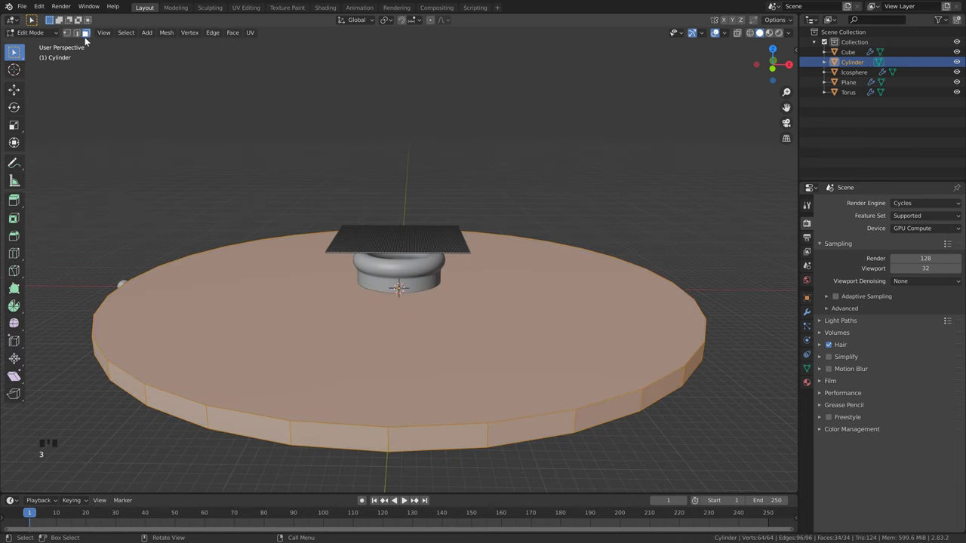
{"action": "left_click", "coordinate": [222, 181]}
{"action": "left_click", "coordinate": [384, 332]}
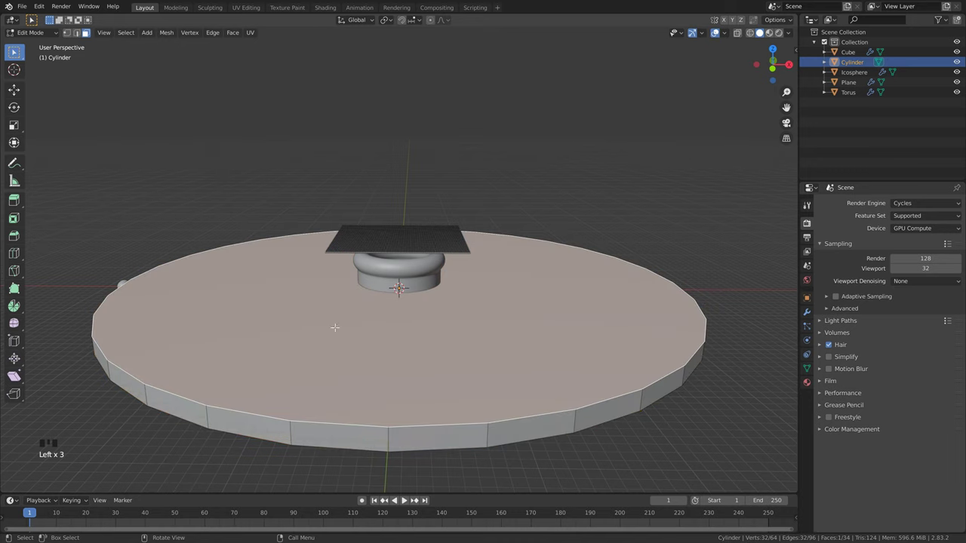
{"action": "key", "text": "x"}
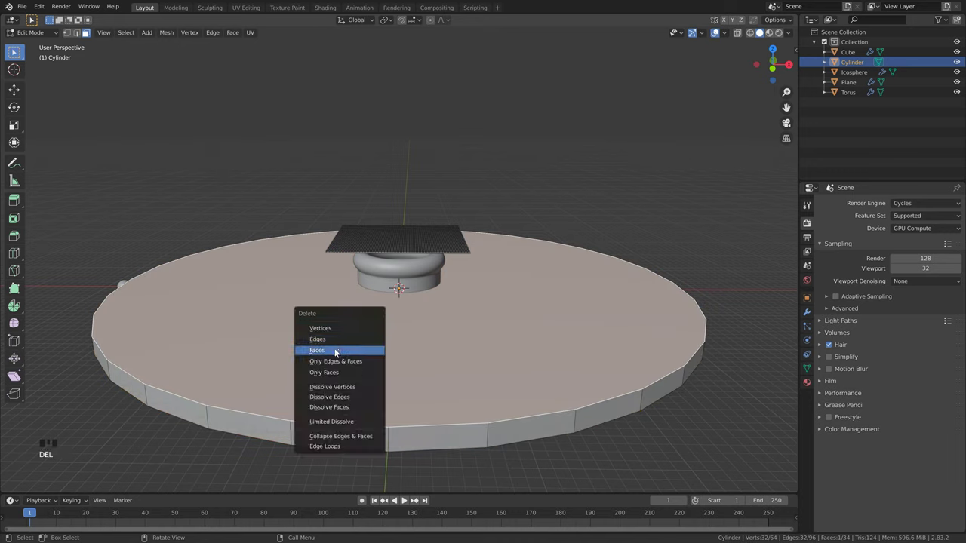
{"action": "left_click", "coordinate": [334, 348]}
- Select the cylinder's upper edge loop and raise it along Z to form a high wall around the scene
{"action": "key", "text": "2"}
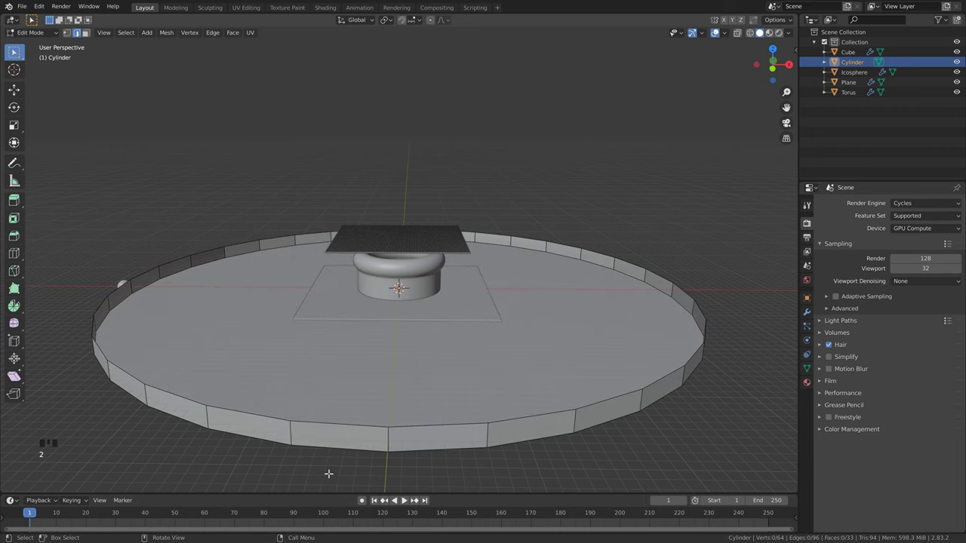
{"action": "left_click", "coordinate": [339, 424], "text": "alt"}
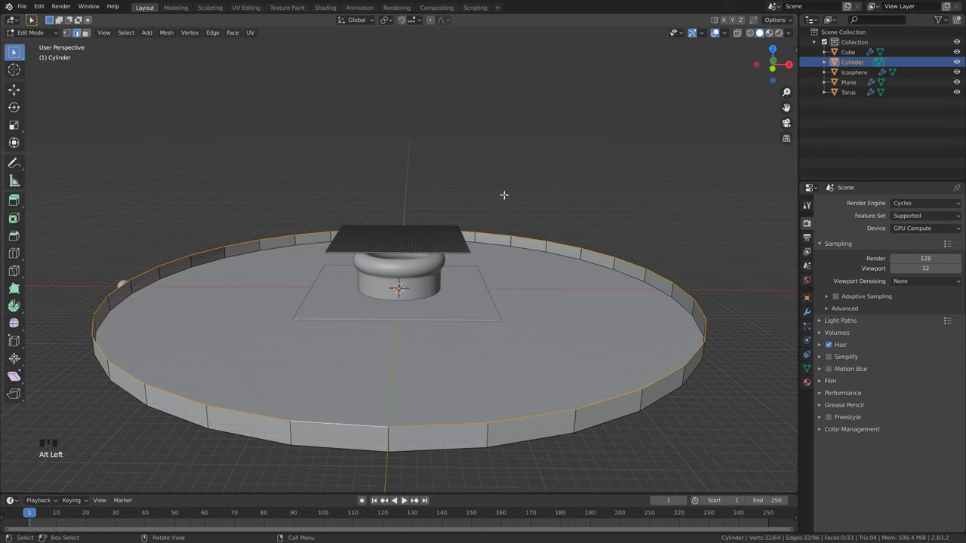
{"action": "key", "text": "g"}
{"action": "key", "text": "z"}
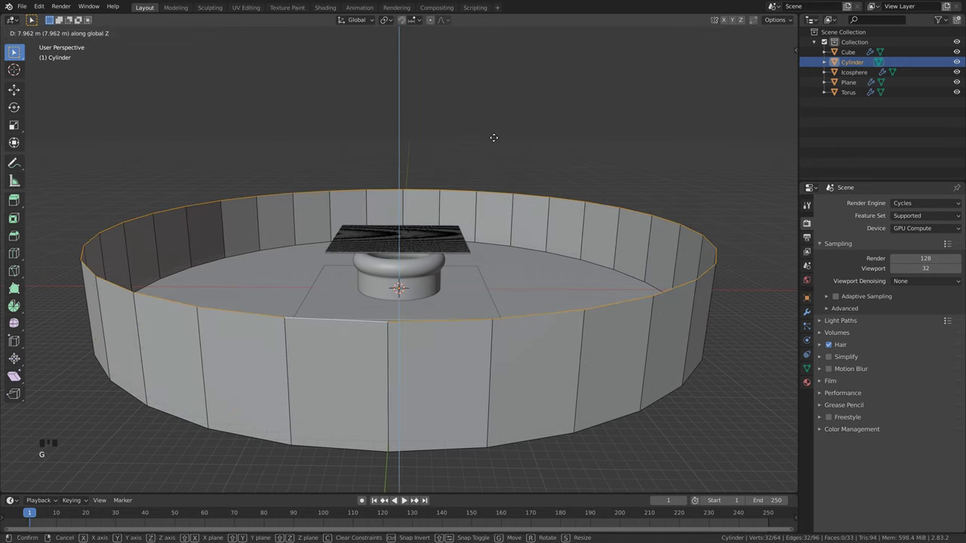
{"action": "left_click", "coordinate": [491, 42]}
- Delete the wall faces on one half of the cylinder, keeping the bottom face and the opposite wall
{"action": "middle_click_drag", "start_coordinate": [491, 41], "coordinate": [528, 289]}
{"action": "scroll", "coordinate": [276, 198], "scroll_direction": "down", "scroll_amount": 2}
{"action": "middle_click_drag", "start_coordinate": [276, 198], "coordinate": [195, 133]}
{"action": "left_click_drag", "start_coordinate": [194, 134], "coordinate": [412, 356]}
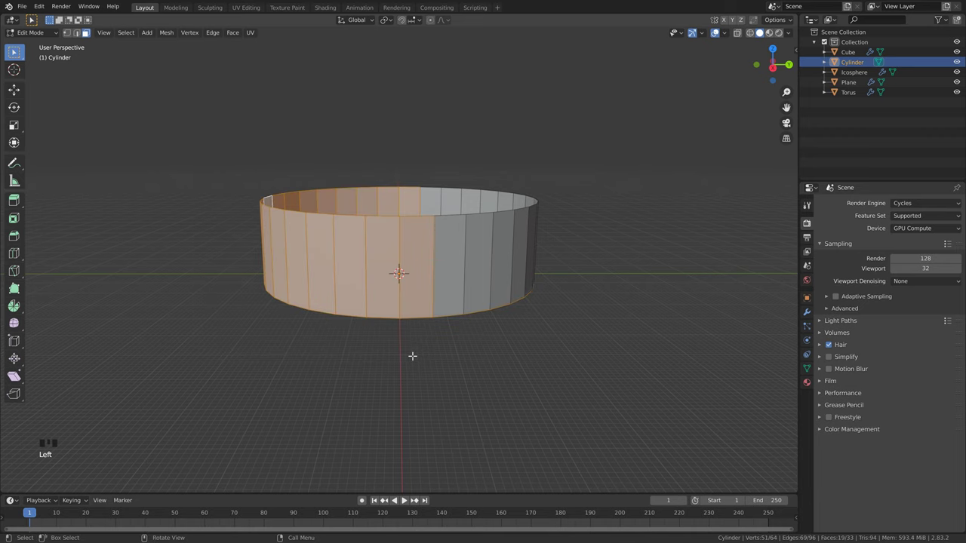
{"action": "middle_click_drag", "start_coordinate": [412, 356], "coordinate": [445, 219]}
{"action": "left_click", "coordinate": [433, 271], "text": "shift"}
{"action": "left_click", "coordinate": [433, 270], "text": "shift"}
{"action": "key", "text": "x"}
{"action": "left_click", "coordinate": [376, 243]}
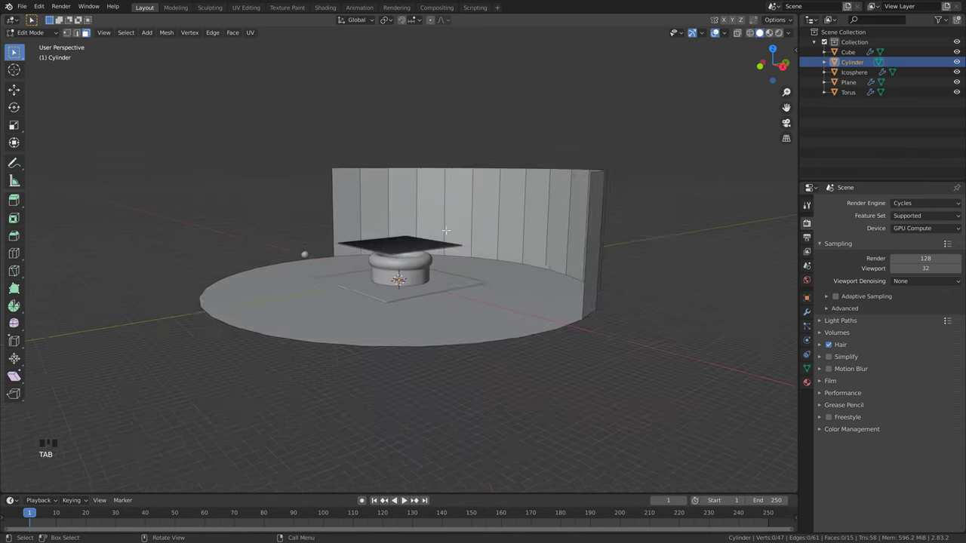
- Add a horizontal loop cut around the curved wall, slide it down close to the floor and return to Object Mode
{"action": "scroll", "coordinate": [444, 218], "scroll_direction": "up", "scroll_amount": 3}
{"action": "scroll", "coordinate": [453, 204], "scroll_direction": "up", "scroll_amount": 4}
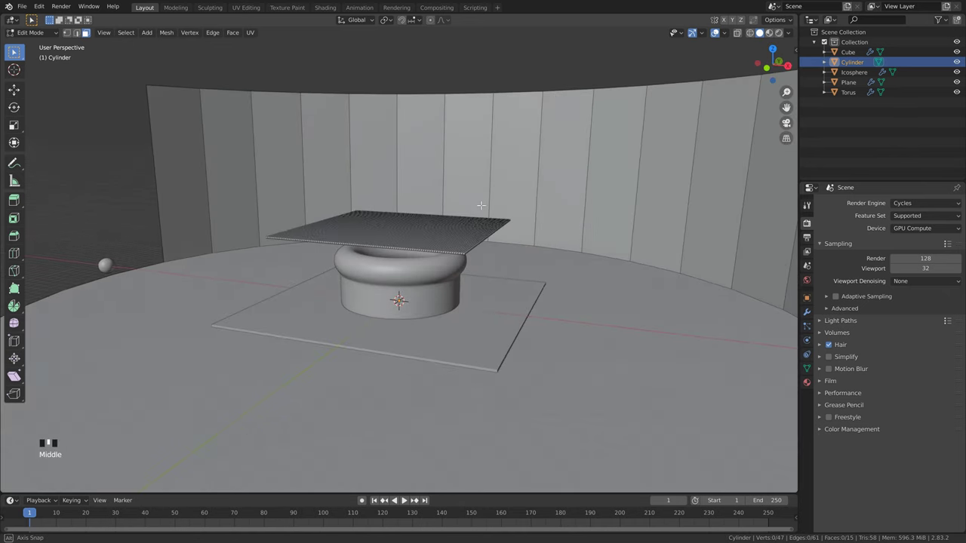
{"action": "scroll", "coordinate": [476, 180], "scroll_direction": "down", "scroll_amount": 1}
{"action": "key", "text": "ctrl+r"}
{"action": "left_click", "coordinate": [480, 192]}
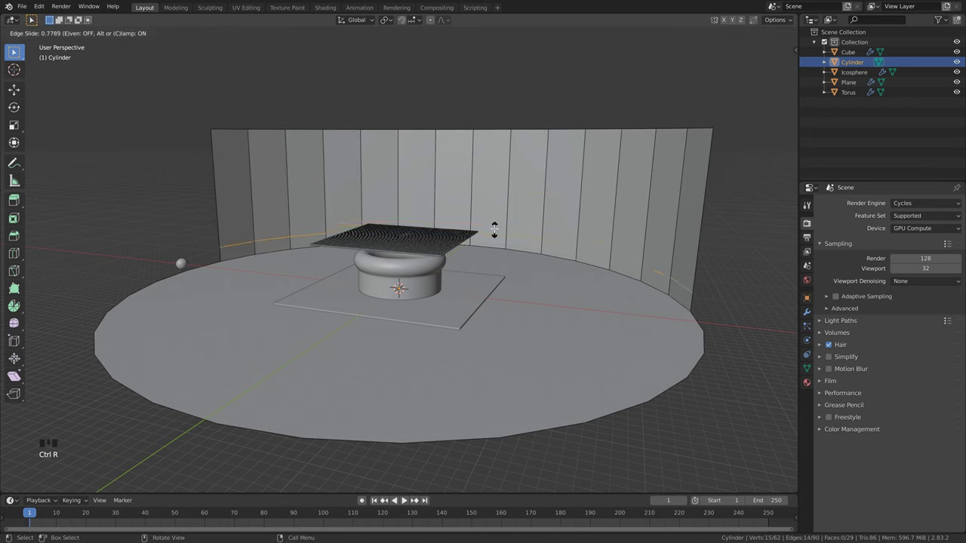
{"action": "left_click", "coordinate": [497, 239]}
{"action": "scroll", "coordinate": [497, 239], "scroll_direction": "down", "scroll_amount": 2}
{"action": "middle_click_drag", "start_coordinate": [501, 230], "coordinate": [470, 225]}
{"action": "key", "text": "Tab"}
- Apply smooth shading to the curved cylinder backdrop
{"action": "scroll", "coordinate": [204, 127], "scroll_direction": "up", "scroll_amount": 1}
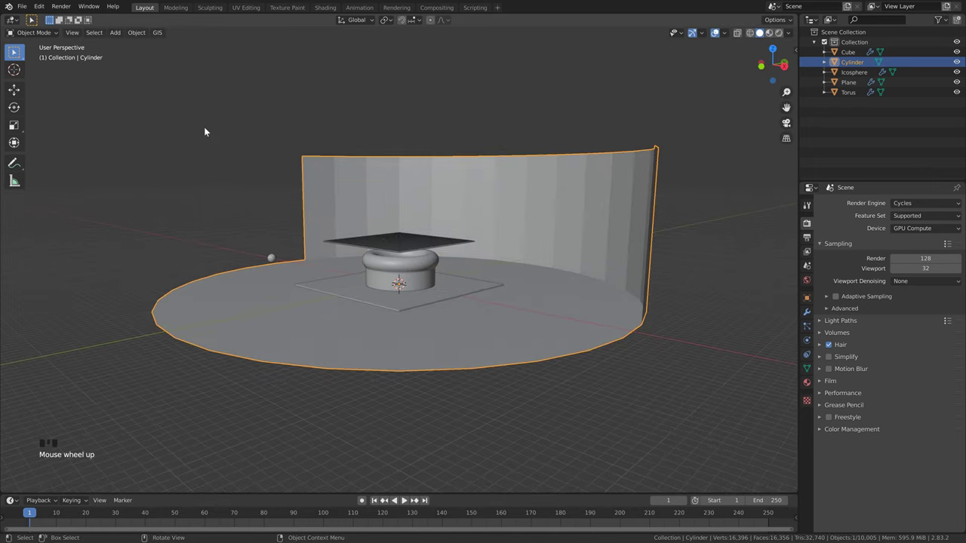
{"action": "scroll", "coordinate": [361, 171], "scroll_direction": "up", "scroll_amount": 1}
{"action": "right_click", "coordinate": [363, 171]}
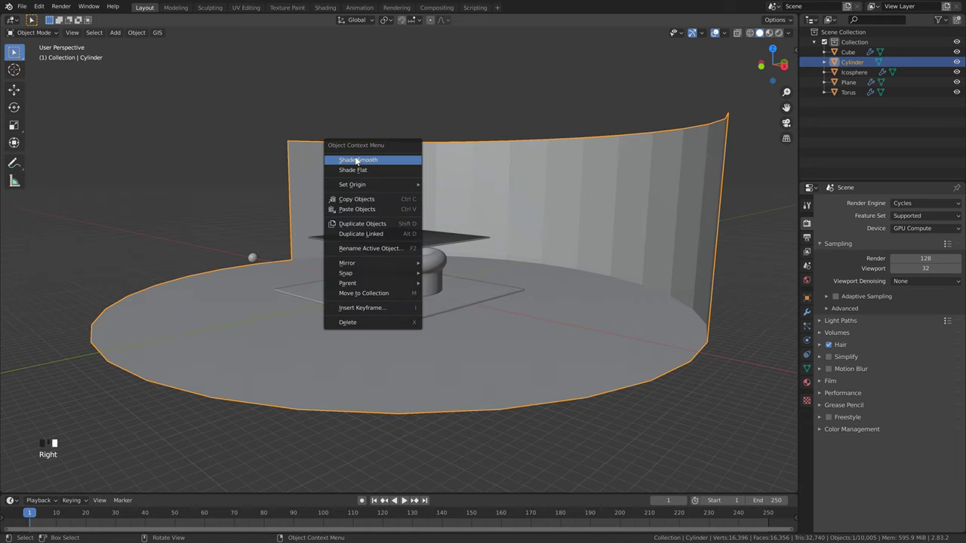
{"action": "left_click", "coordinate": [356, 160]}
- Add an area light and move it up and back, between the torus and the curved wall
{"action": "middle_click_drag", "start_coordinate": [356, 158], "coordinate": [445, 276]}
{"action": "key", "text": "shift+a"}
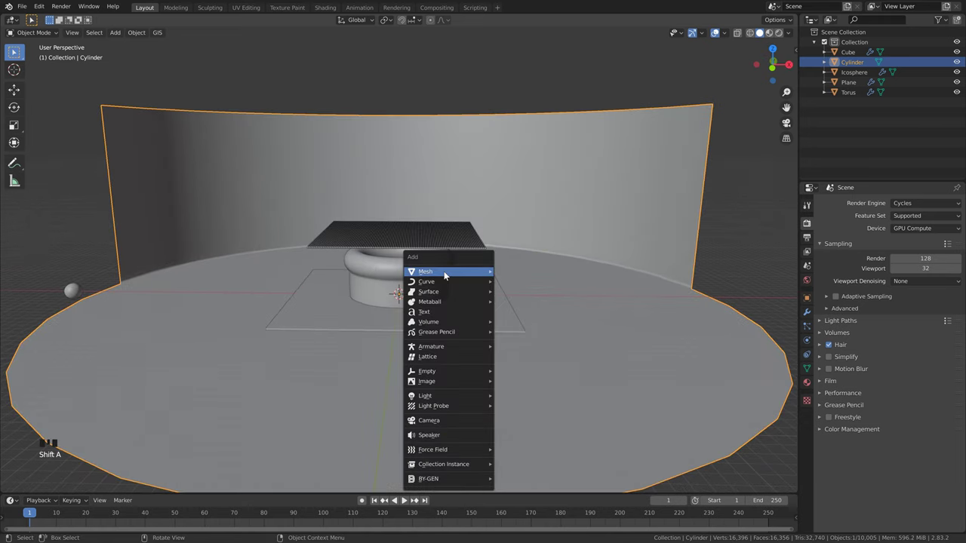
{"action": "mouse_move", "coordinate": [460, 400]}
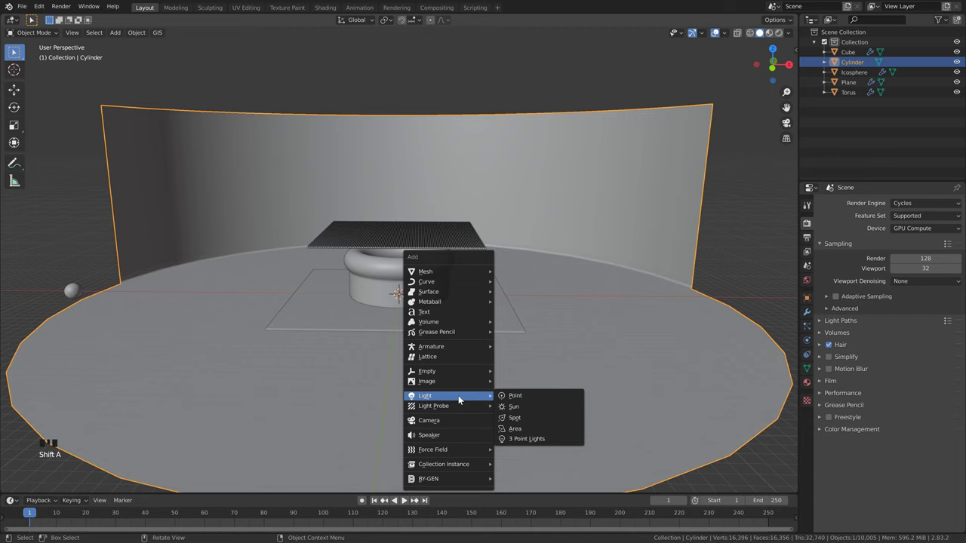
{"action": "left_click", "coordinate": [519, 428]}
{"action": "middle_click_drag", "start_coordinate": [449, 323], "coordinate": [404, 274]}
{"action": "key", "text": "g"}
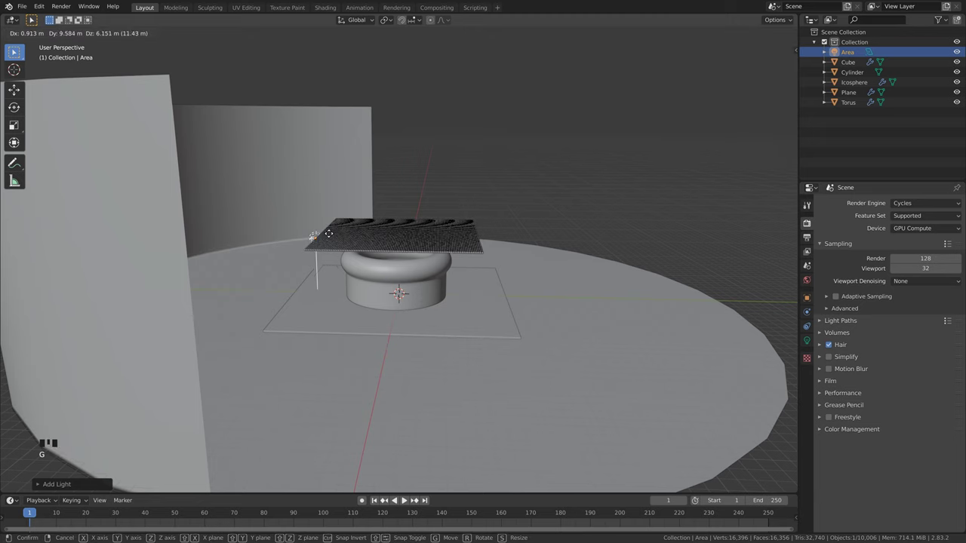
{"action": "left_click", "coordinate": [263, 215]}
- Scale the area light up several times and rotate it about the global X axis to aim at the torus
{"action": "middle_click_drag", "start_coordinate": [263, 216], "coordinate": [383, 197]}
{"action": "key", "text": "s"}
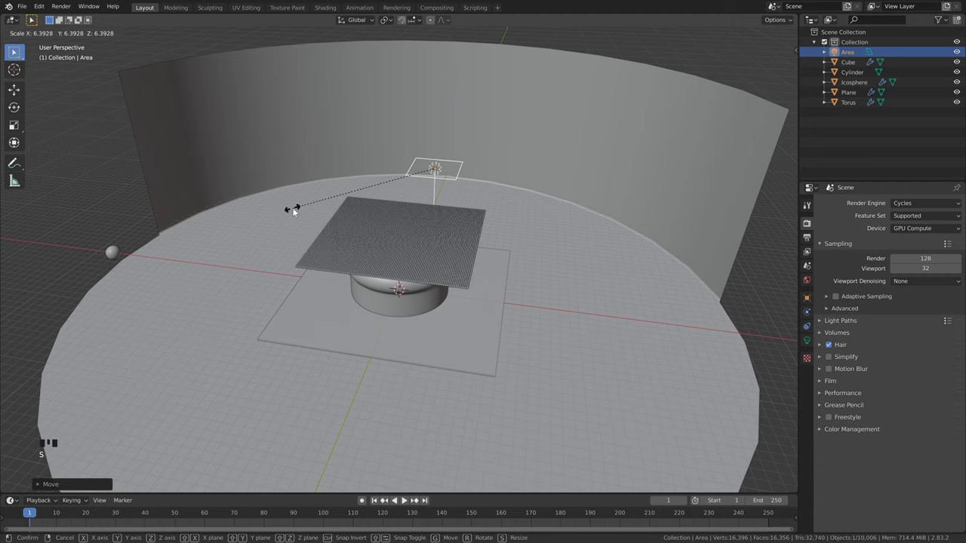
{"action": "left_click", "coordinate": [234, 208]}
{"action": "middle_click_drag", "start_coordinate": [544, 209], "coordinate": [444, 208]}
{"action": "key", "text": "r"}
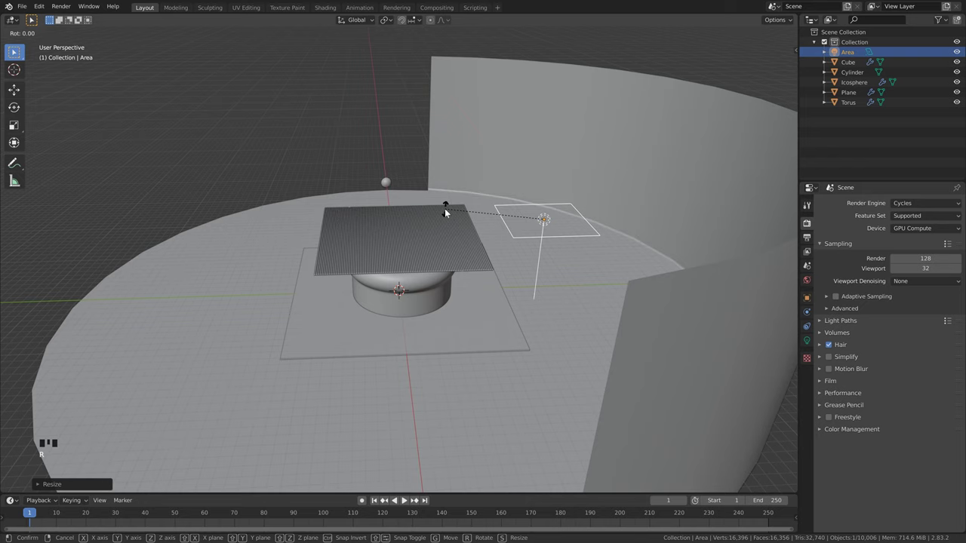
{"action": "key", "text": "x"}
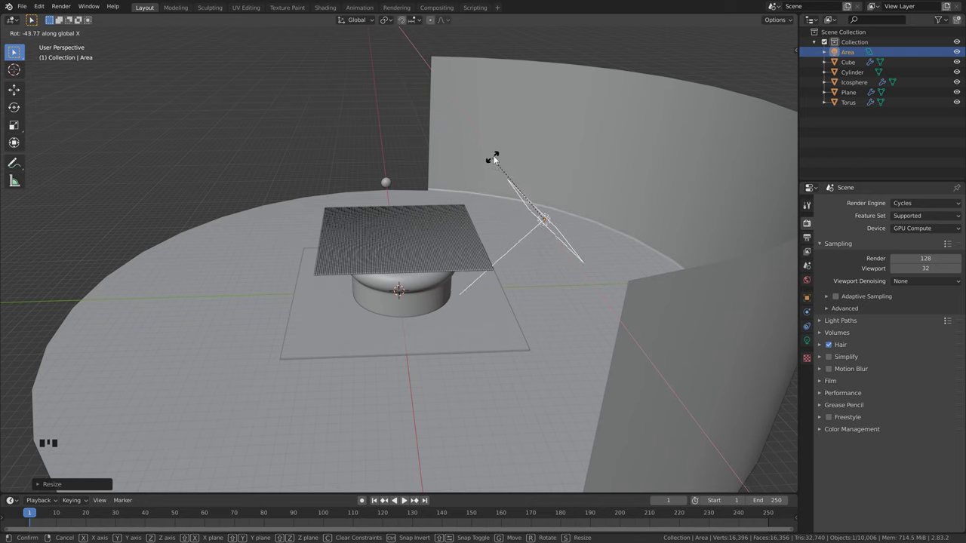
{"action": "left_click", "coordinate": [512, 134]}
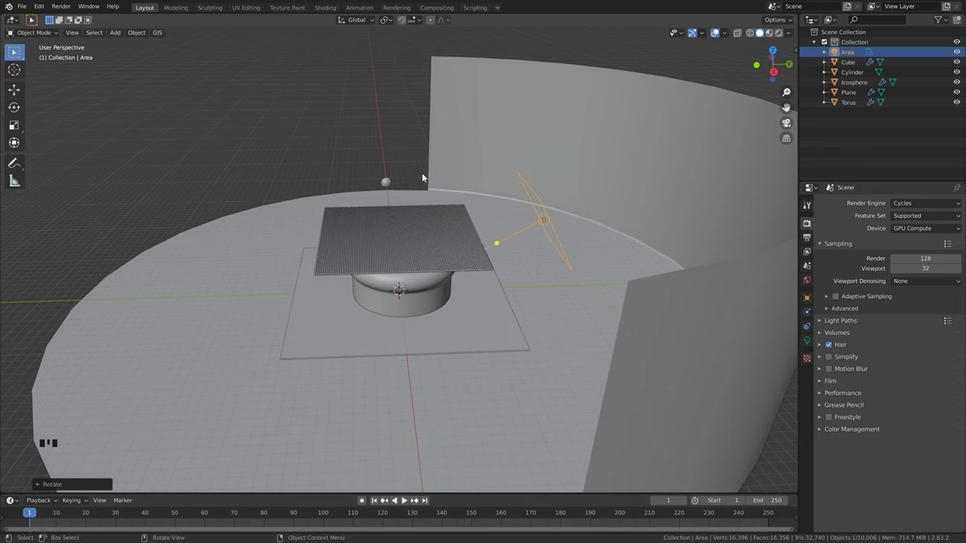
- Duplicate the area light to the left of the torus with its height locked, and rotate the copy about Z to face the centre
{"action": "middle_click_drag", "start_coordinate": [421, 178], "coordinate": [448, 181]}
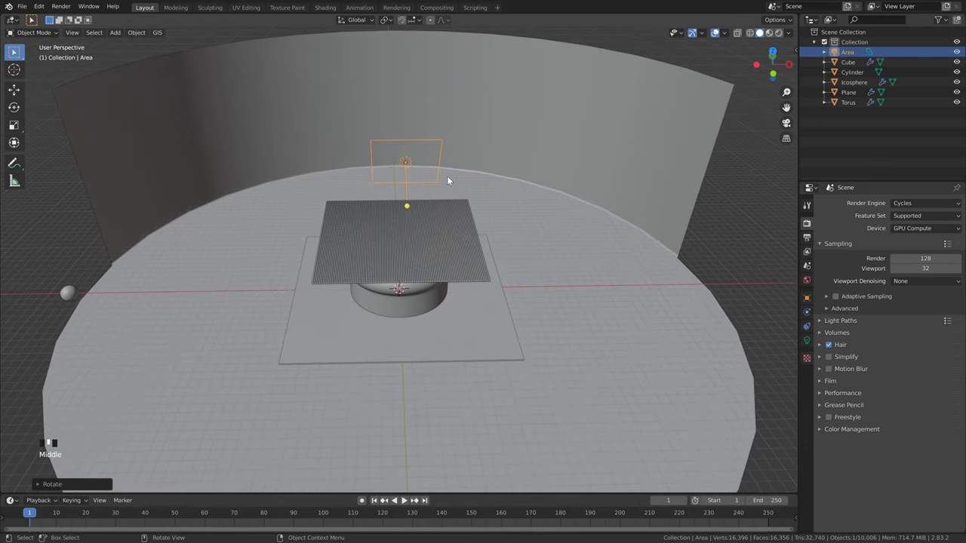
{"action": "key", "text": "shift+d"}
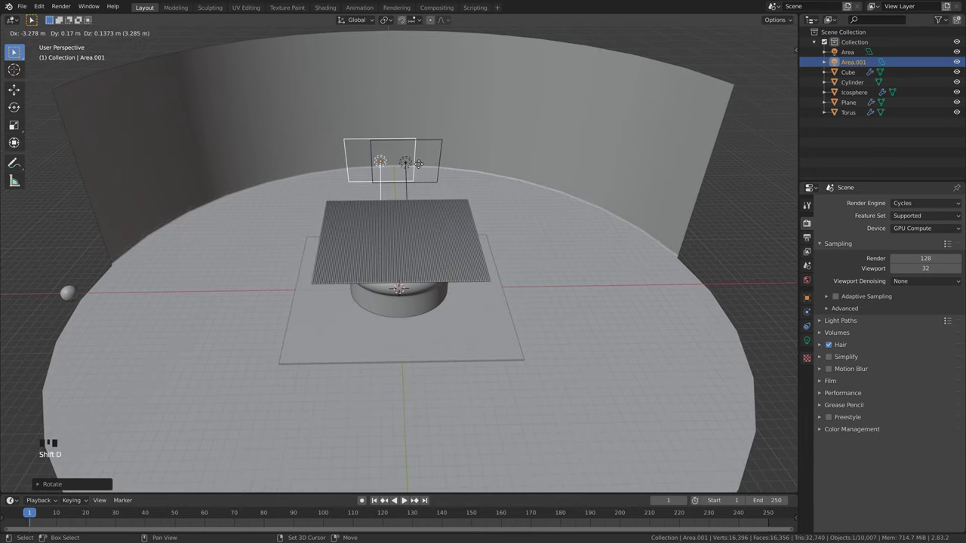
{"action": "key", "text": "shift+z"}
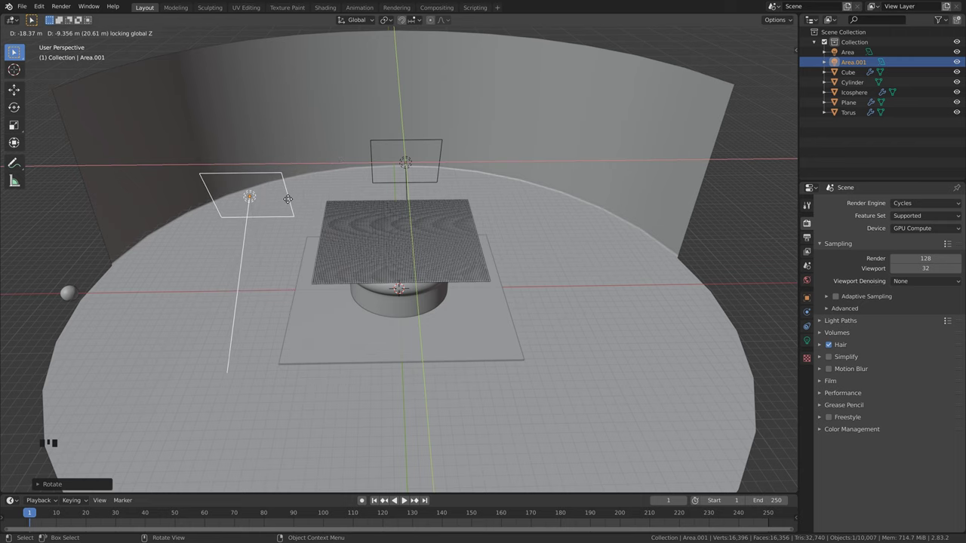
{"action": "left_click", "coordinate": [287, 200]}
{"action": "key", "text": "r"}
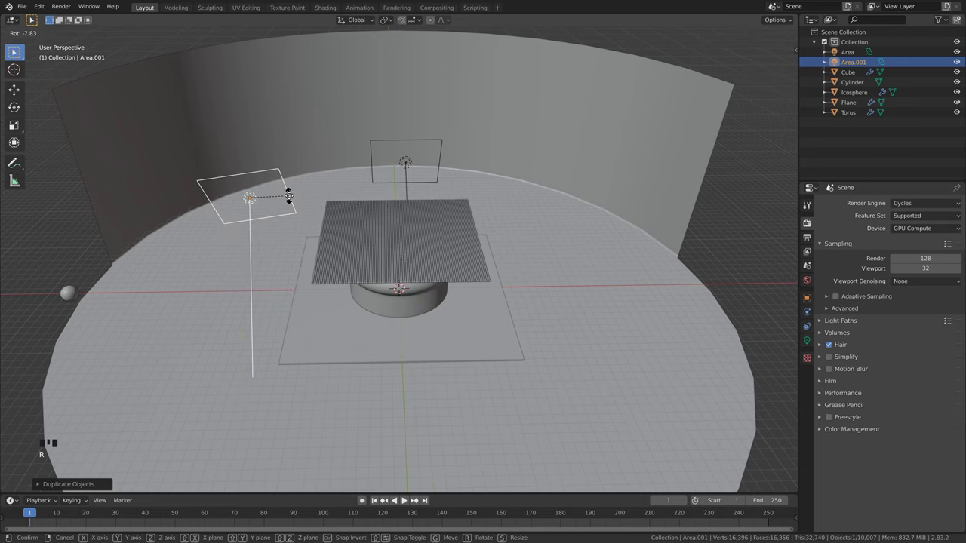
{"action": "key", "text": "z"}
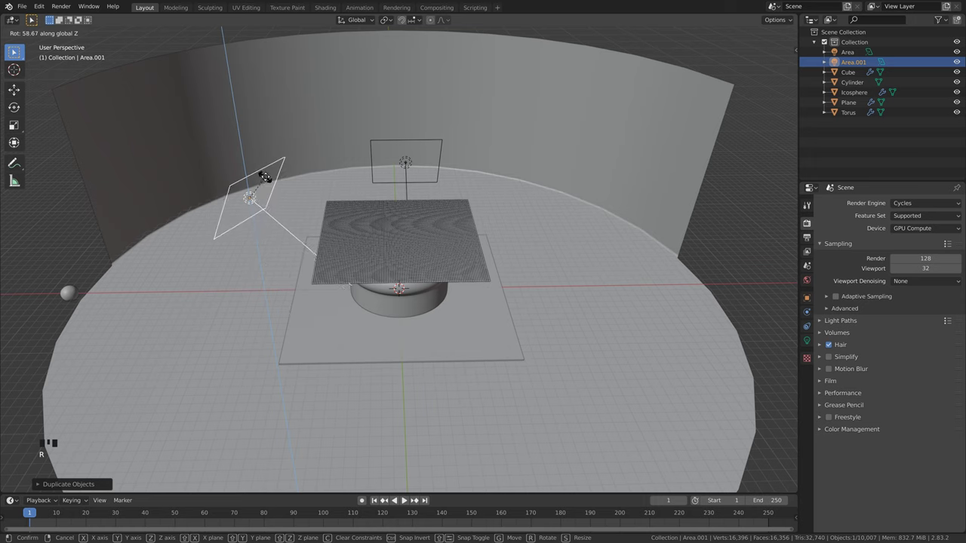
{"action": "left_click", "coordinate": [260, 170]}
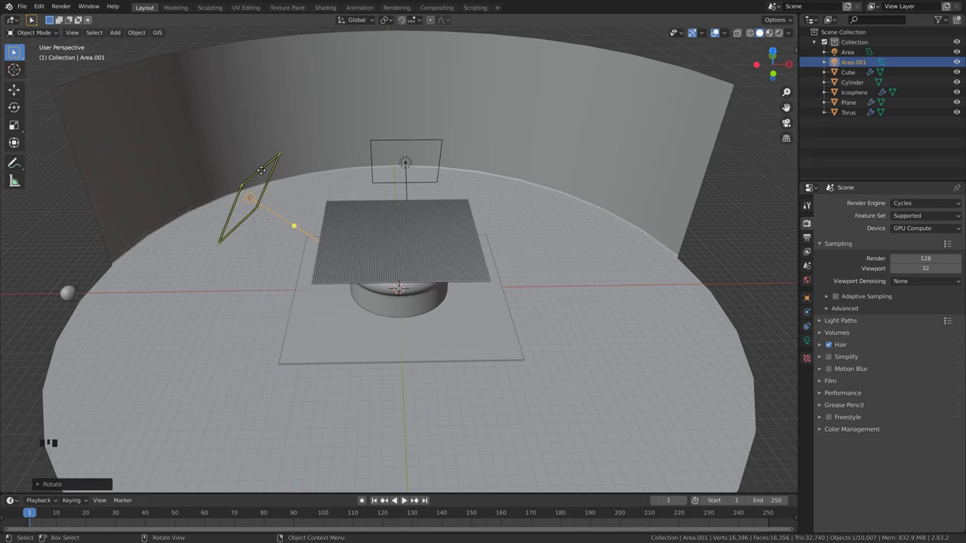
- Duplicate the left area light along X to the opposite side of the torus and rotate the copy about Z to face the centre
{"action": "key", "text": "shift+d"}
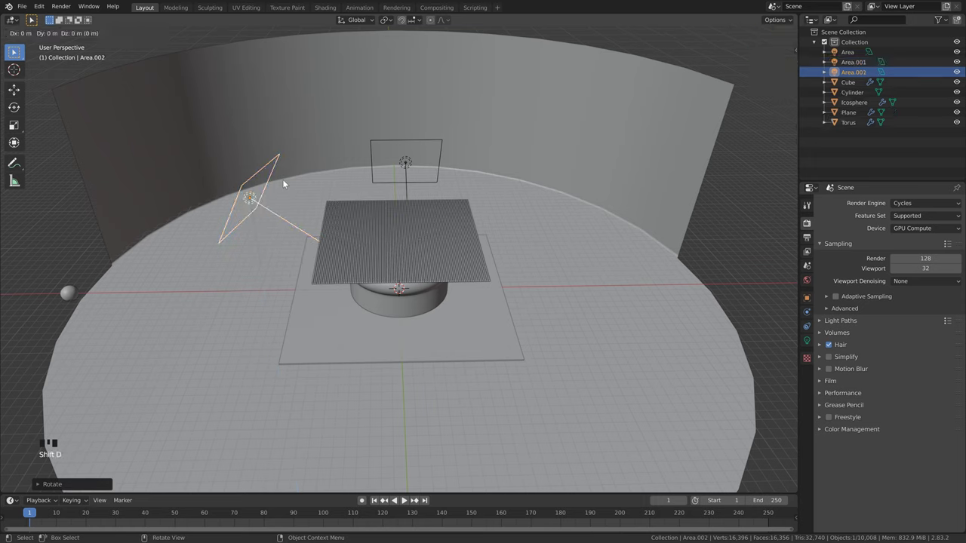
{"action": "key", "text": "x"}
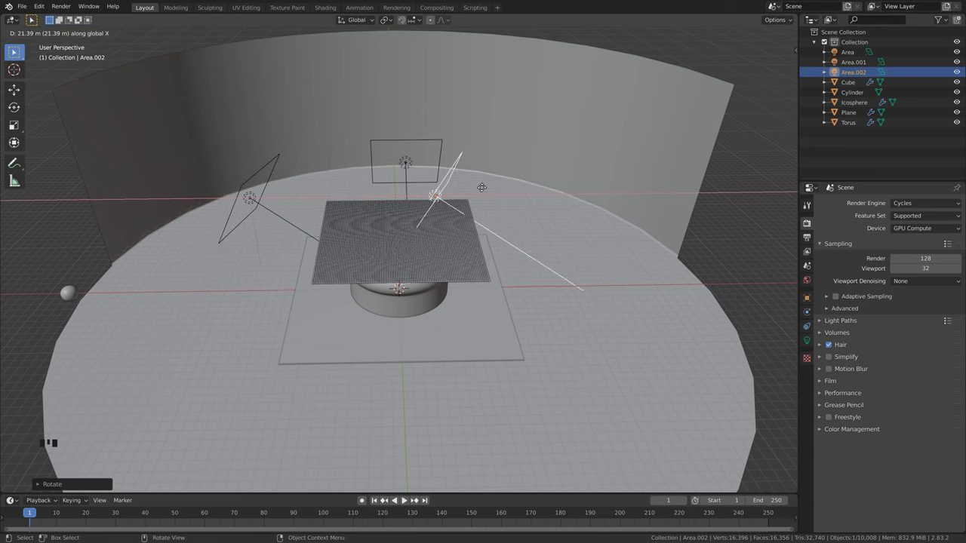
{"action": "left_click", "coordinate": [574, 197]}
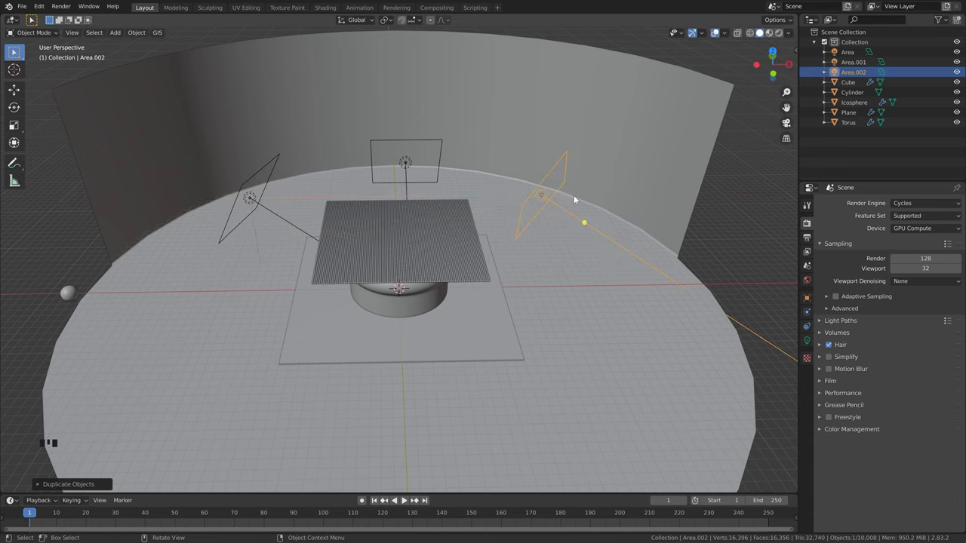
{"action": "key", "text": "r"}
{"action": "key", "text": "z"}
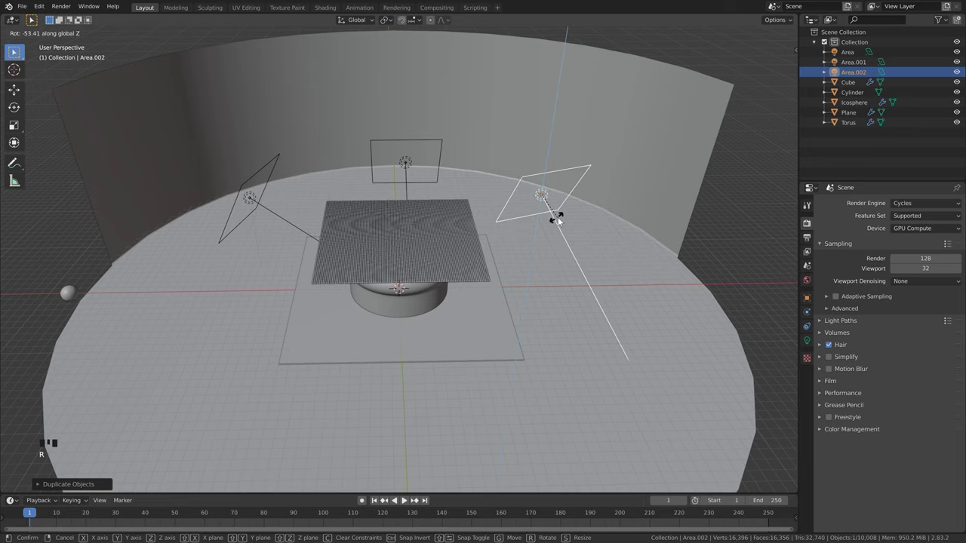
{"action": "left_click", "coordinate": [511, 220]}
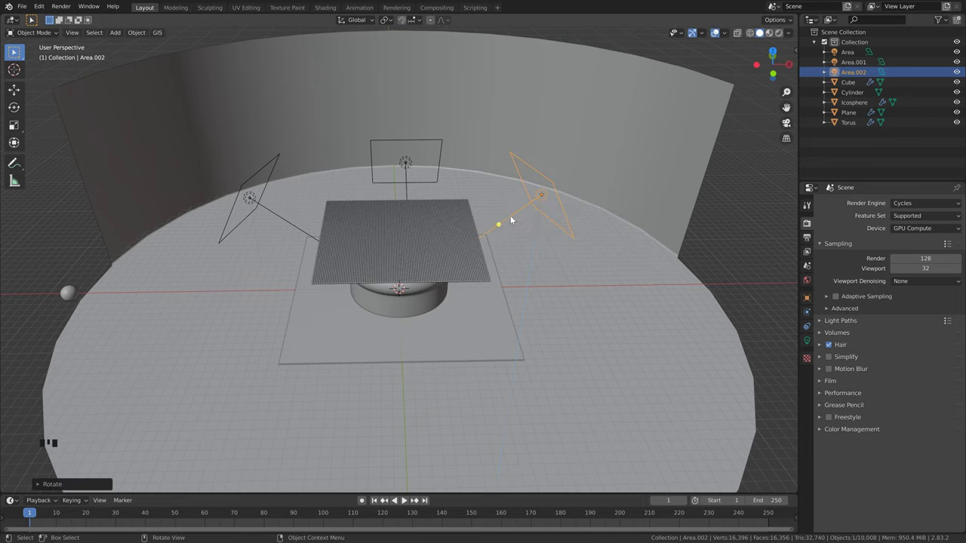
- Switch the viewport to rendered shading with the torus and the three area lights in view
{"action": "middle_click_drag", "start_coordinate": [458, 192], "coordinate": [582, 242]}
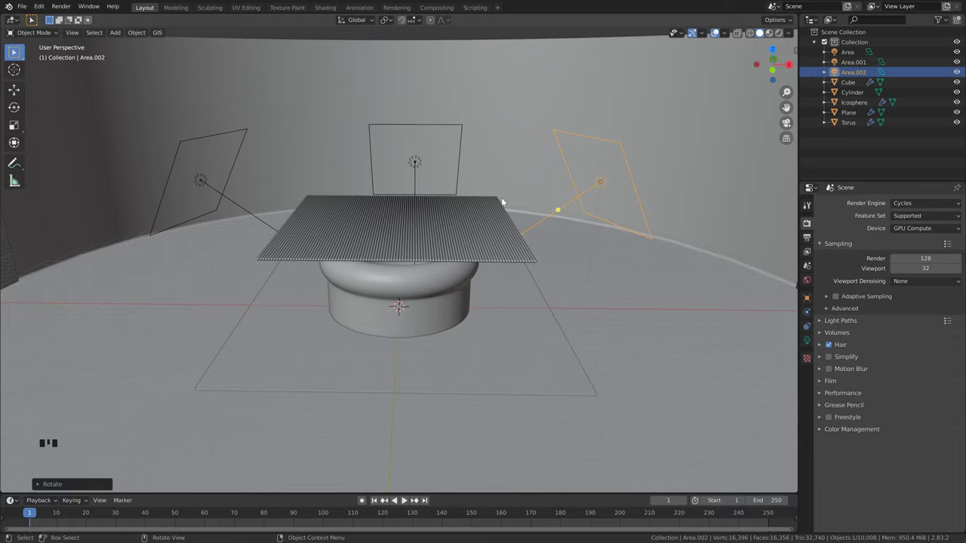
{"action": "middle_click_drag", "start_coordinate": [533, 194], "coordinate": [542, 174]}
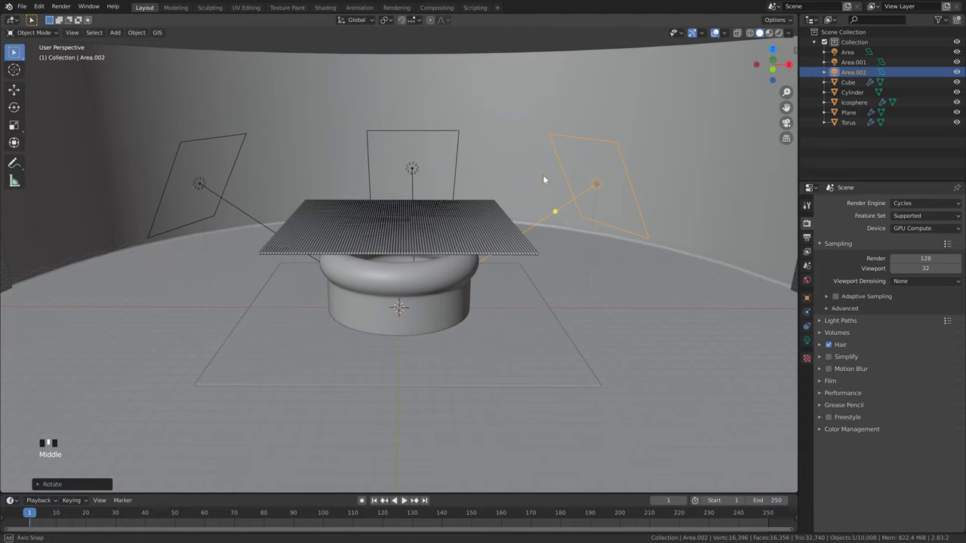
{"action": "left_click", "coordinate": [777, 33]}
{"action": "scroll", "coordinate": [465, 217], "scroll_direction": "up", "scroll_amount": 1}
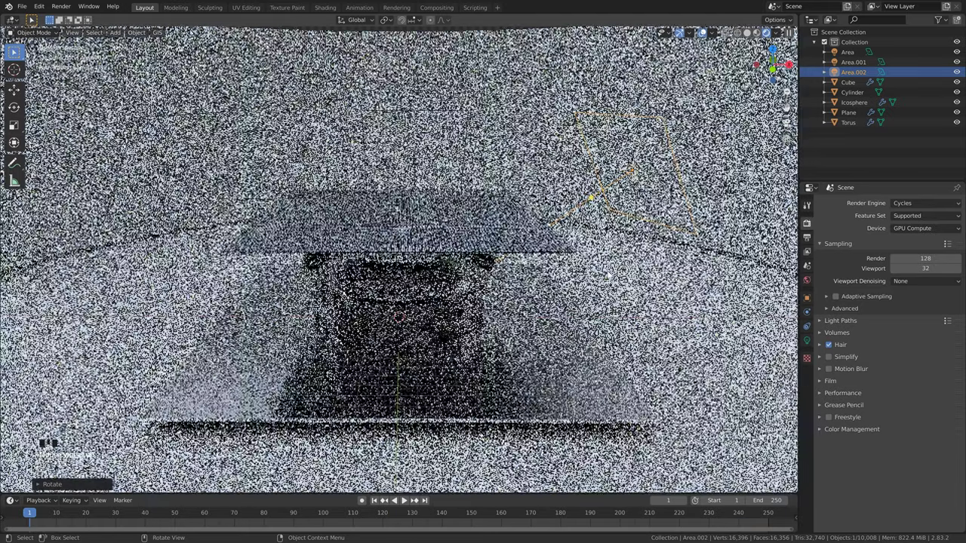
- Set the middle area light's power to 1000 W and its colour to saturated orange
{"action": "left_click", "coordinate": [848, 51]}
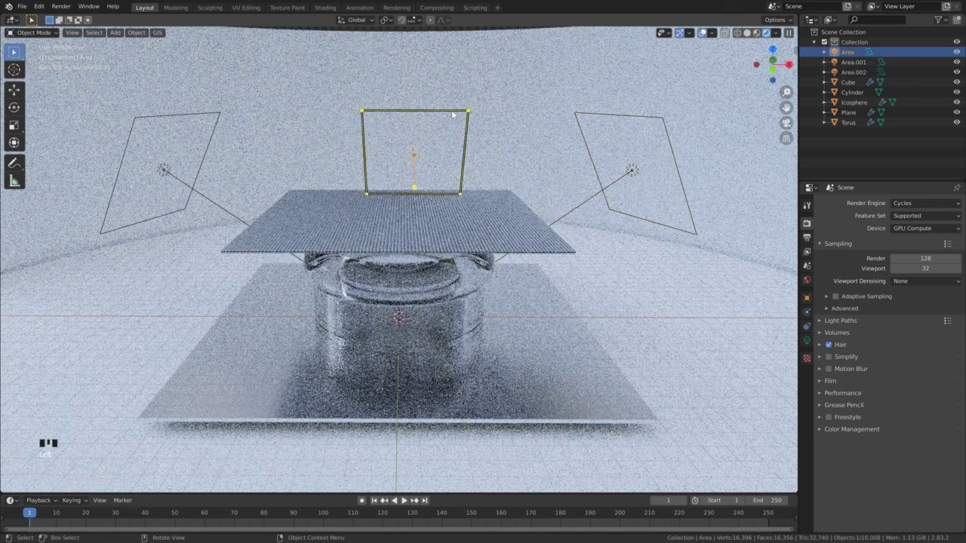
{"action": "left_click", "coordinate": [806, 344]}
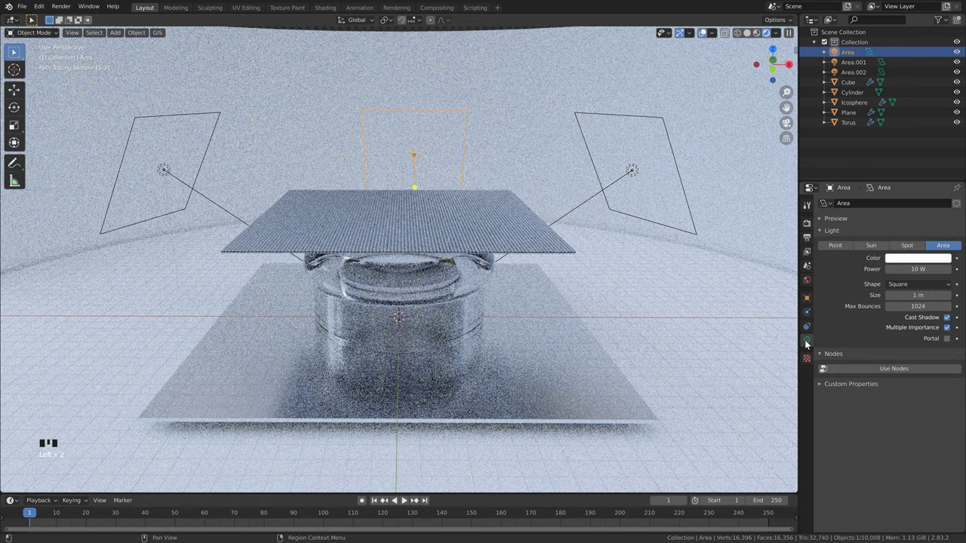
{"action": "left_click", "coordinate": [916, 268]}
{"action": "type", "text": "1000"}
{"action": "key", "text": "Return"}
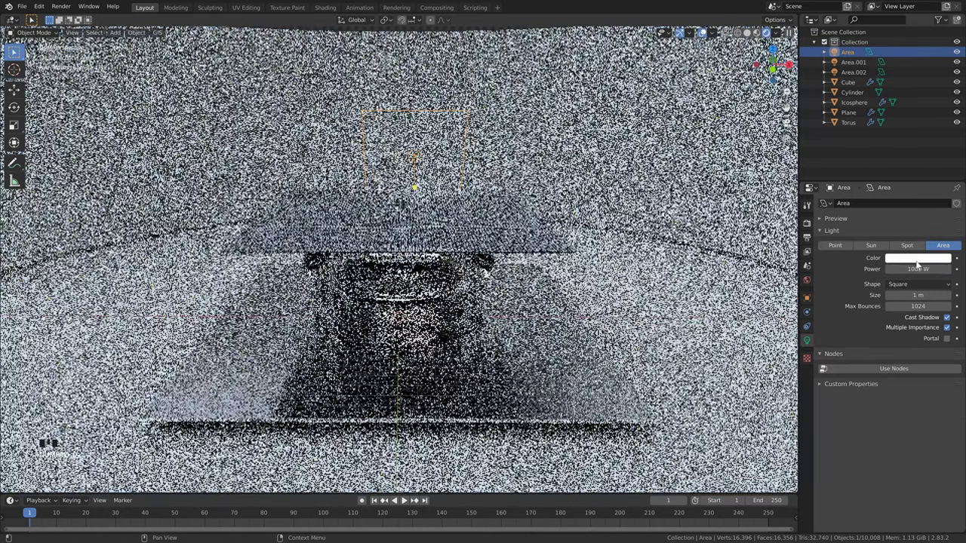
{"action": "left_click", "coordinate": [916, 258]}
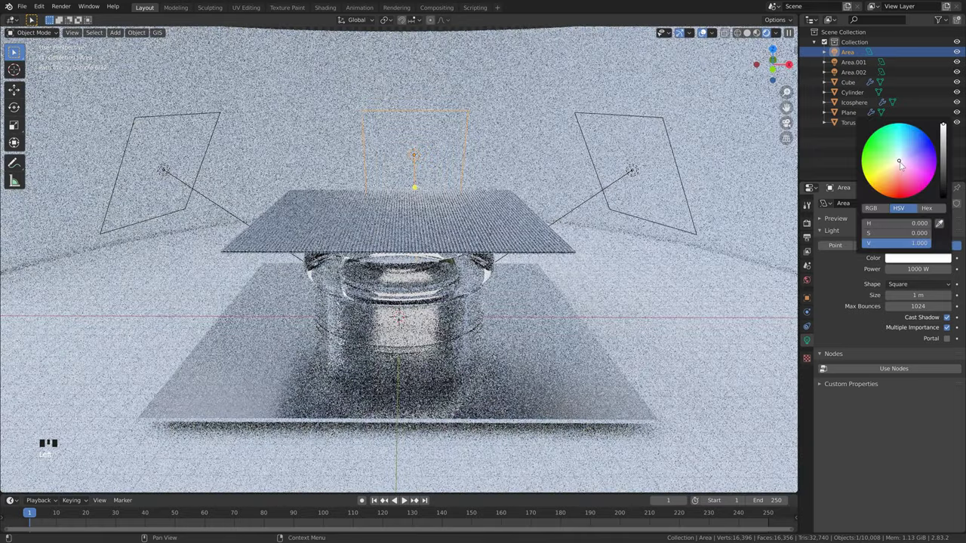
{"action": "mouse_move", "coordinate": [905, 175]}
{"action": "left_mouse_down"}
{"action": "mouse_move", "coordinate": [890, 206]}
{"action": "mouse_move", "coordinate": [876, 209]}
{"action": "left_mouse_up"}
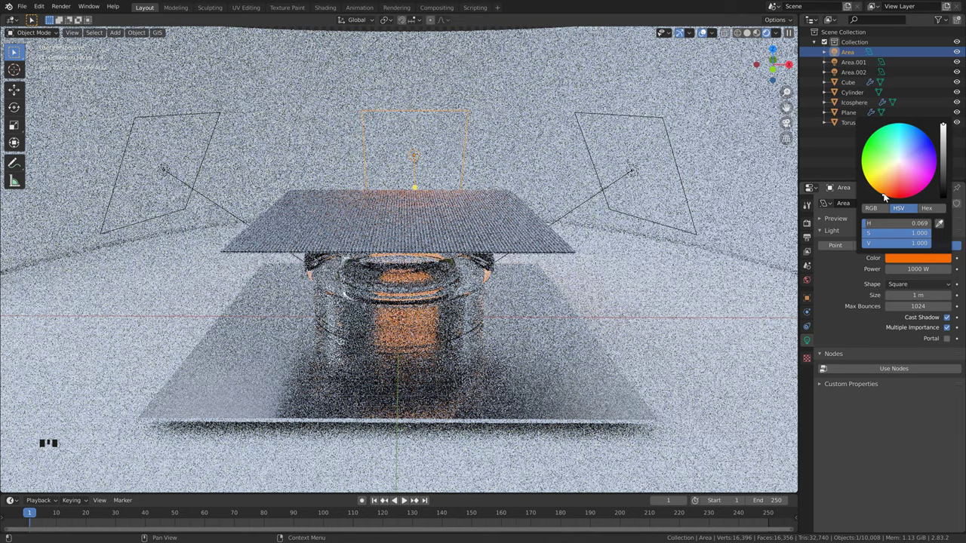
- Set the right area light's power to 100 W and its colour to bright blue
{"action": "left_click", "coordinate": [632, 170]}
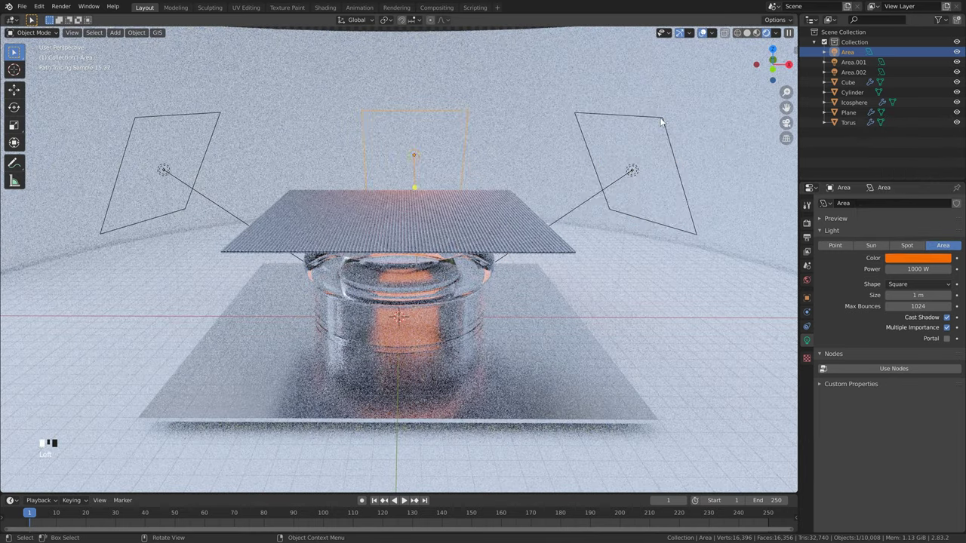
{"action": "left_click", "coordinate": [925, 269]}
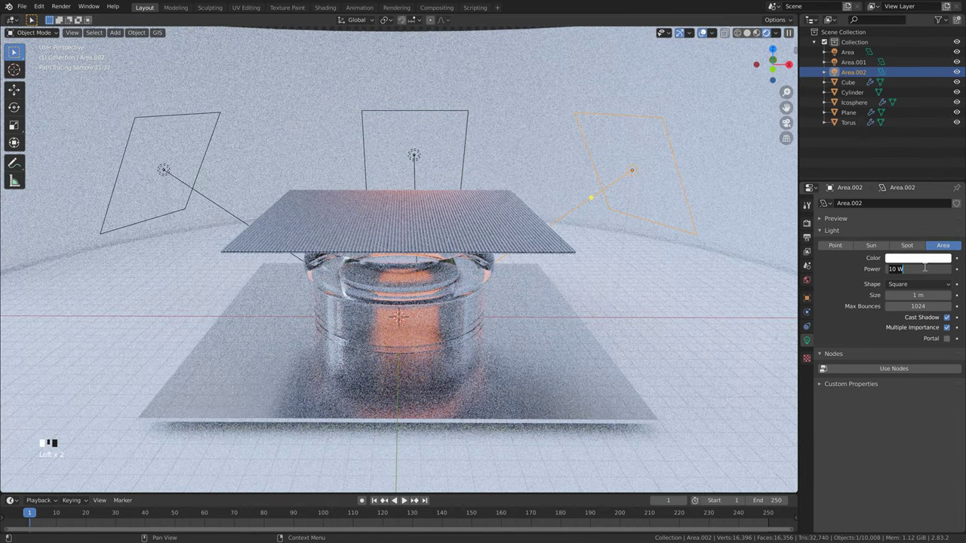
{"action": "type", "text": "100"}
{"action": "key", "text": "Return"}
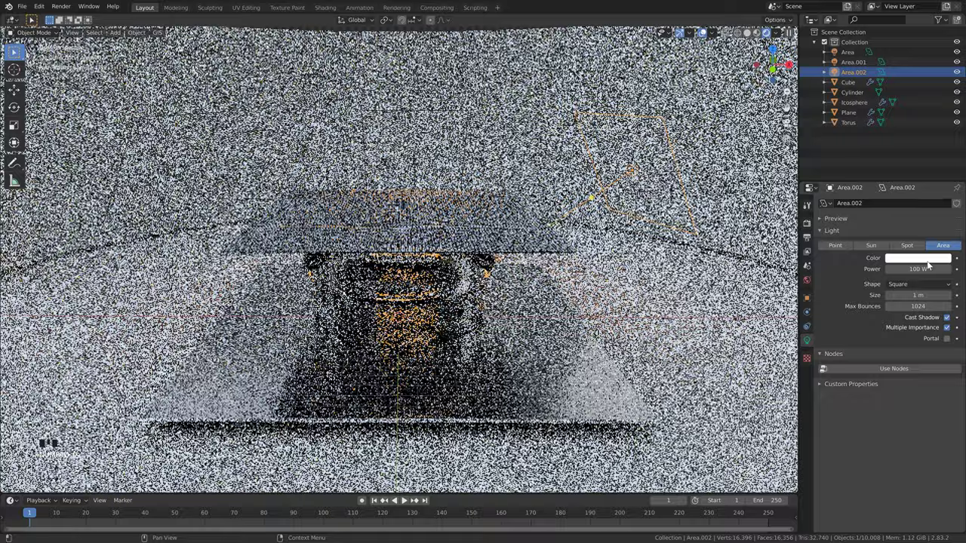
{"action": "left_click", "coordinate": [918, 258]}
{"action": "left_click_drag", "start_coordinate": [905, 143], "coordinate": [910, 131]}
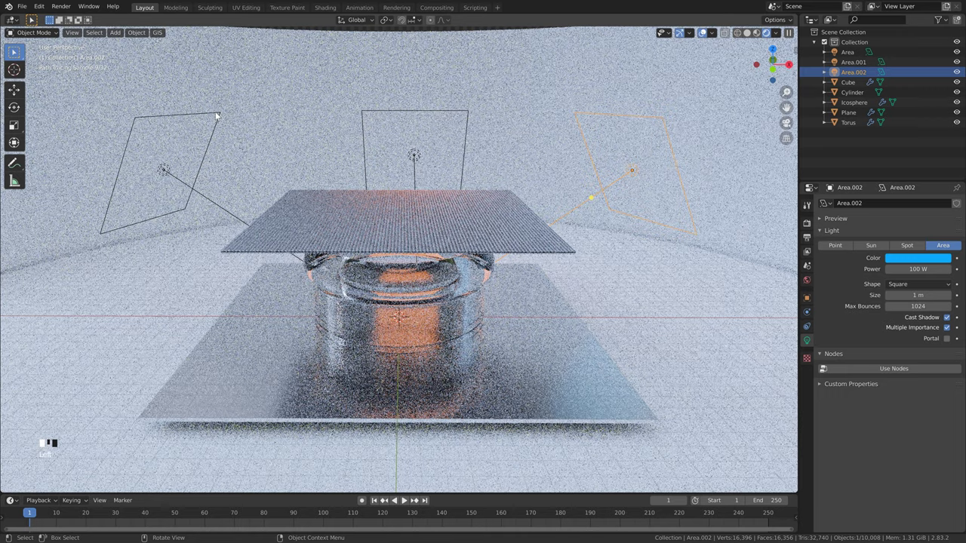
- Set the left area light's power to 1000 W and its colour to bright blue
{"action": "left_click", "coordinate": [853, 62]}
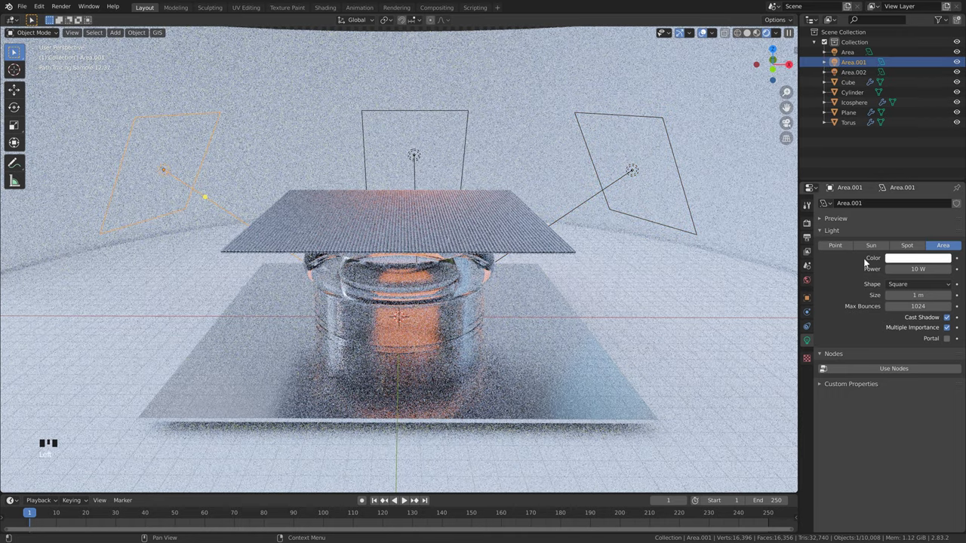
{"action": "double_click", "coordinate": [913, 269]}
{"action": "type", "text": "1000"}
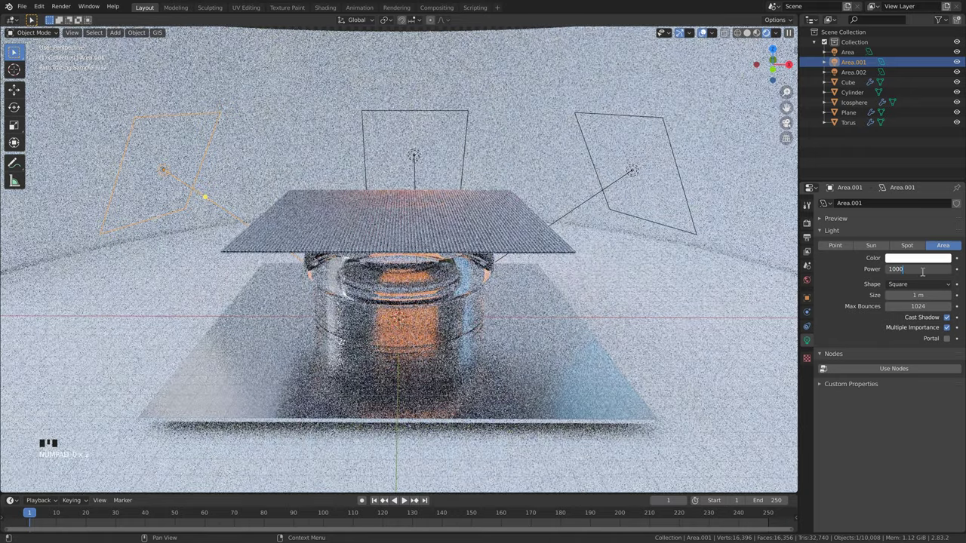
{"action": "left_click", "coordinate": [917, 258]}
{"action": "left_click", "coordinate": [888, 146]}
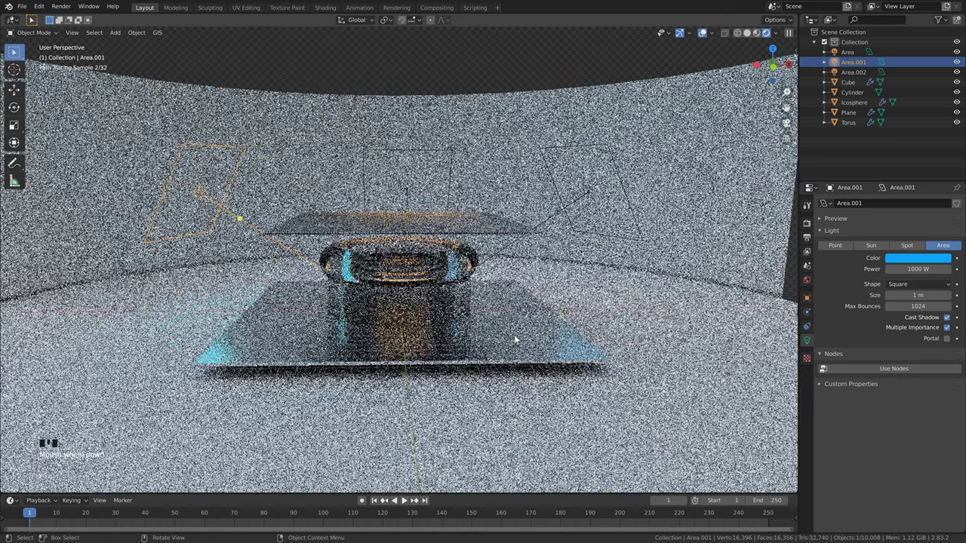
- Add a camera aligned to the current view of the torus and set its focal length to 35 mm
{"action": "key", "text": "shift+a"}
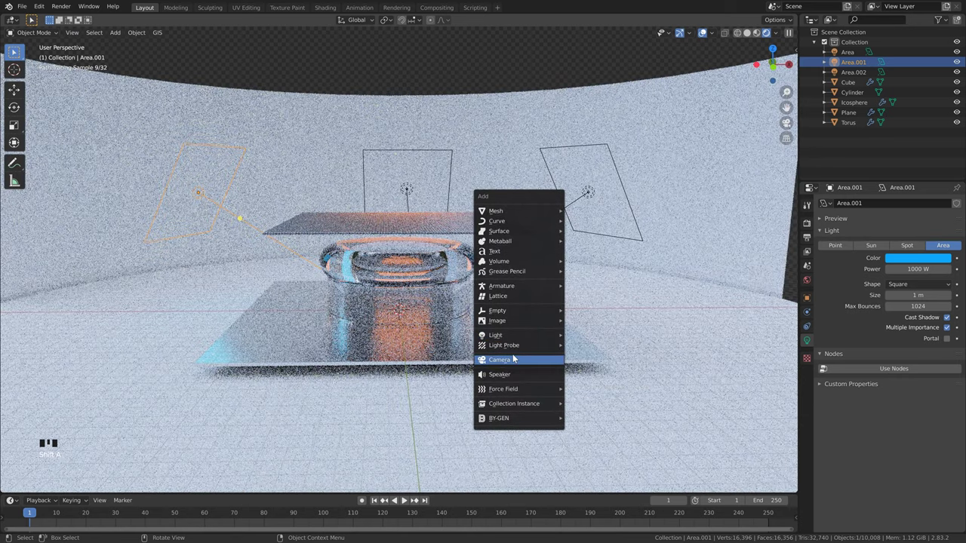
{"action": "left_click", "coordinate": [516, 360]}
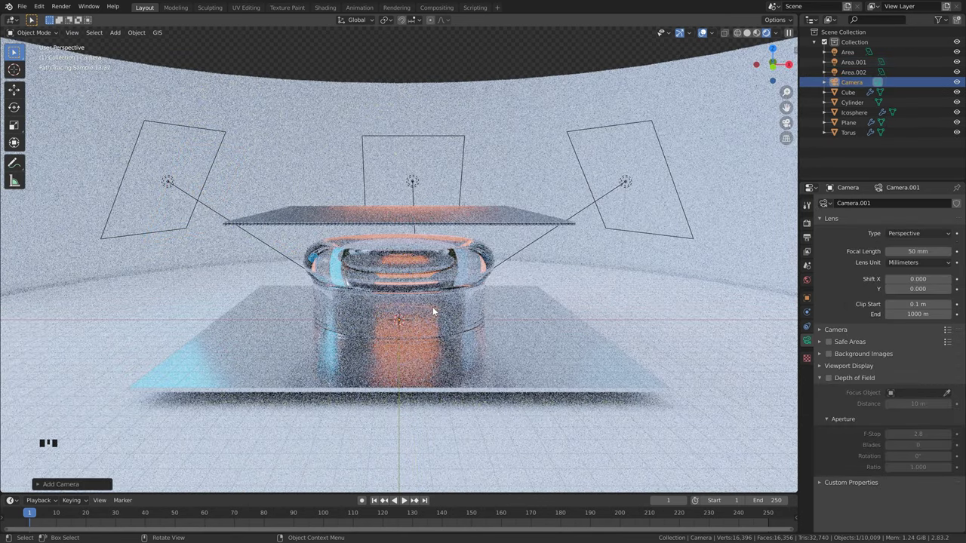
{"action": "key", "text": "ctrl+KP_0"}
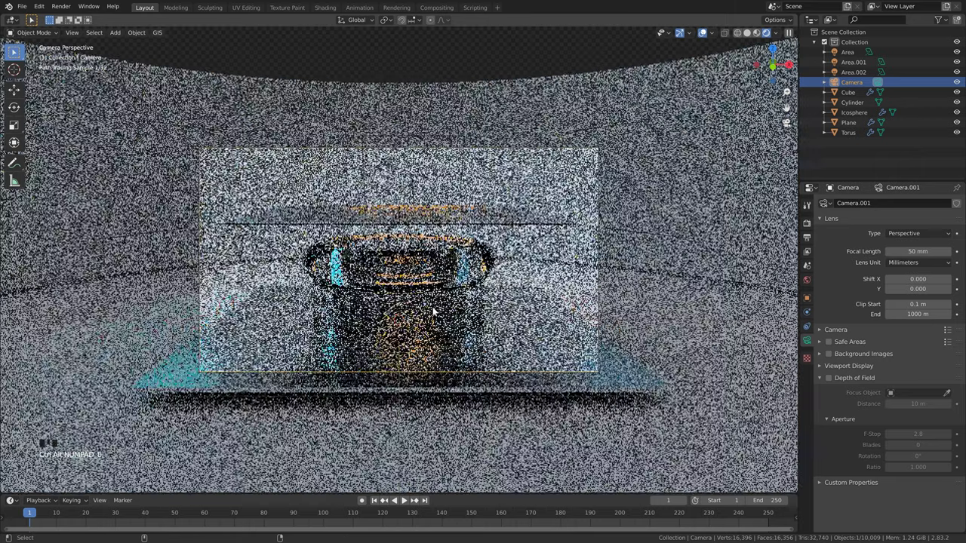
{"action": "left_click", "coordinate": [908, 250]}
{"action": "type", "text": "3"}
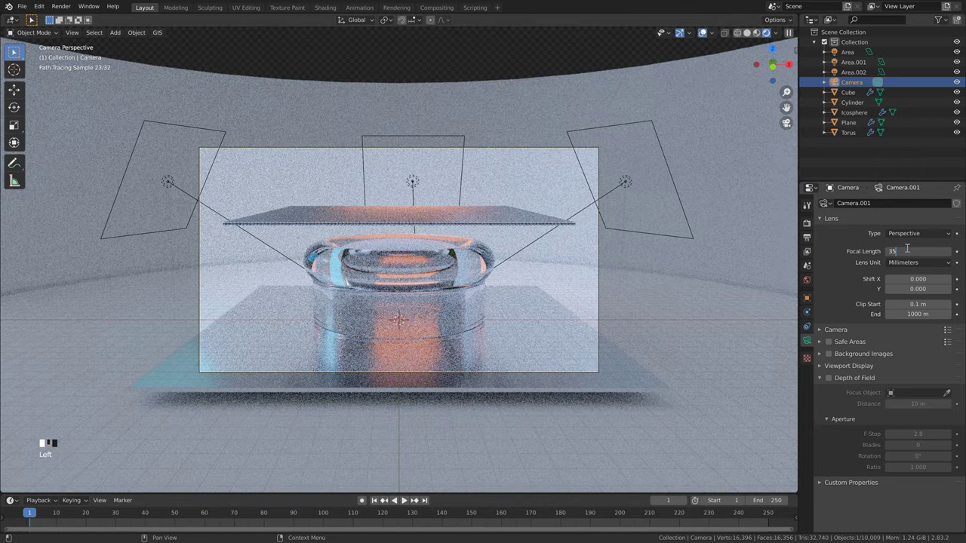
{"action": "type", "text": "5"}
{"action": "key", "text": "Return"}
- Hide the viewport overlays and examine the rendered camera framing
{"action": "left_click", "coordinate": [702, 32]}
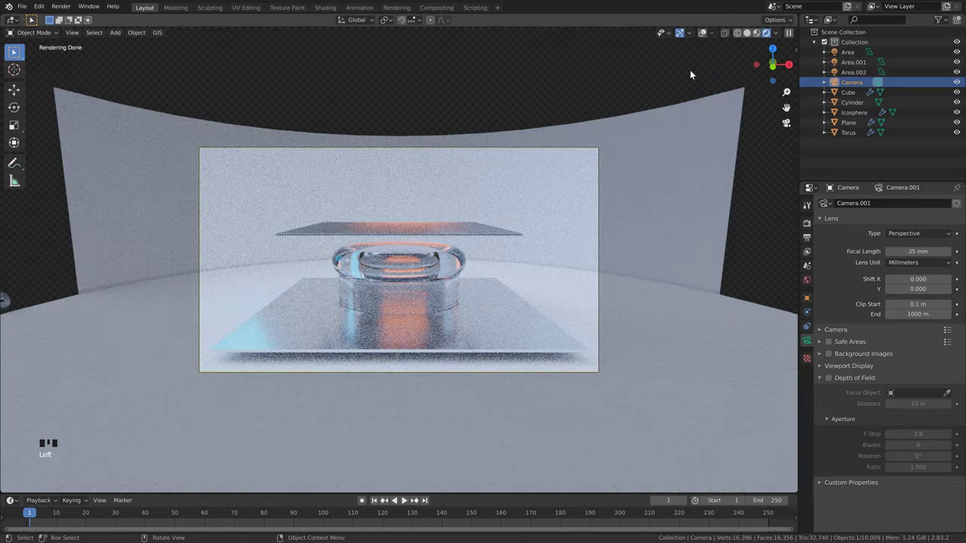
{"action": "scroll", "coordinate": [689, 74], "scroll_direction": "up", "scroll_amount": 4}
{"action": "scroll", "coordinate": [459, 101], "scroll_direction": "down", "scroll_amount": 1}
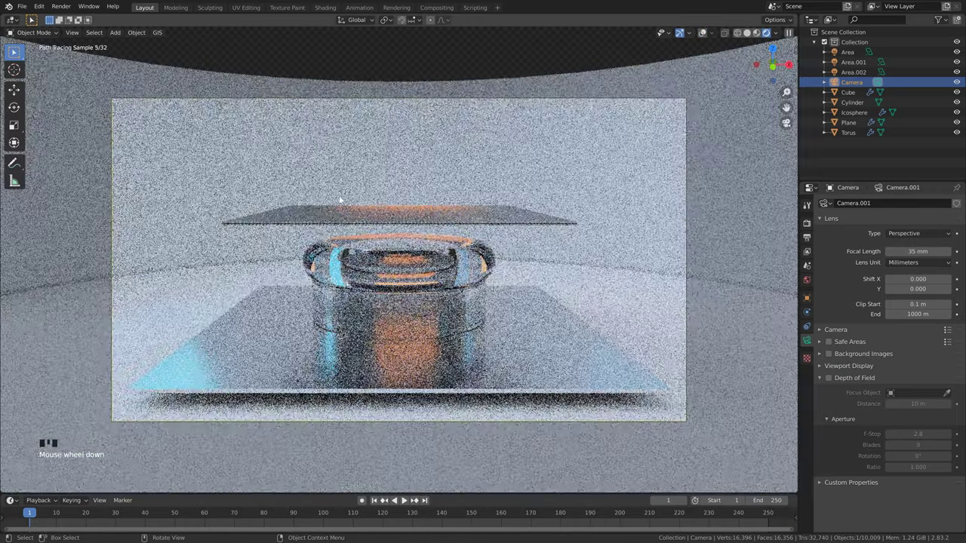
{"action": "scroll", "coordinate": [399, 212], "scroll_direction": "down", "scroll_amount": 1}
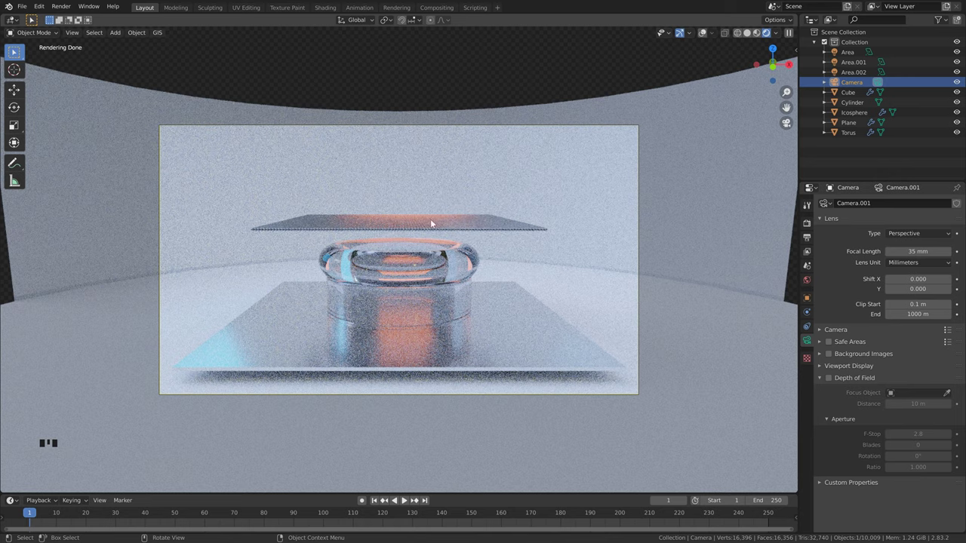
- Switch the viewport to solid shading, leave the camera view and show the overlays again
{"action": "left_click", "coordinate": [746, 33]}
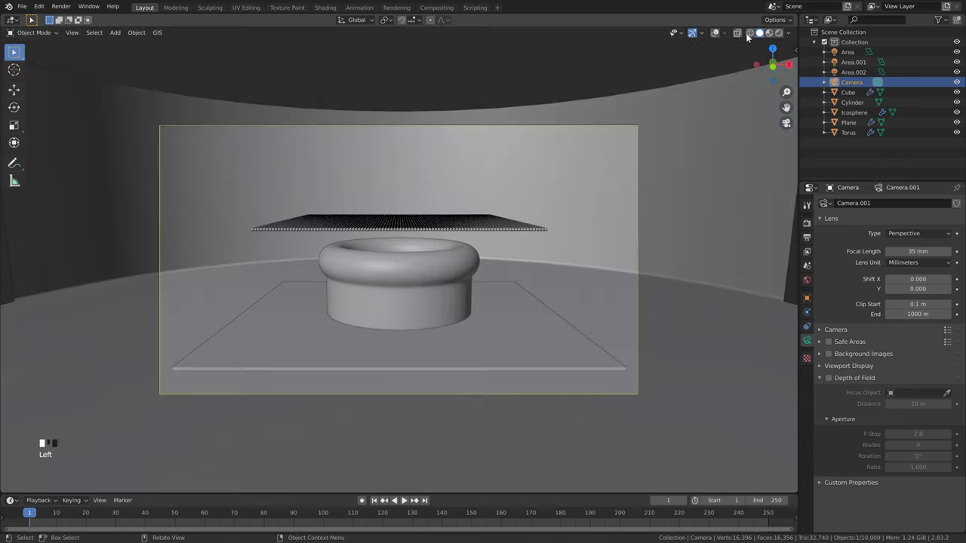
{"action": "middle_click_drag", "start_coordinate": [463, 222], "coordinate": [478, 218]}
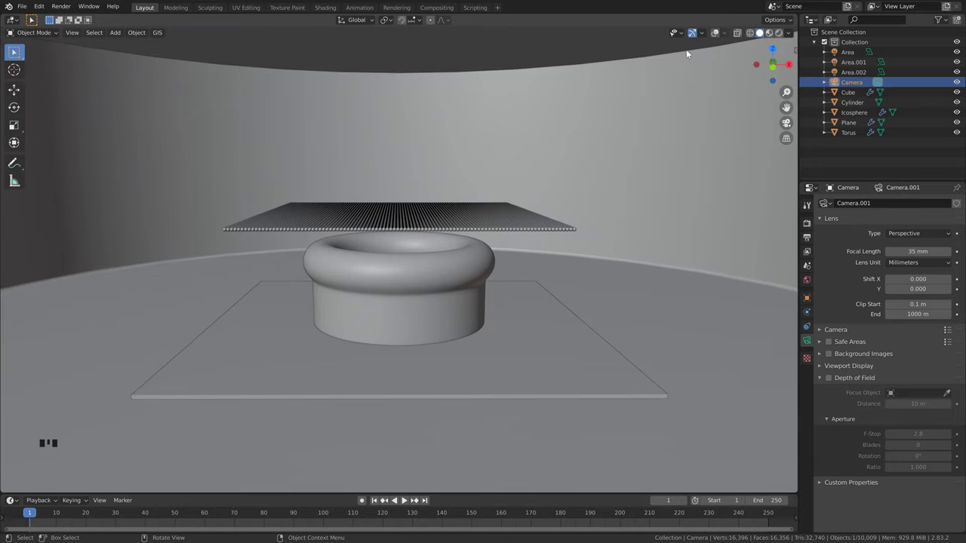
{"action": "left_click", "coordinate": [714, 34]}
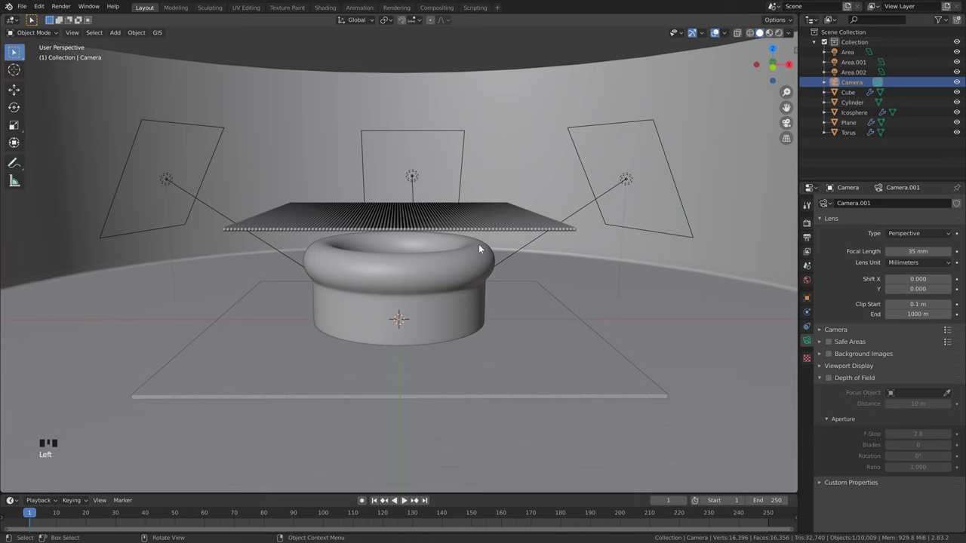
{"action": "scroll", "coordinate": [480, 246], "scroll_direction": "down", "scroll_amount": 2}
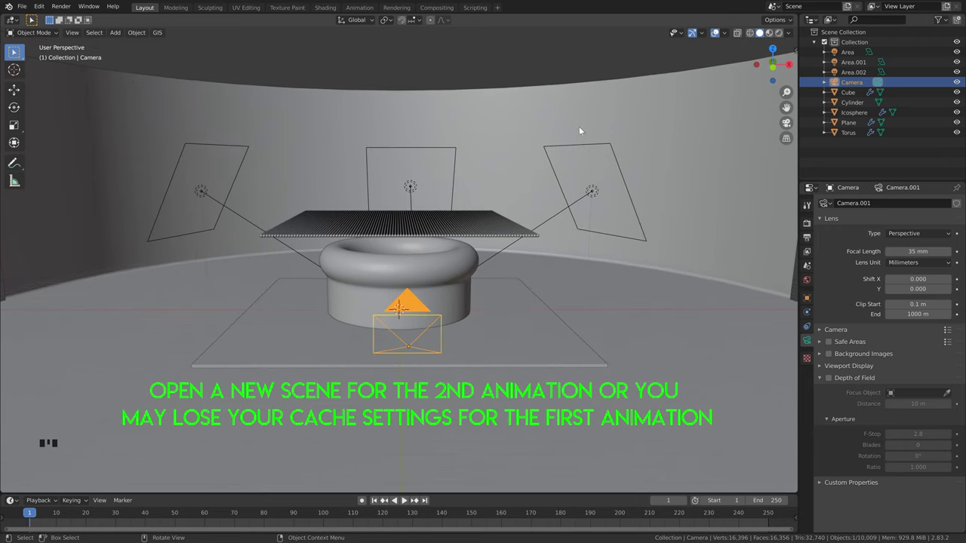
- Show the disable-in-viewports toggles in the outliner and disable the camera, plane and torus
{"action": "left_click", "coordinate": [938, 20]}
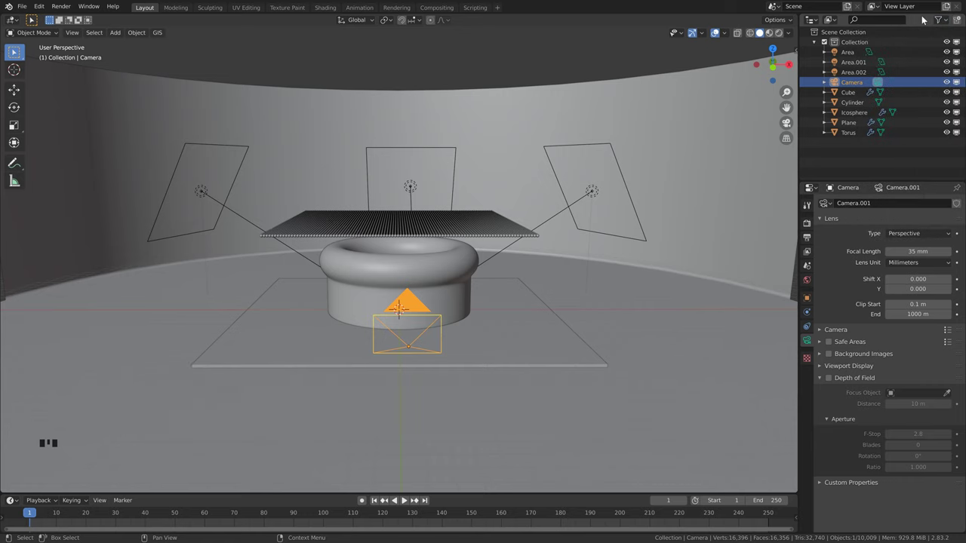
{"action": "left_click", "coordinate": [956, 83]}
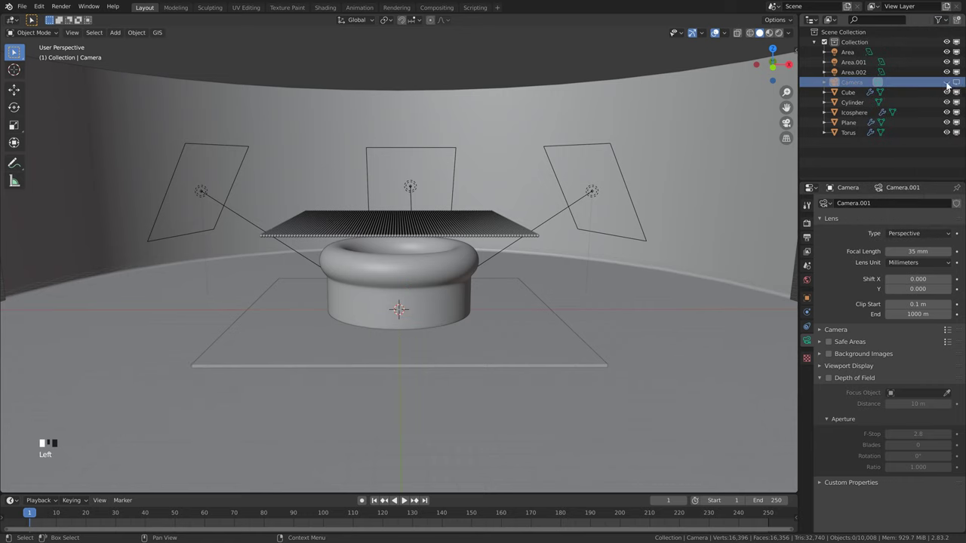
{"action": "left_click", "coordinate": [956, 123]}
{"action": "left_click", "coordinate": [956, 133]}
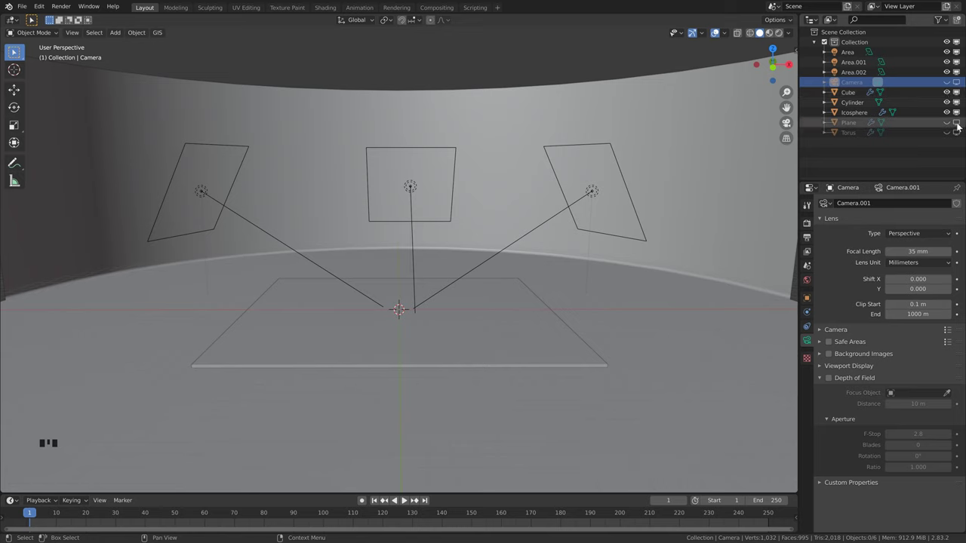
- Add a mesh circle at the origin and move it 10 m up along Z
{"action": "scroll", "coordinate": [421, 303], "scroll_direction": "up", "scroll_amount": 2}
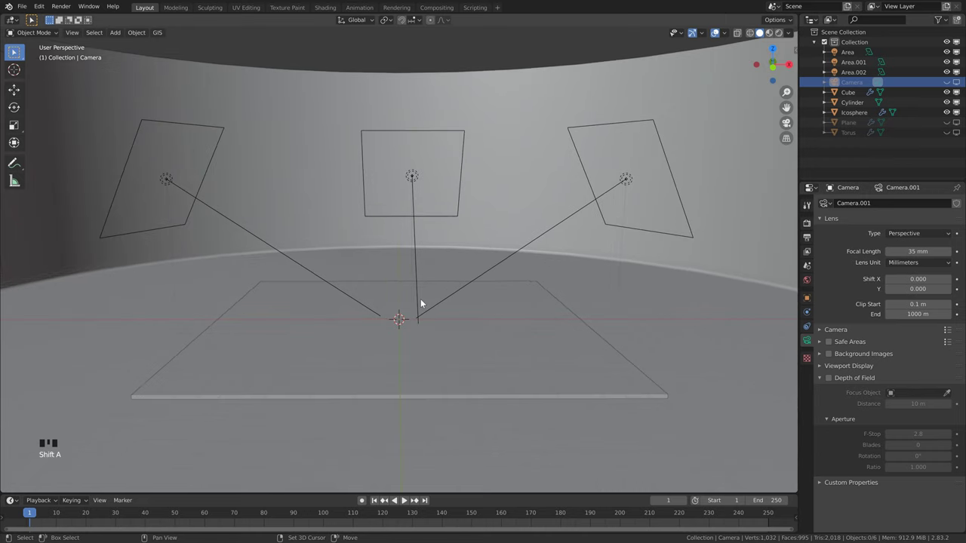
{"action": "key", "text": "shift+a"}
{"action": "mouse_move", "coordinate": [439, 151]}
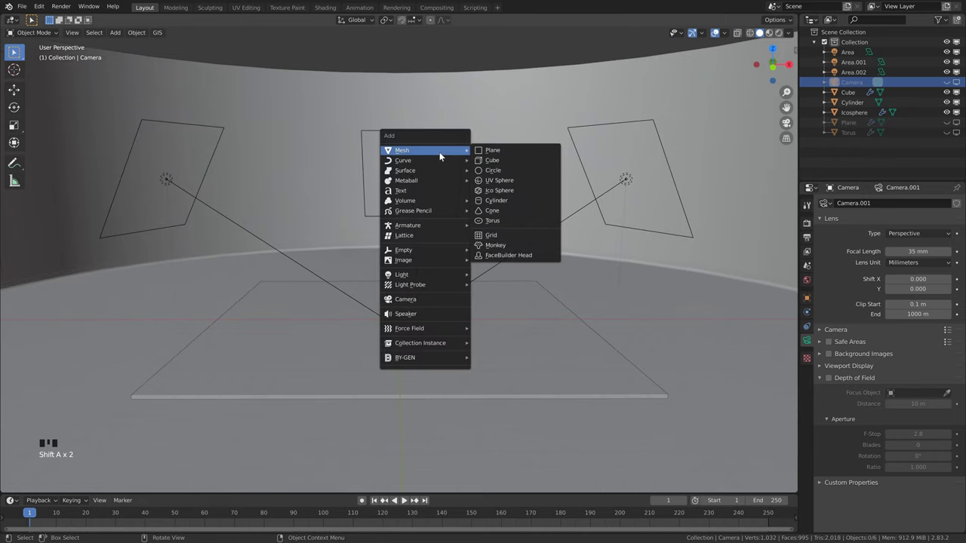
{"action": "left_click", "coordinate": [501, 170]}
{"action": "key", "text": "g"}
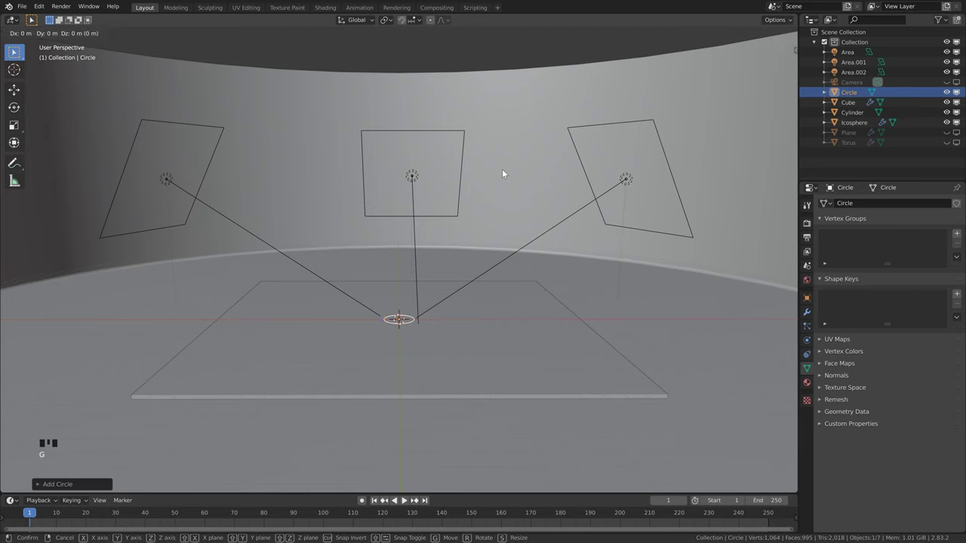
{"action": "type", "text": "z"}
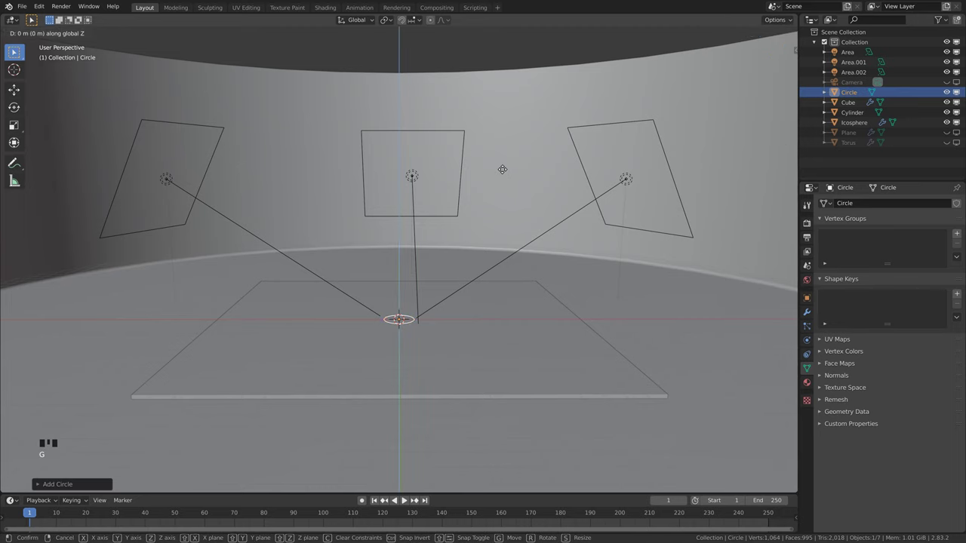
{"action": "type", "text": "10"}
{"action": "key", "text": "Return"}
- Fill the whole circle outline with a face in Edit Mode
{"action": "key", "text": "KP_Decimal"}
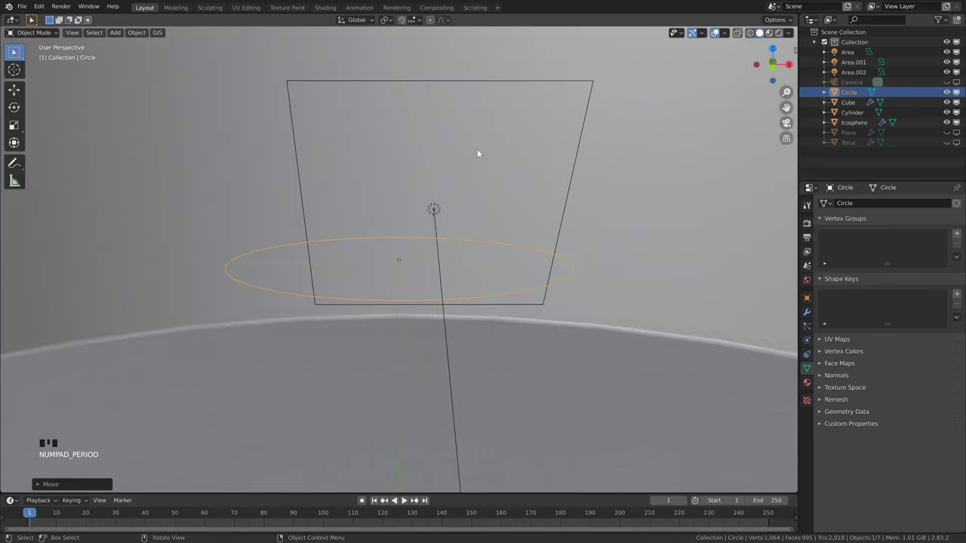
{"action": "scroll", "coordinate": [478, 162], "scroll_direction": "down", "scroll_amount": 2}
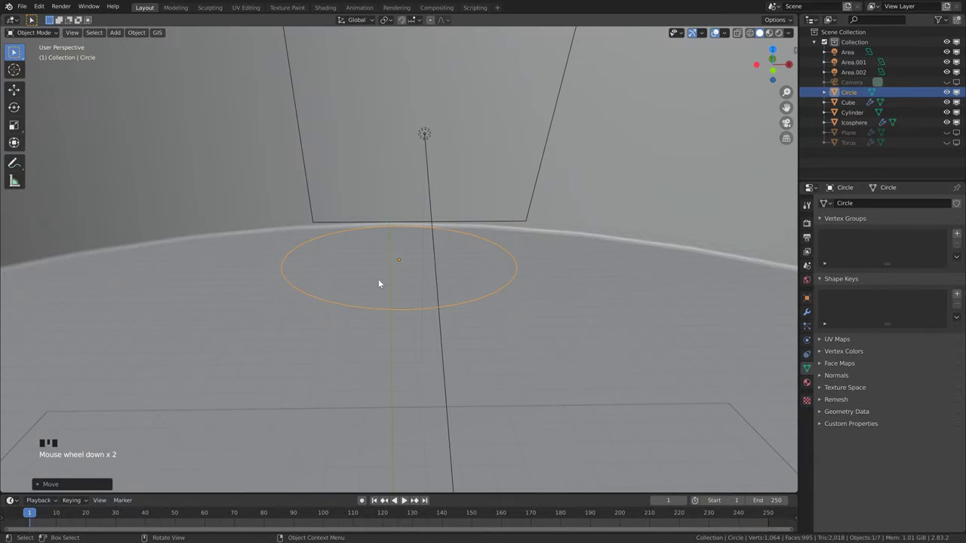
{"action": "scroll", "coordinate": [392, 278], "scroll_direction": "down", "scroll_amount": 2}
{"action": "key", "text": "Tab"}
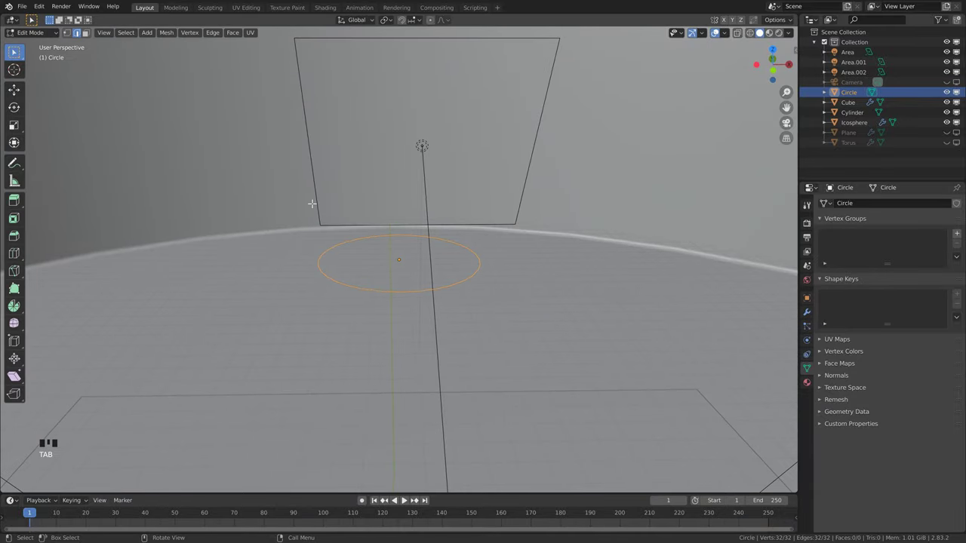
{"action": "left_click", "coordinate": [37, 33]}
{"action": "left_click", "coordinate": [36, 33]}
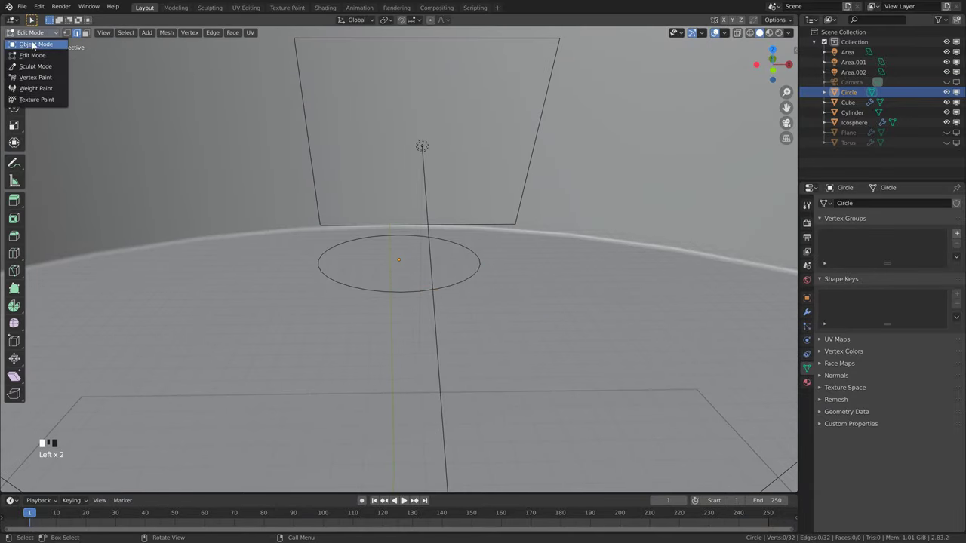
{"action": "key", "text": "a"}
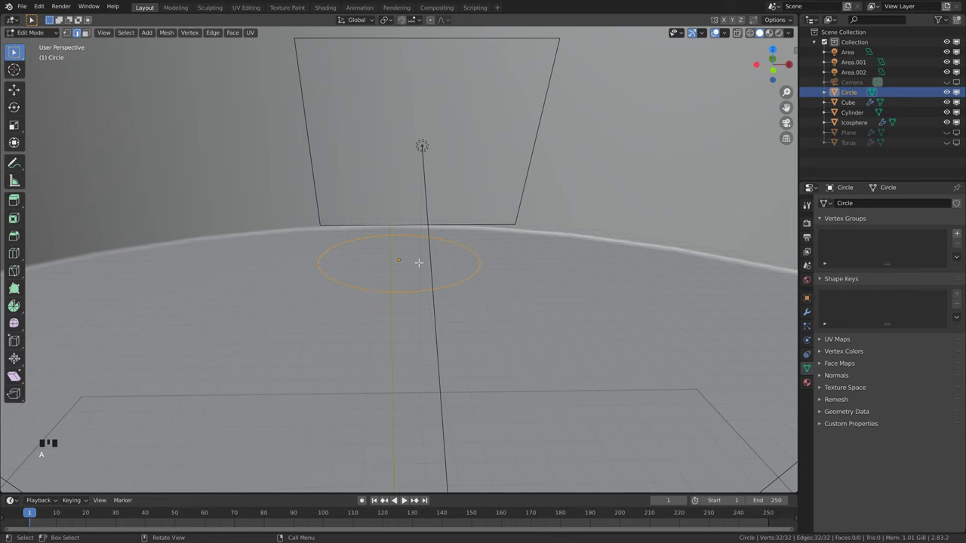
{"action": "key", "text": "f"}
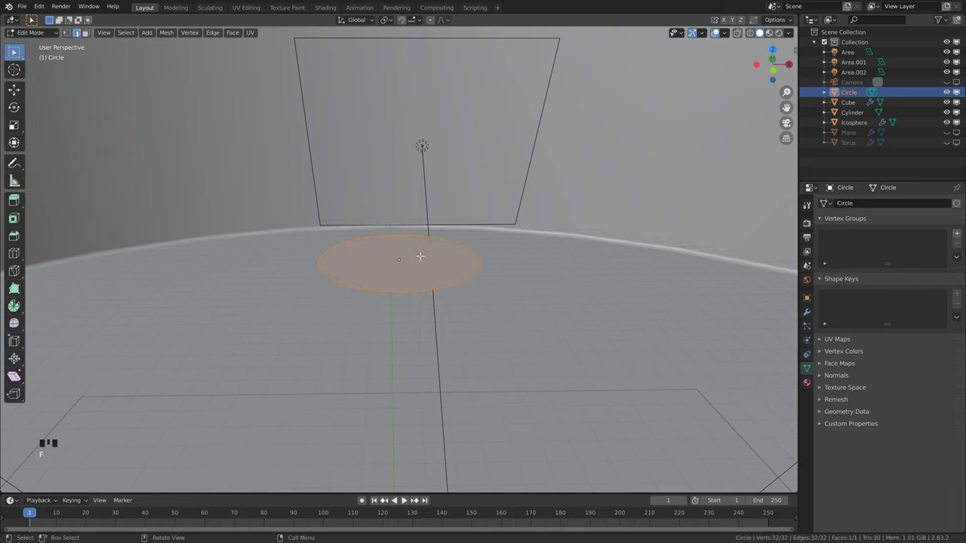
- Inset the circle's face four times in succession to build concentric rings down to a tiny centre face
{"action": "middle_click_drag", "start_coordinate": [420, 256], "coordinate": [404, 237]}
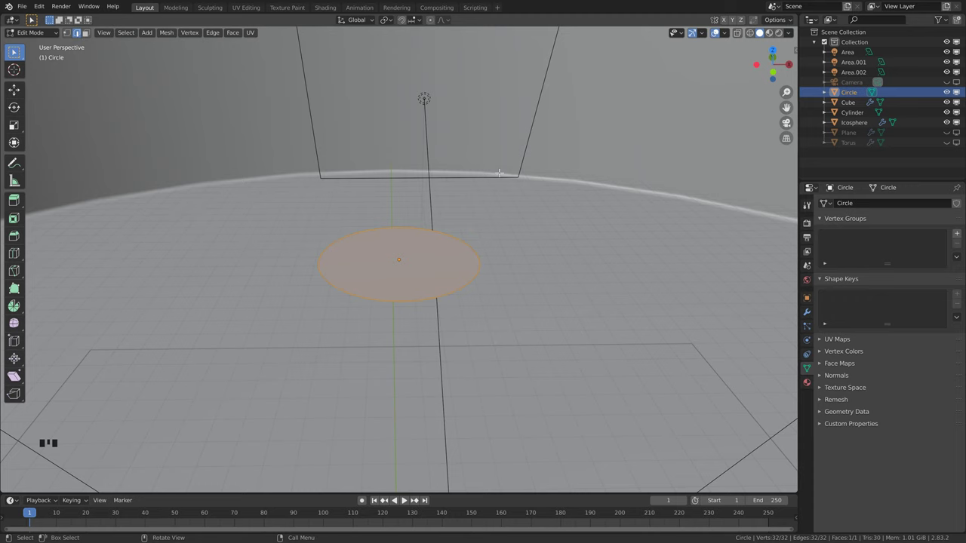
{"action": "key", "text": "i"}
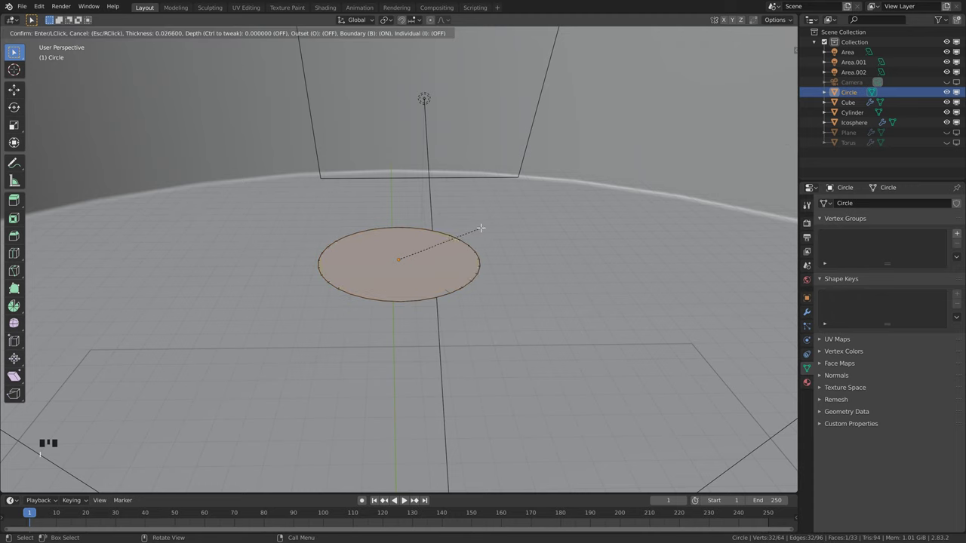
{"action": "left_click", "coordinate": [476, 229]}
{"action": "key", "text": "i"}
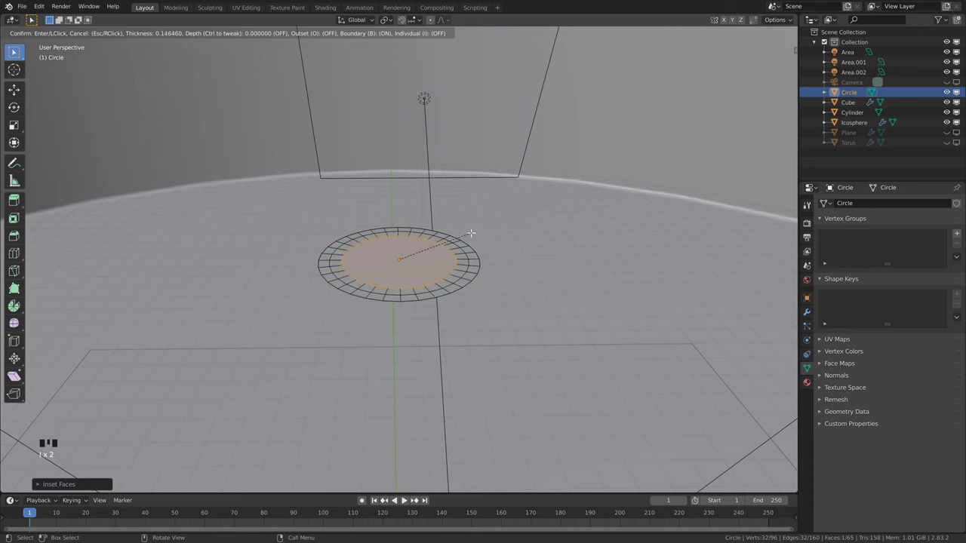
{"action": "left_click", "coordinate": [460, 238]}
{"action": "key", "text": "i"}
{"action": "left_click", "coordinate": [459, 239]}
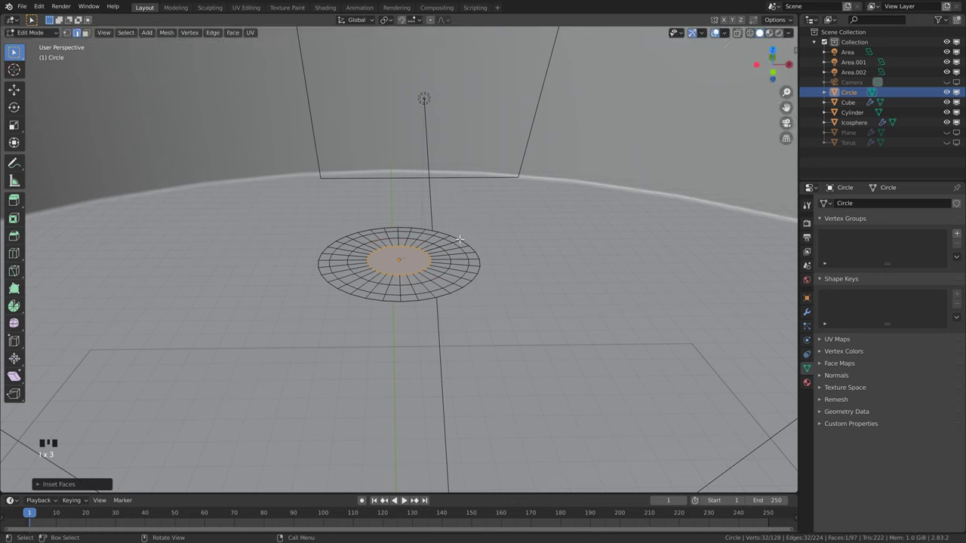
{"action": "key", "text": "i"}
{"action": "left_click", "coordinate": [450, 251]}
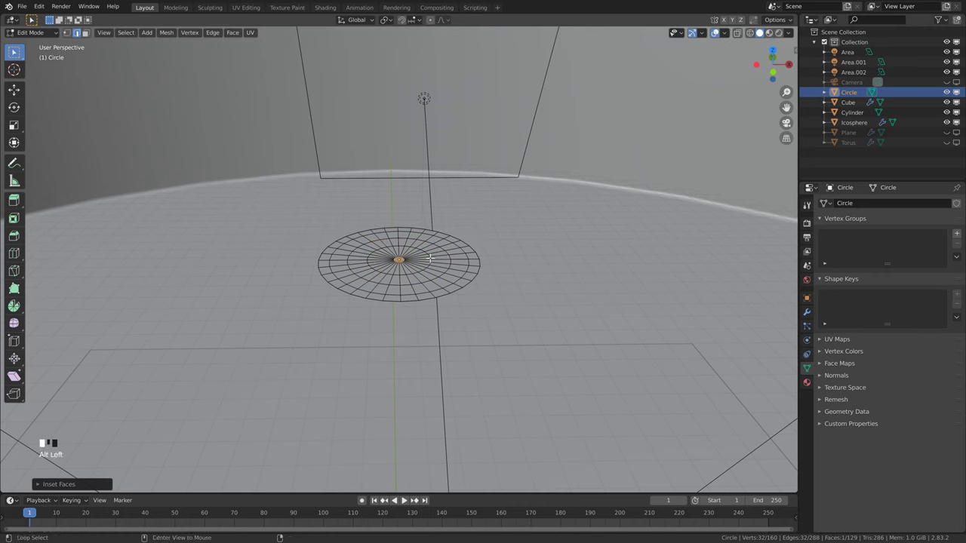
- Edge-slide the second ring from the circle's centre to adjust the ring spacing, and return to Object Mode
{"action": "left_click", "coordinate": [430, 259], "text": "alt"}
{"action": "key", "text": "g"}
{"action": "key", "text": "g"}
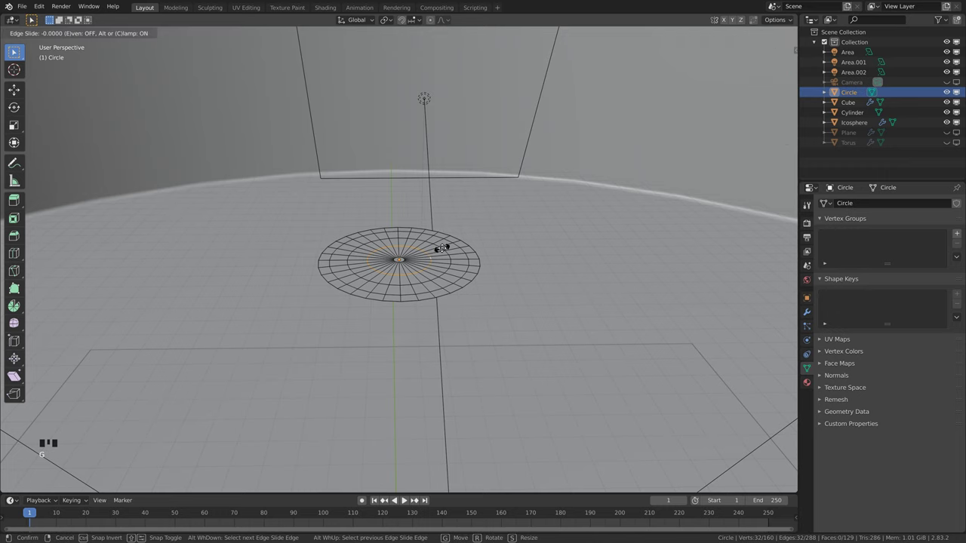
{"action": "left_click", "coordinate": [437, 250]}
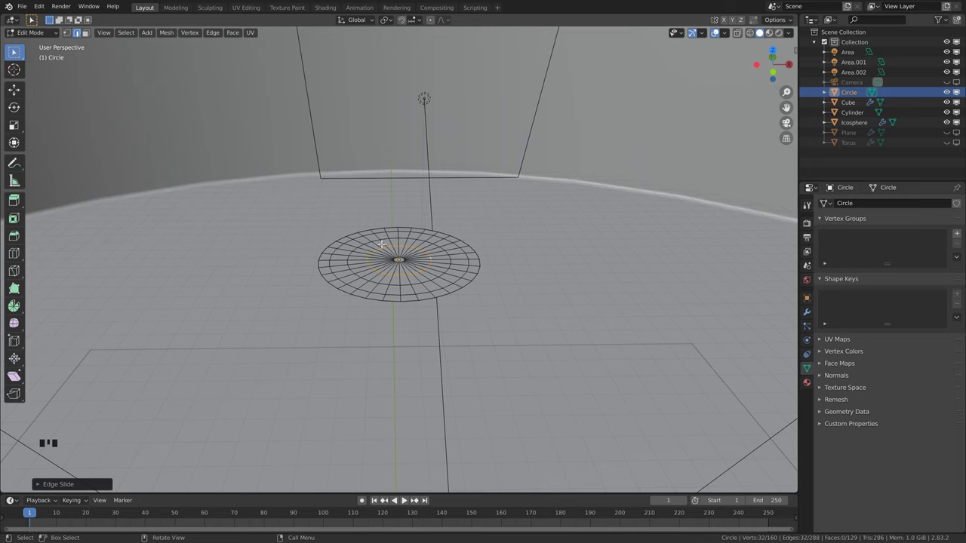
{"action": "key", "text": "Tab"}
{"action": "middle_click_drag", "start_coordinate": [438, 269], "coordinate": [430, 239]}
{"action": "scroll", "coordinate": [419, 258], "scroll_direction": "down", "scroll_amount": 3}
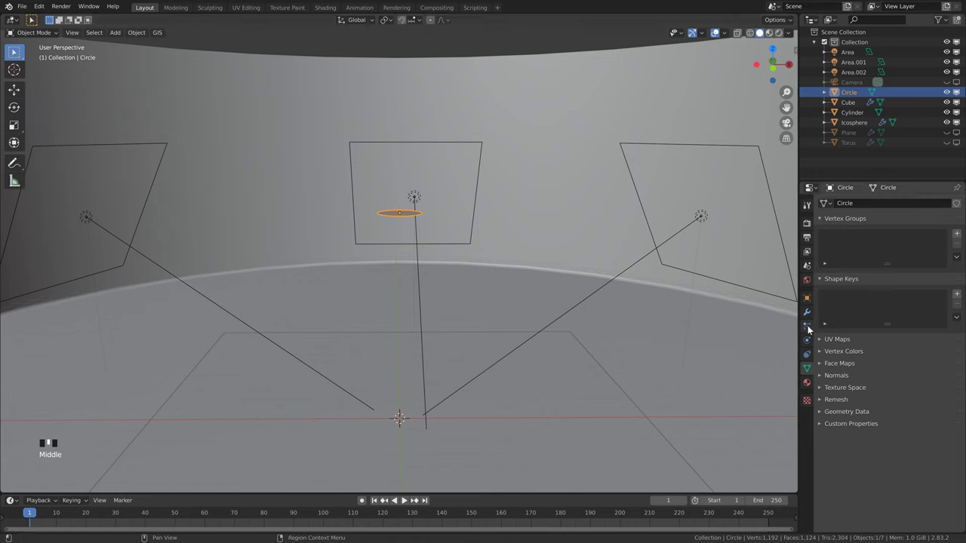